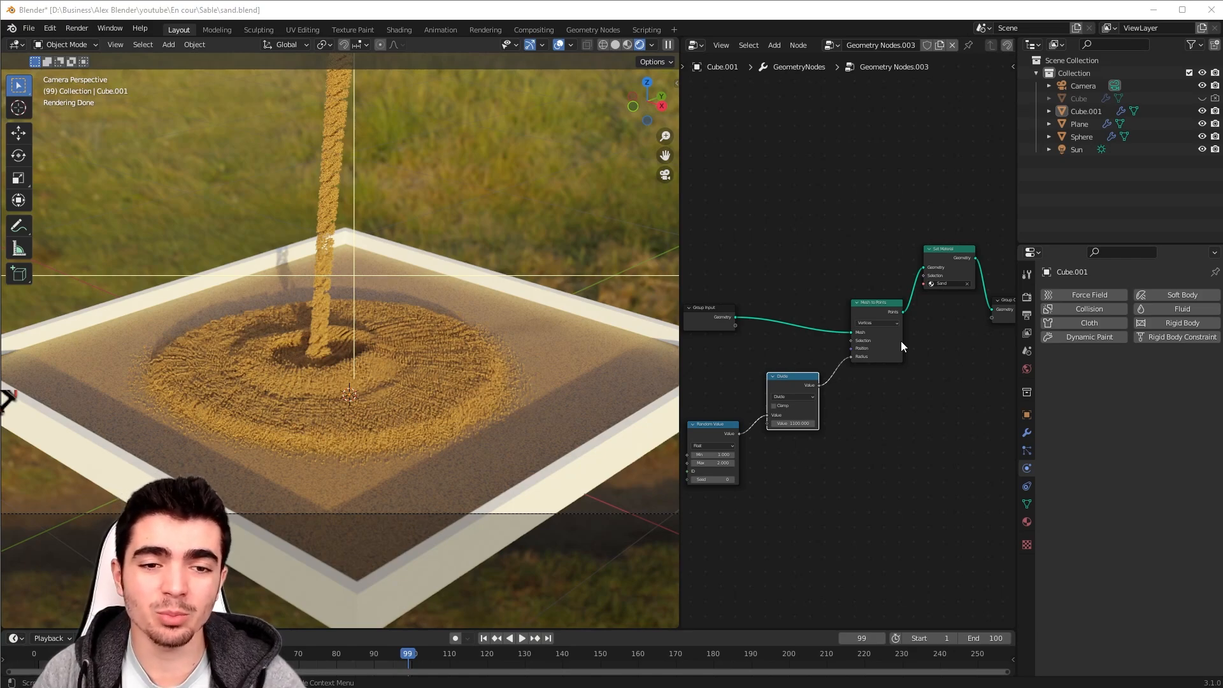
Step: Examine the sand object's geometry node tree and the rendered sand pile and falling stream from different angles
scroll(788, 231, "down", 2)
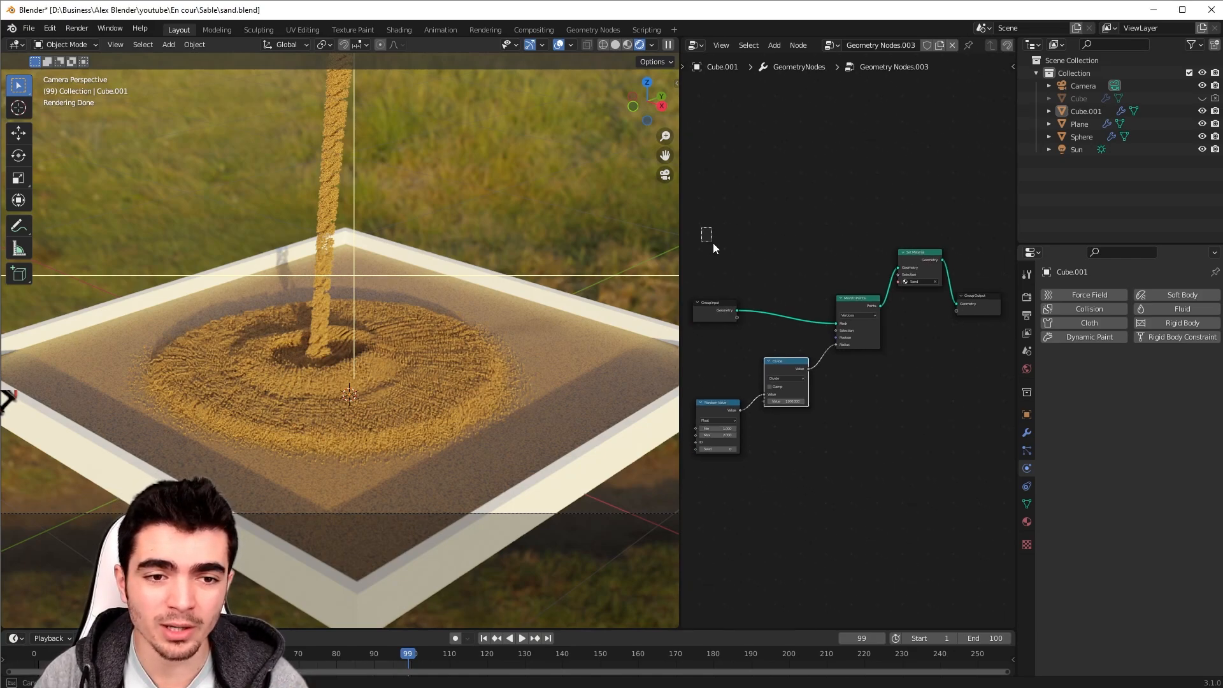
left_click_drag(713, 242, 980, 483)
left_click(934, 385)
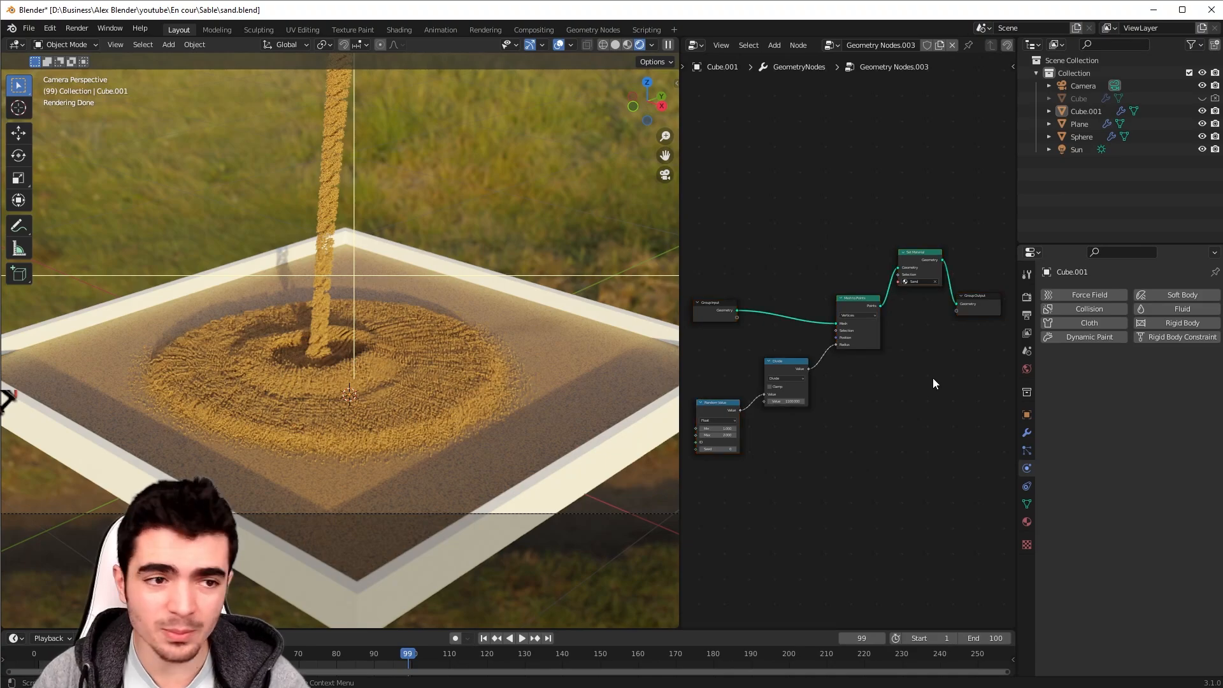
scroll(510, 354, "up", 3)
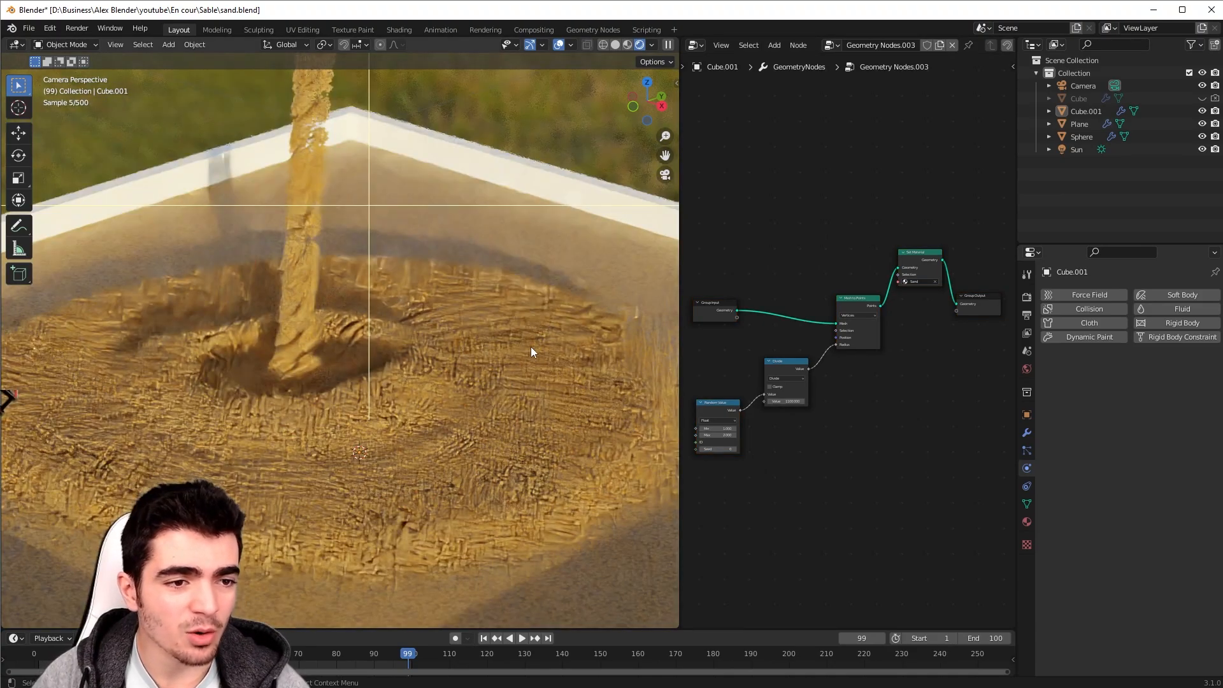
scroll(523, 354, "down", 2)
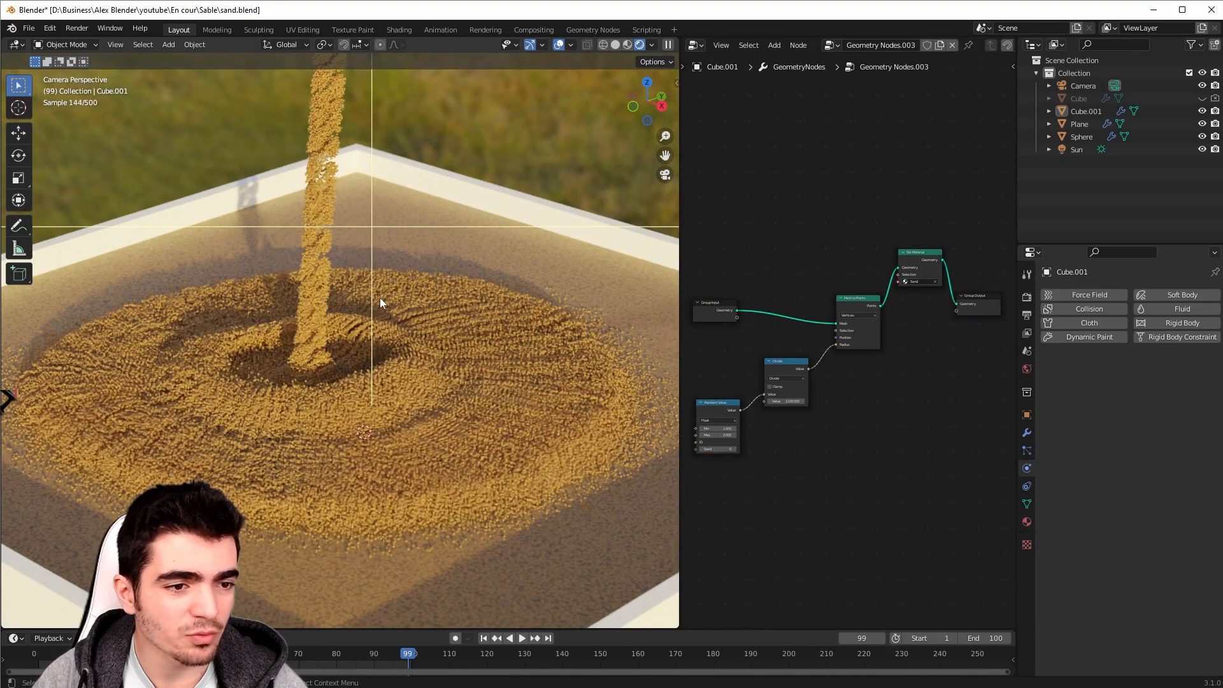
middle_click_drag(380, 297, 445, 270)
scroll(368, 251, "up", 4)
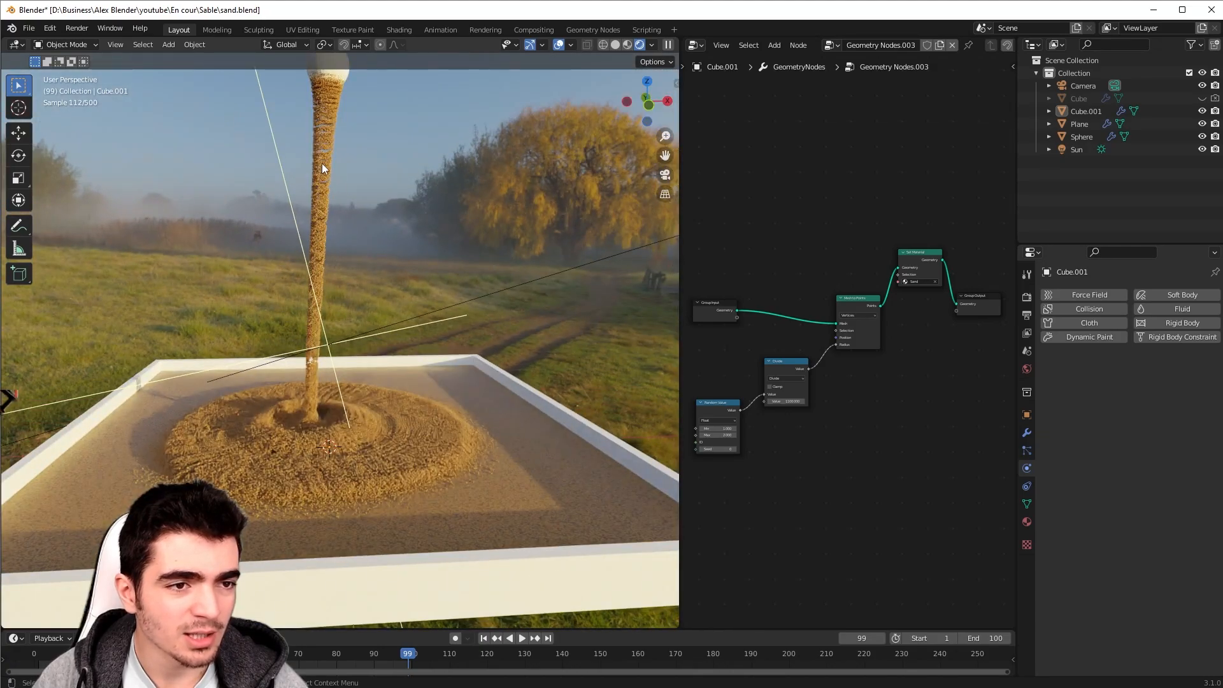
middle_click_drag(322, 163, 307, 262)
Step: Play the sand simulation through the camera view and stop playback at frame 88
key("KP_0")
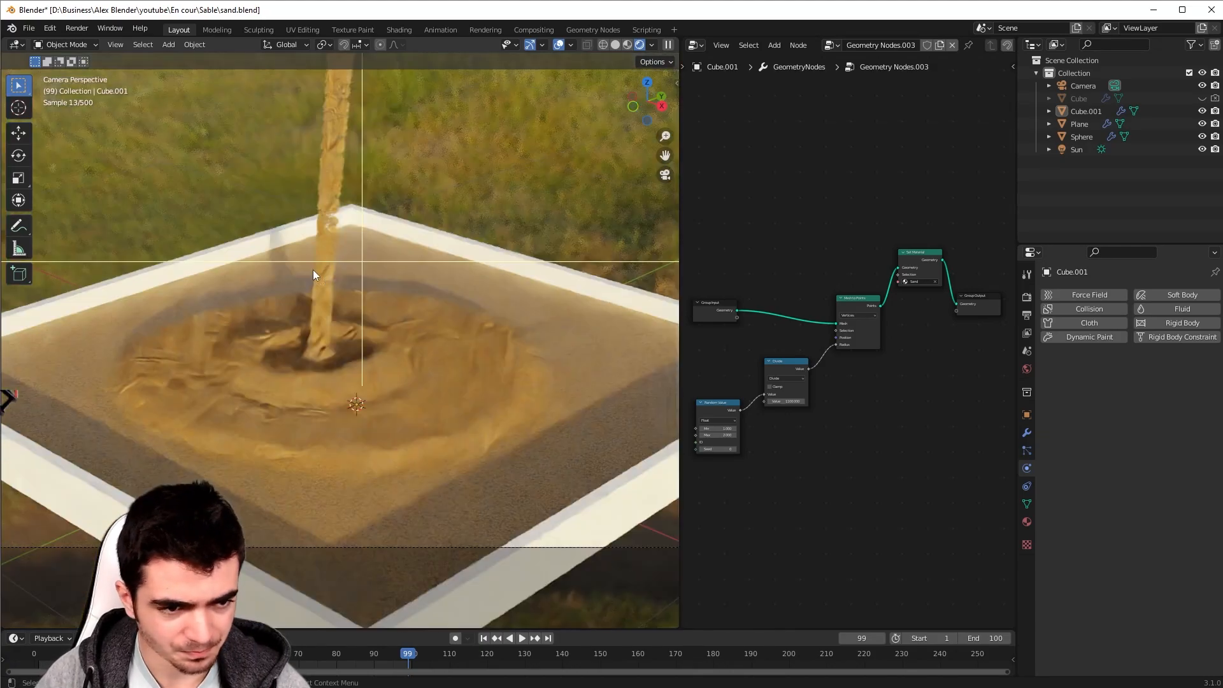
key("space")
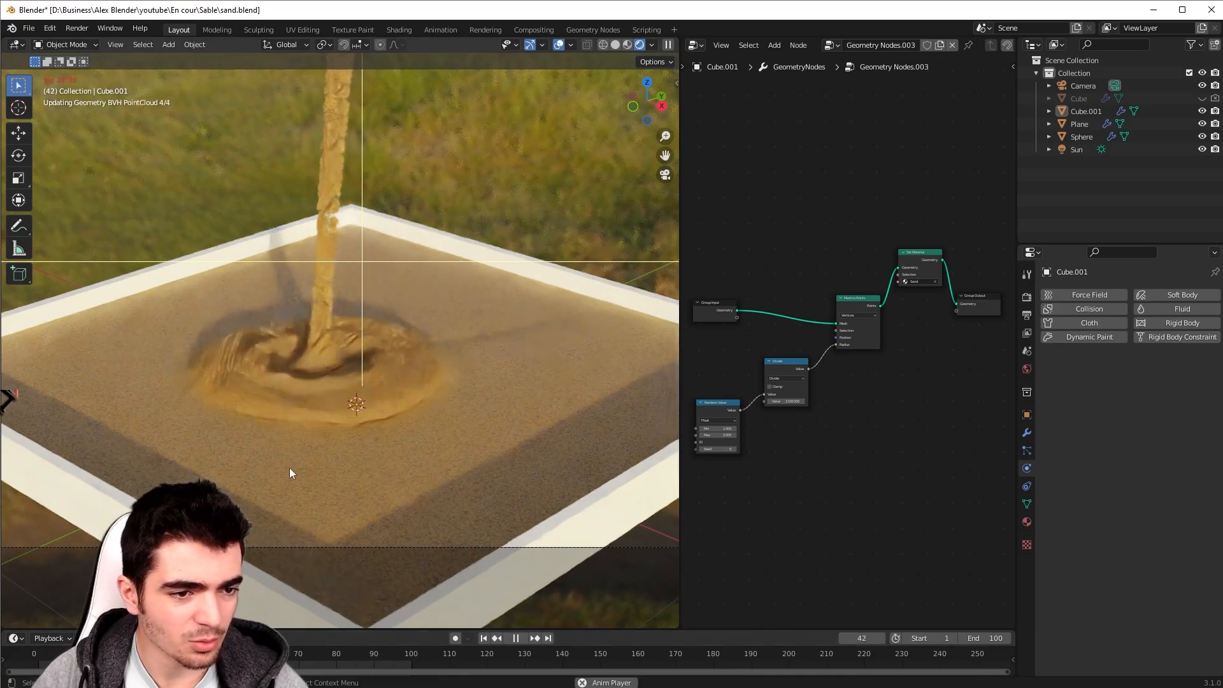
key("space")
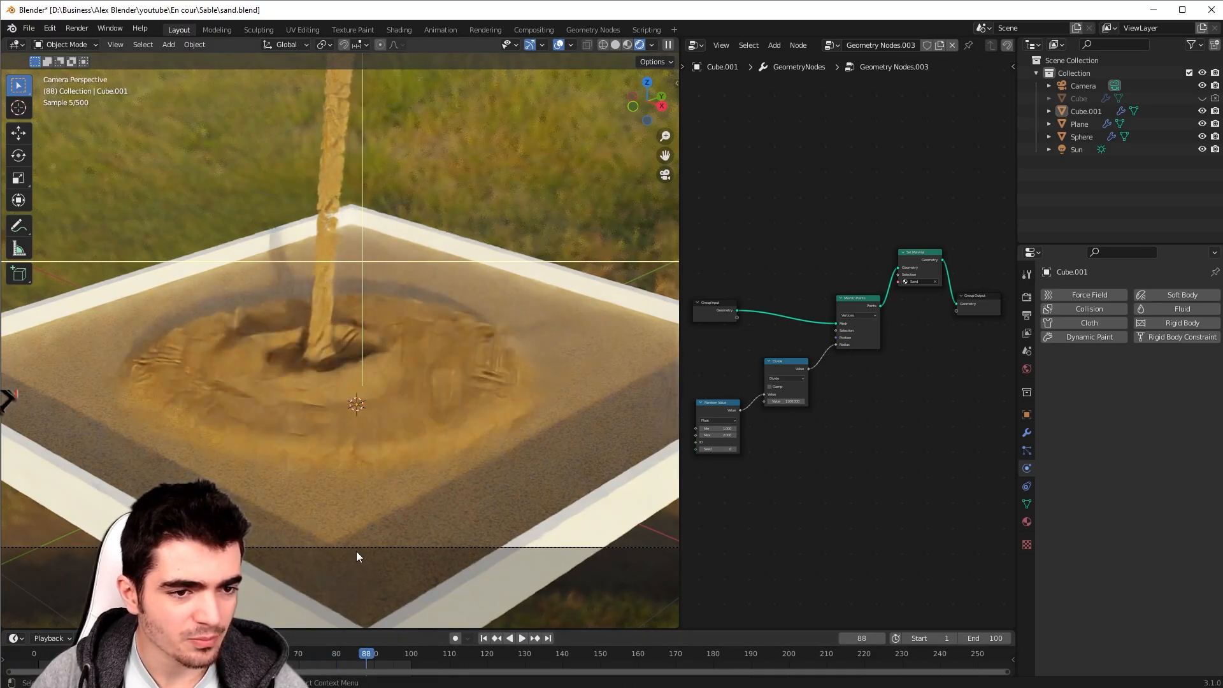
Step: Examine the individual grains of the falling sand stream up close from several angles
middle_click_drag(350, 550, 344, 531, "shift")
scroll(370, 506, "up", 5)
middle_click_drag(390, 476, 284, 442)
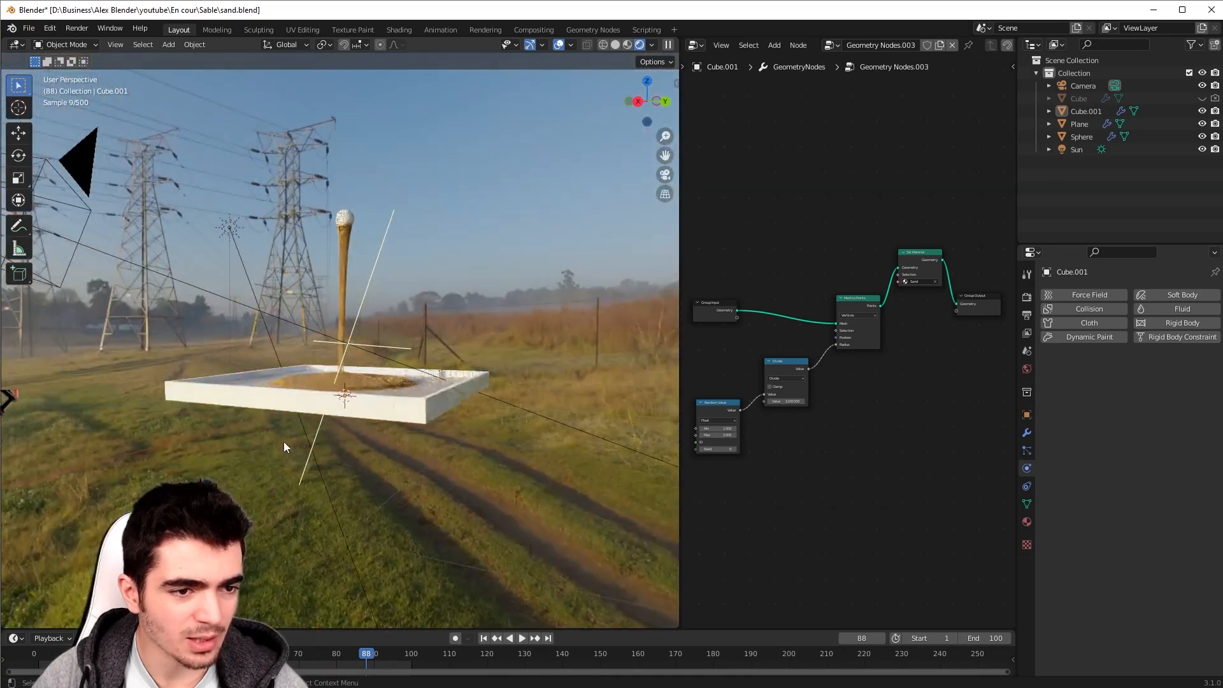
scroll(344, 478, "up", 6)
middle_click_drag(396, 509, 415, 437, "shift")
scroll(385, 426, "up", 4)
scroll(382, 433, "down", 4)
scroll(434, 379, "up", 2)
scroll(310, 464, "up", 4)
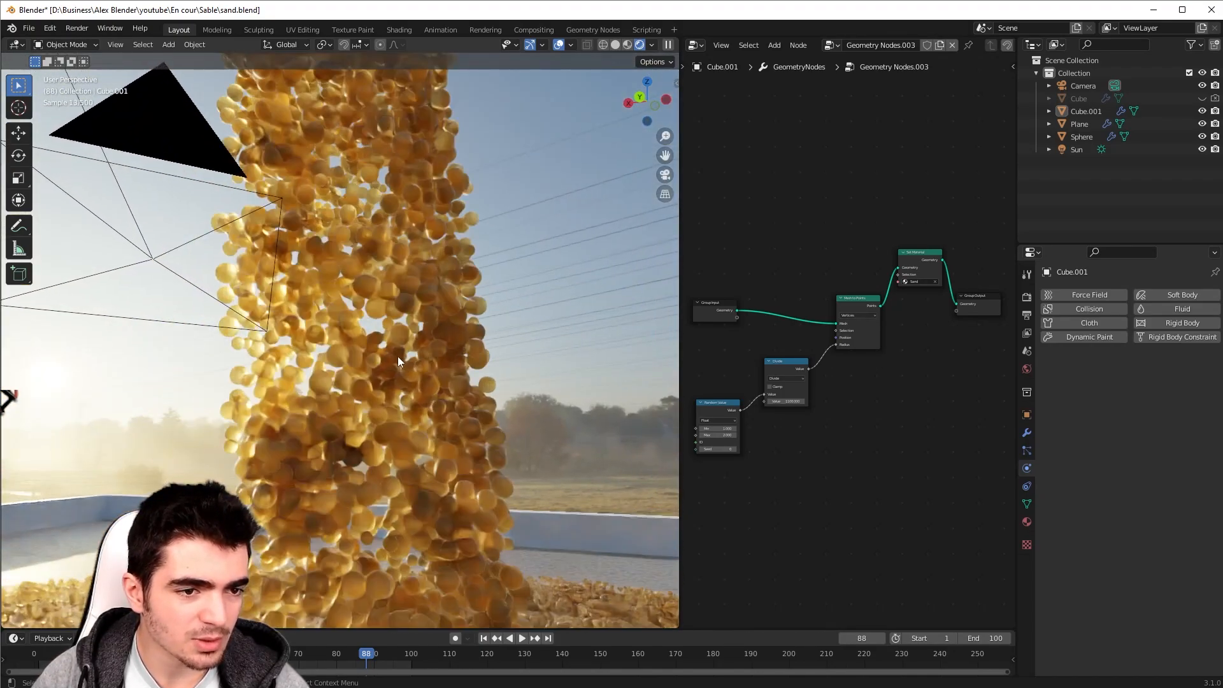
middle_click_drag(392, 373, 342, 365)
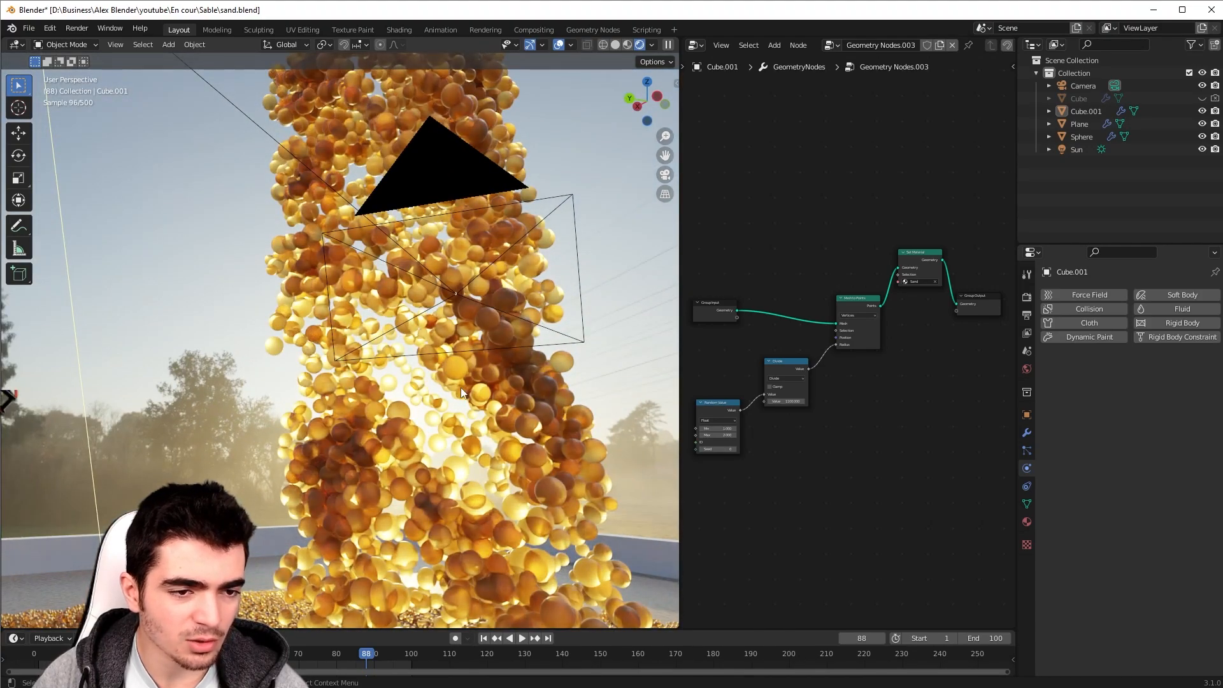
middle_click_drag(461, 388, 359, 364)
scroll(438, 382, "up", 2)
middle_click_drag(326, 431, 438, 326)
middle_click_drag(297, 424, 343, 369)
Step: Return to the camera view and inspect the grain detail of the rendered sand pile
key("KP_0")
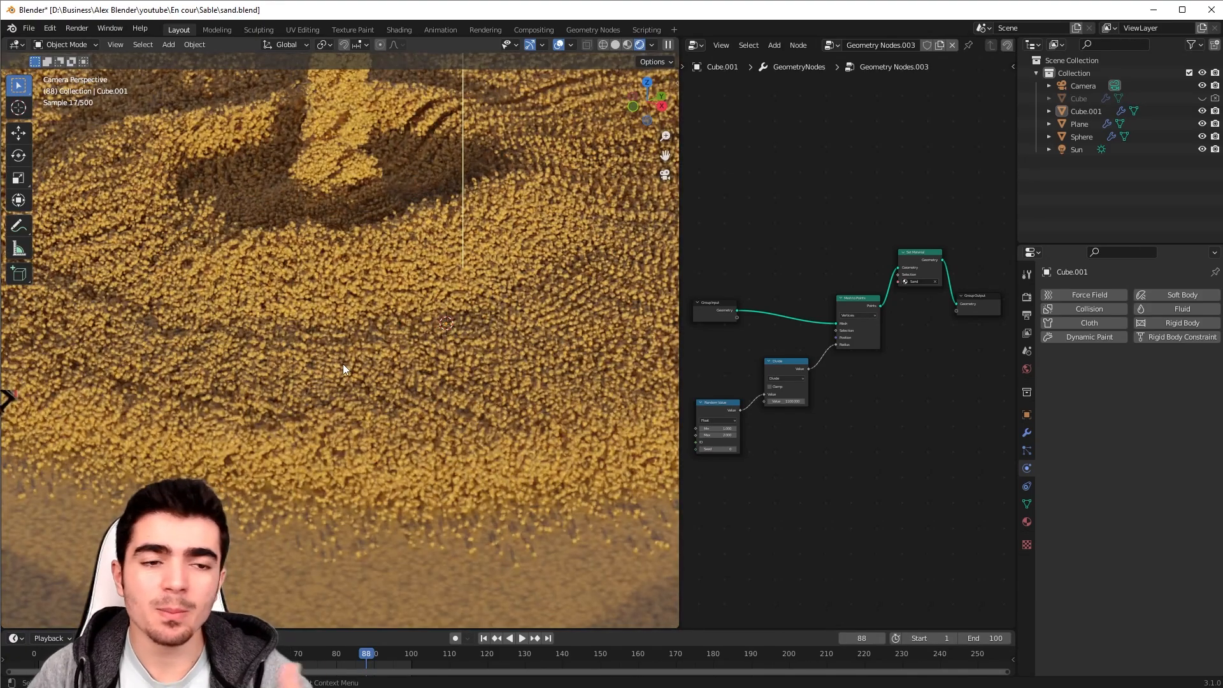
scroll(386, 361, "down", 8)
scroll(398, 330, "up", 6)
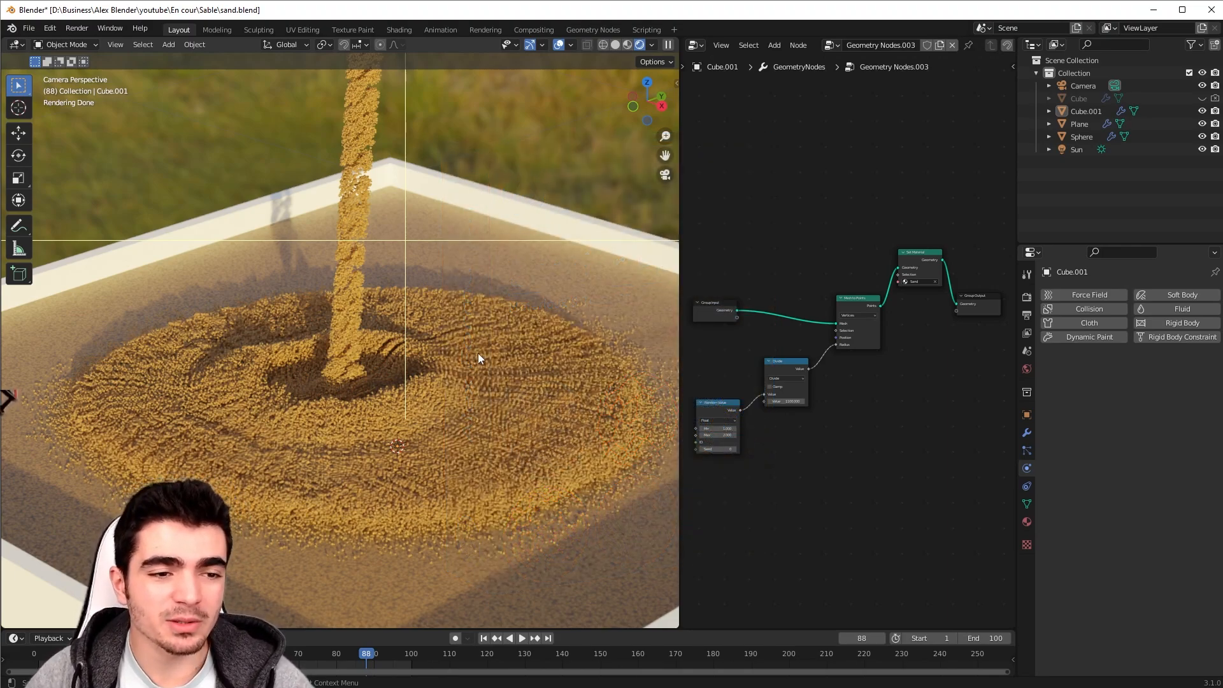
scroll(474, 350, "up", 1)
scroll(474, 348, "down", 1)
Step: Save the sand project and start a new General file
left_click(29, 28)
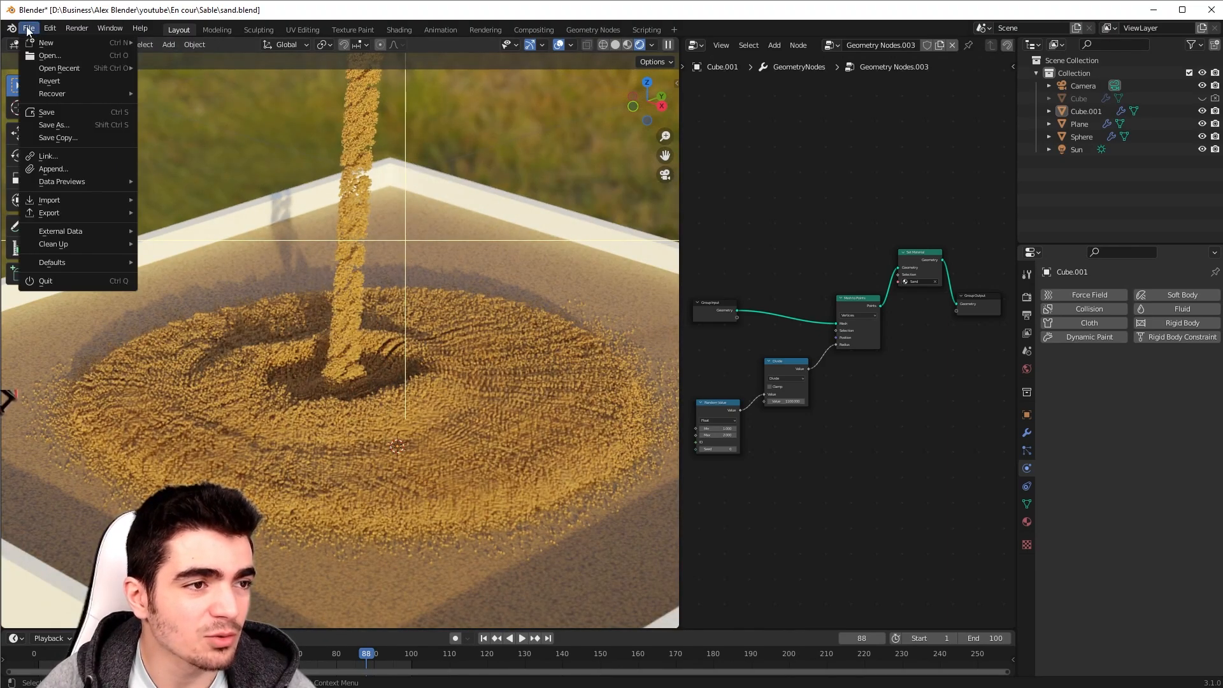
left_click(56, 113)
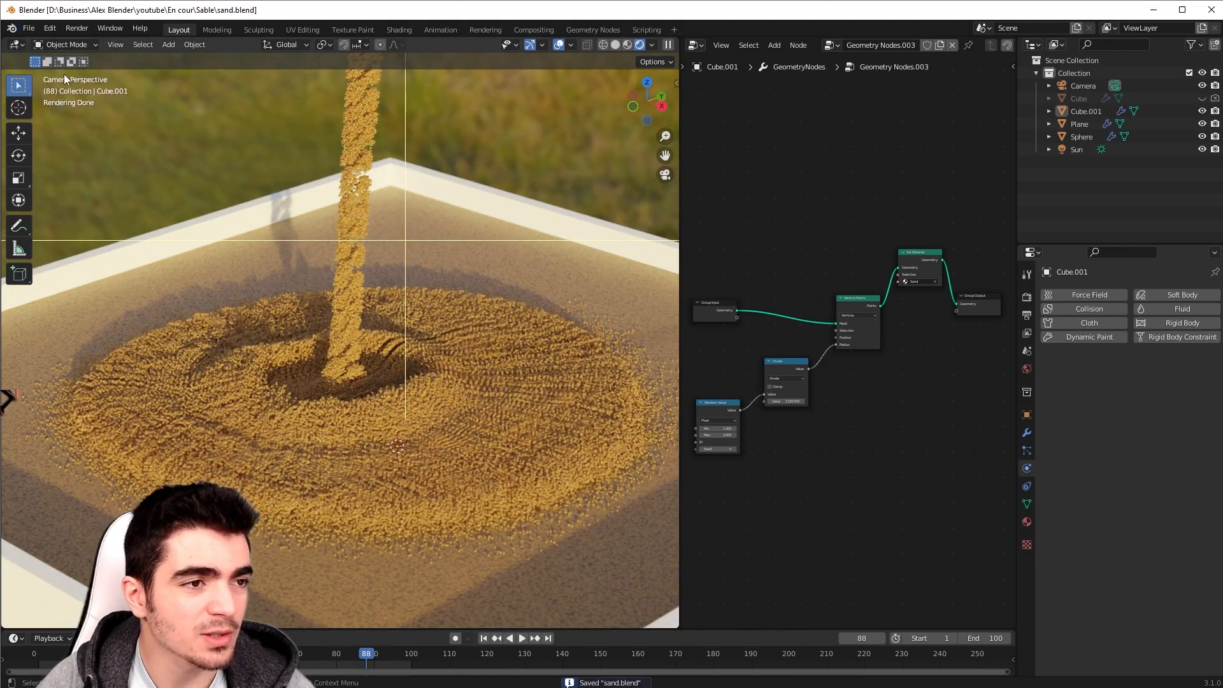
left_click(28, 28)
mouse_move(66, 42)
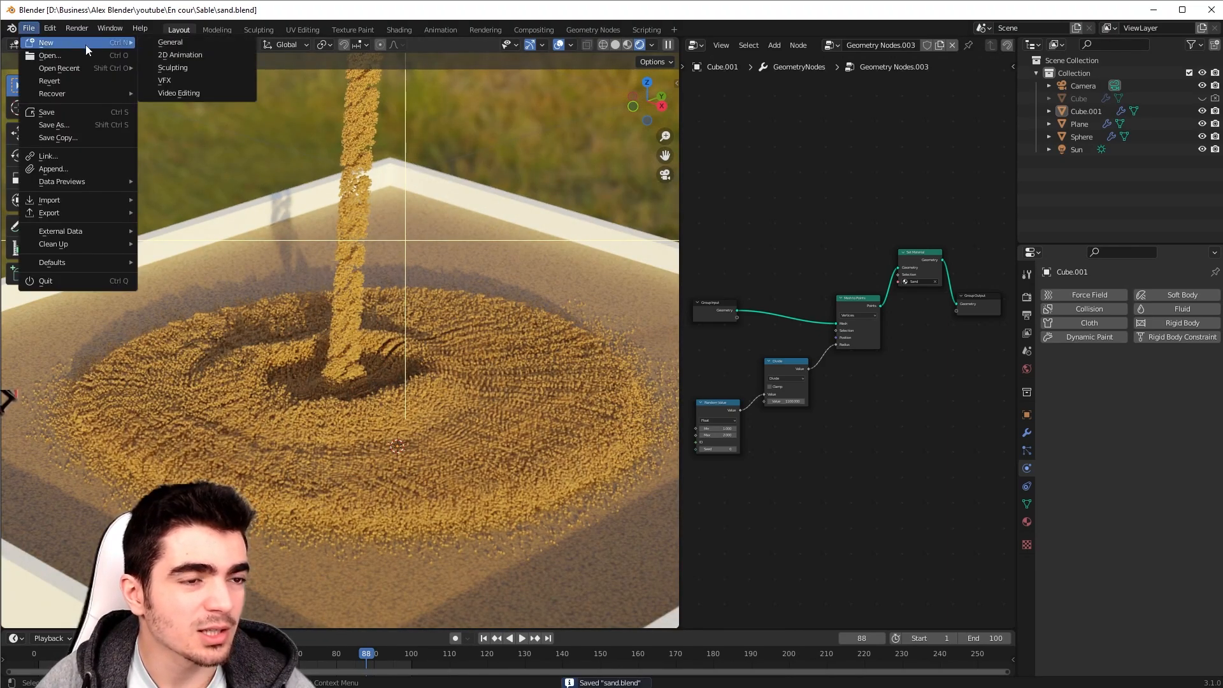
left_click(190, 42)
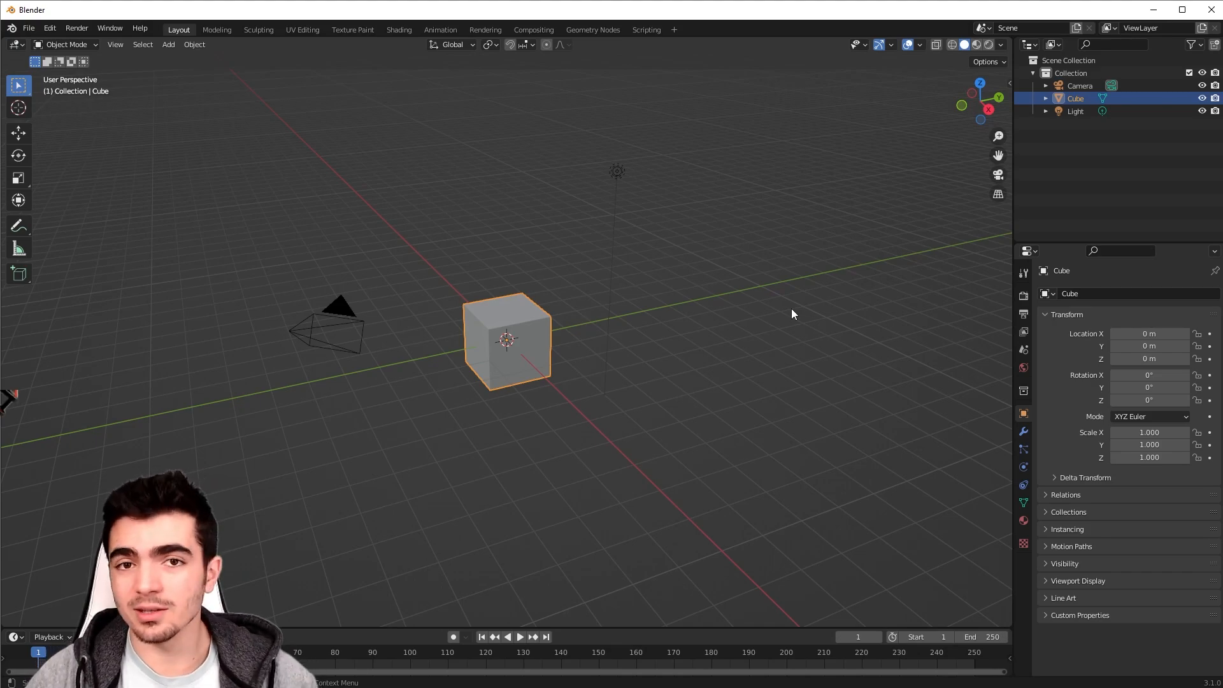
Step: Delete the default cube, camera and light from the new scene
scroll(787, 308, "down", 1)
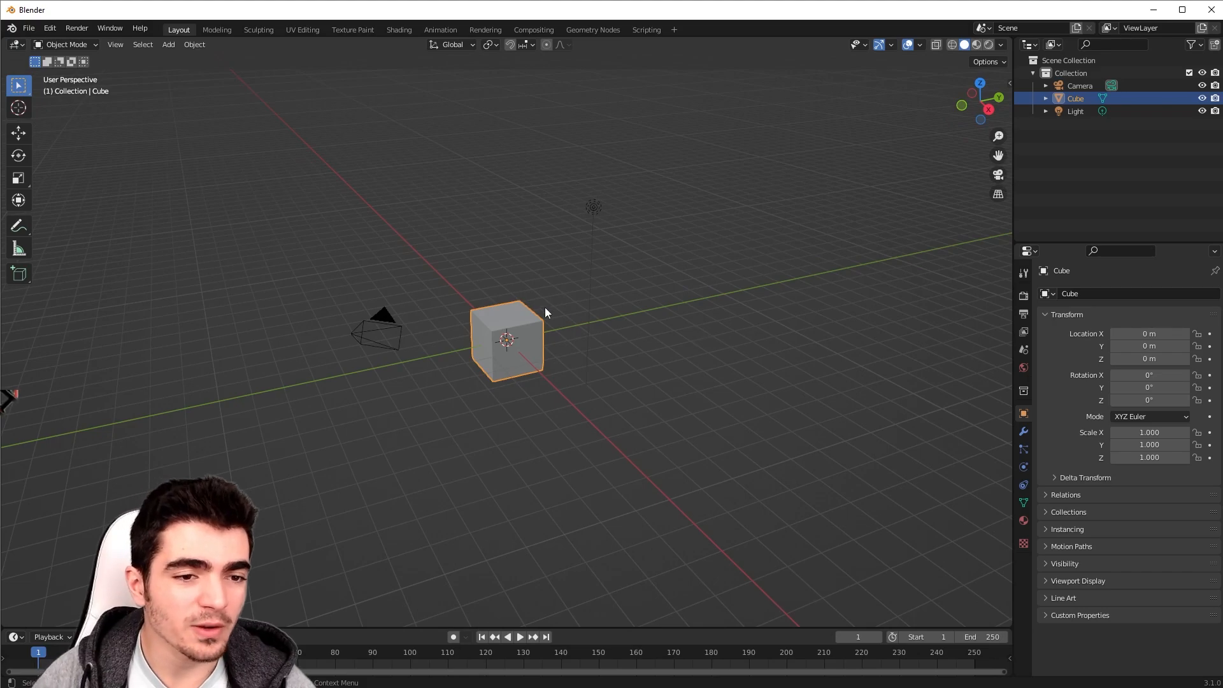
mouse_move(510, 301)
middle_mouse_down()
mouse_move(443, 292)
mouse_move(508, 298)
middle_mouse_up()
scroll(510, 298, "down", 2)
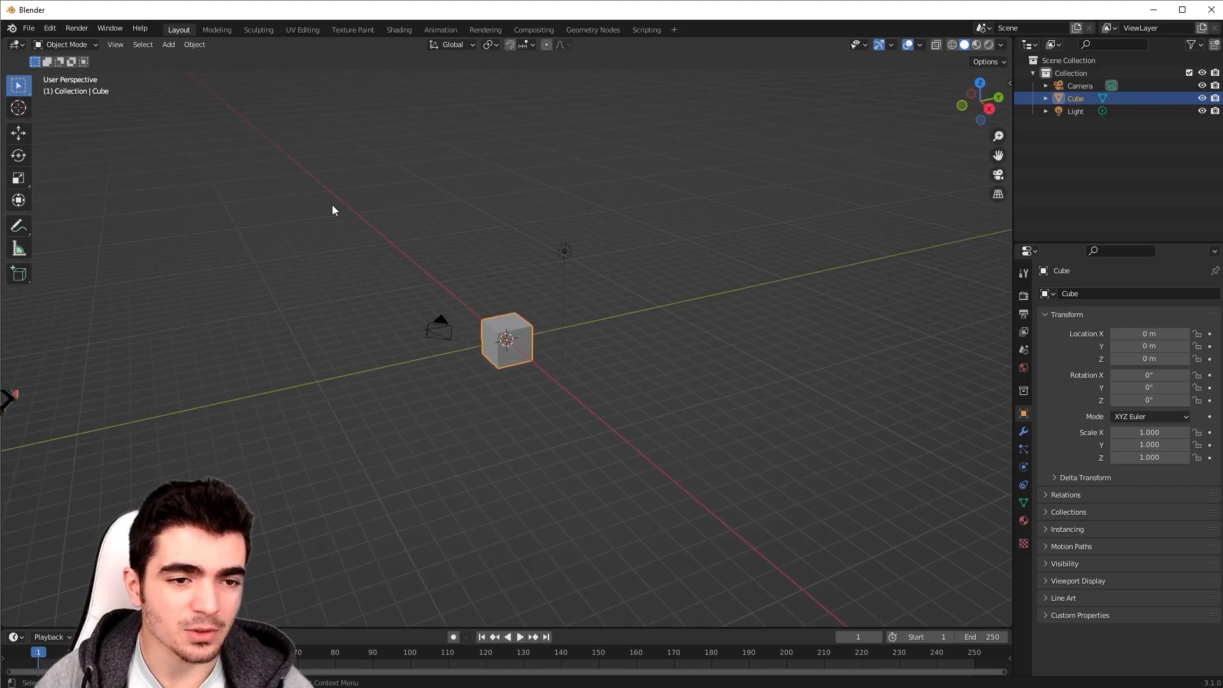
left_click_drag(309, 188, 760, 449)
key("Delete")
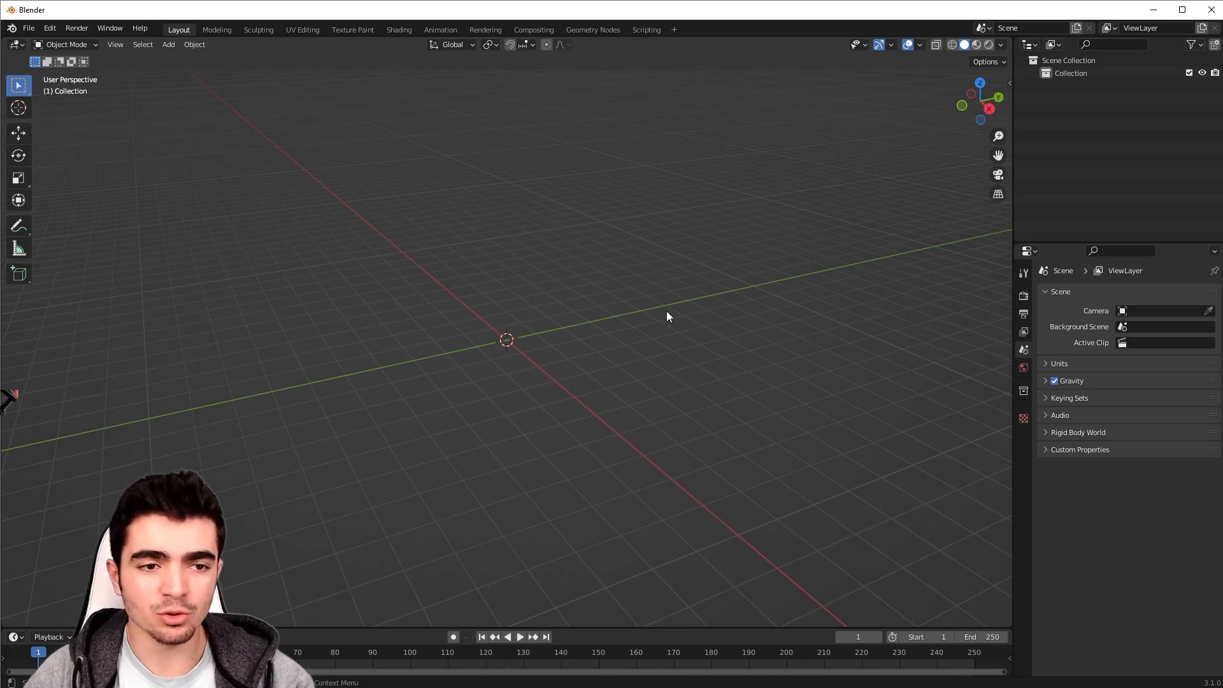
Step: Add a mesh plane at the origin of the empty scene
middle_click_drag(515, 469, 579, 427)
key("shift+a")
mouse_move(577, 345)
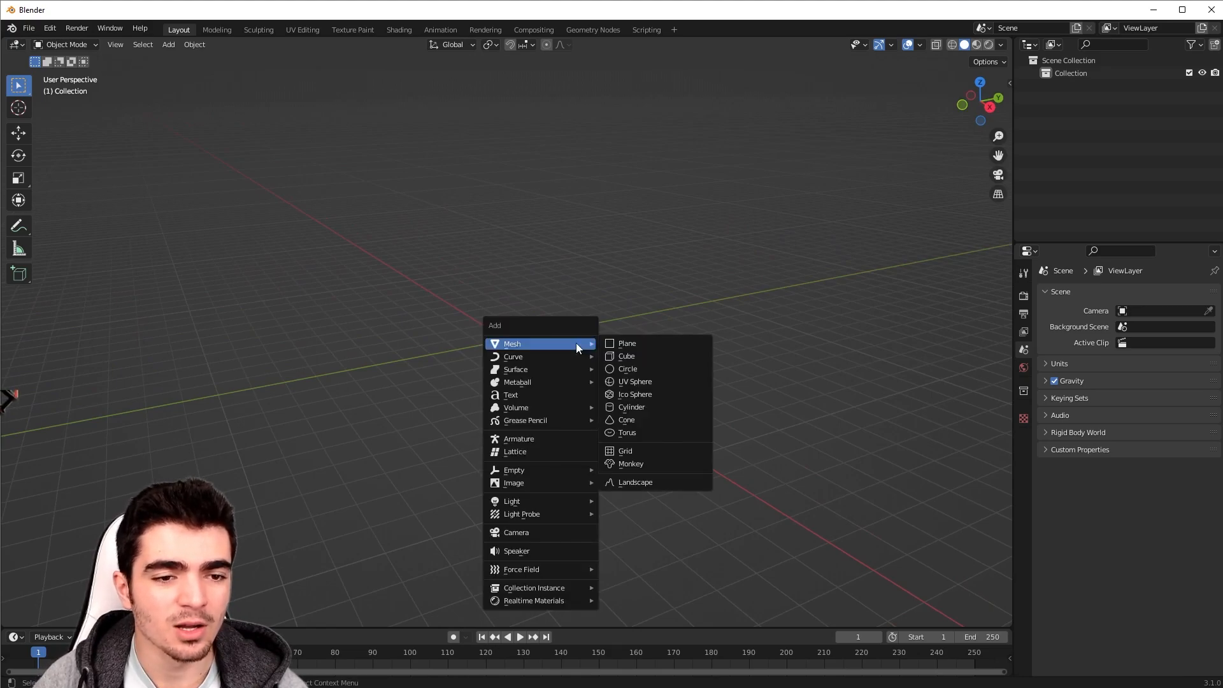
left_click(636, 343)
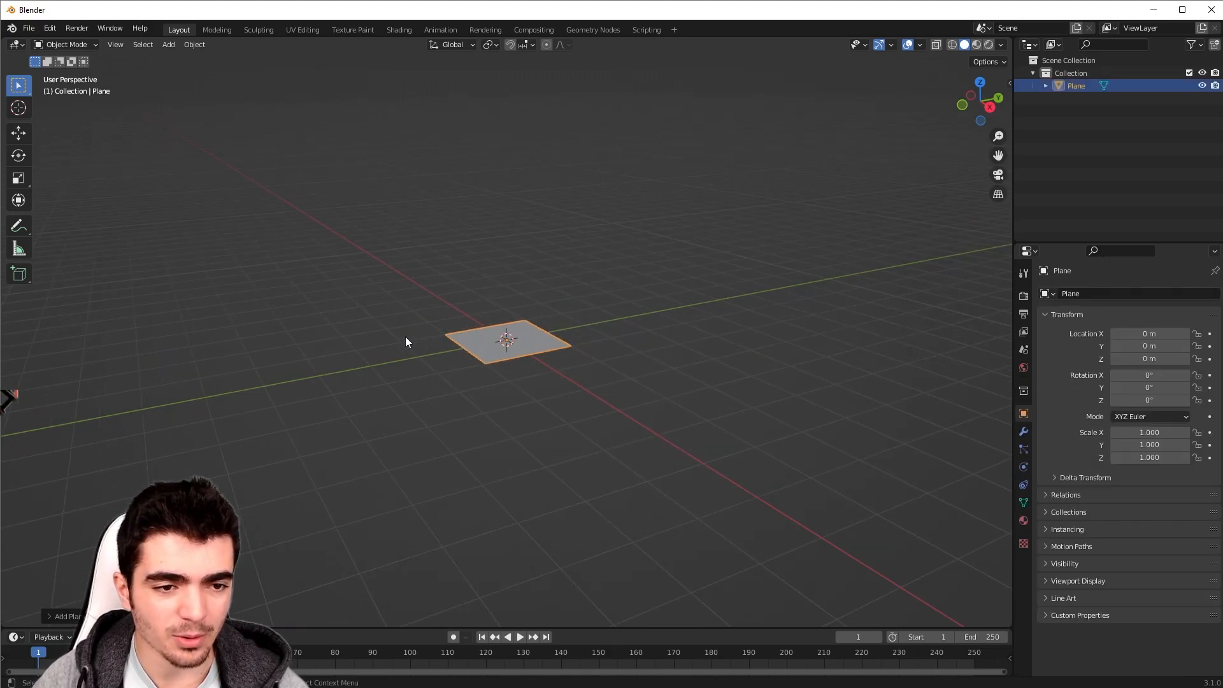
Step: Scale the plane's geometry by 3 in Edit Mode and return to Object Mode
scroll(514, 352, "up", 2)
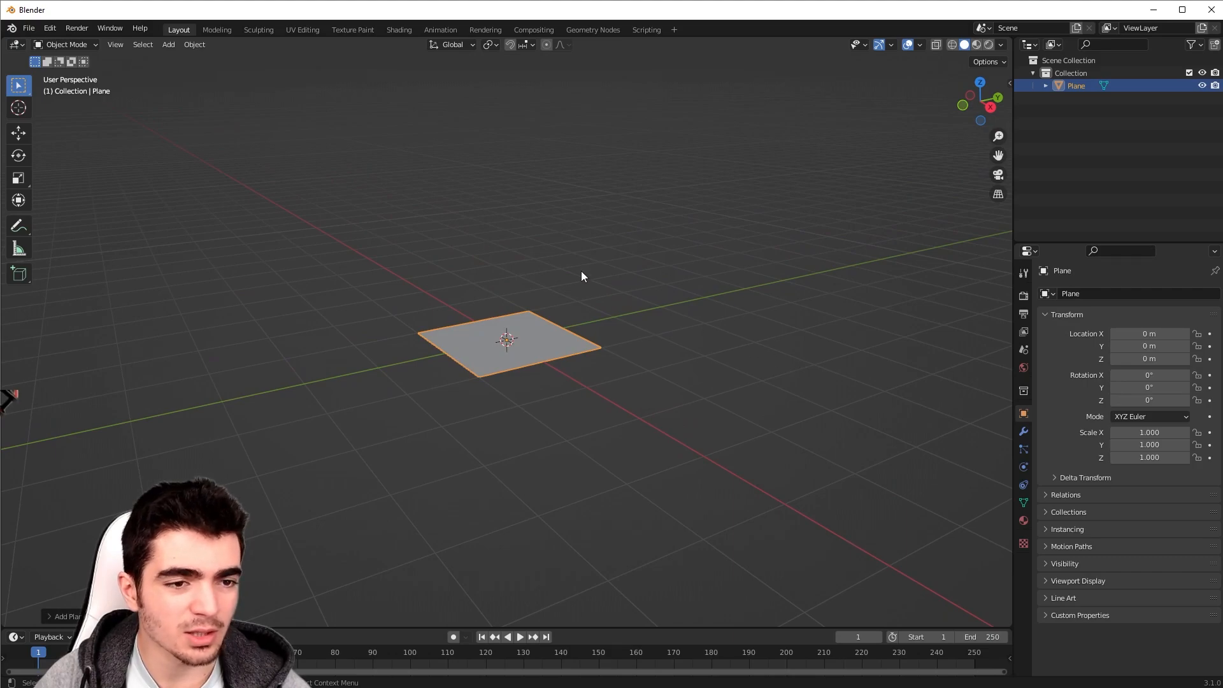
key("Tab")
scroll(636, 291, "down", 1)
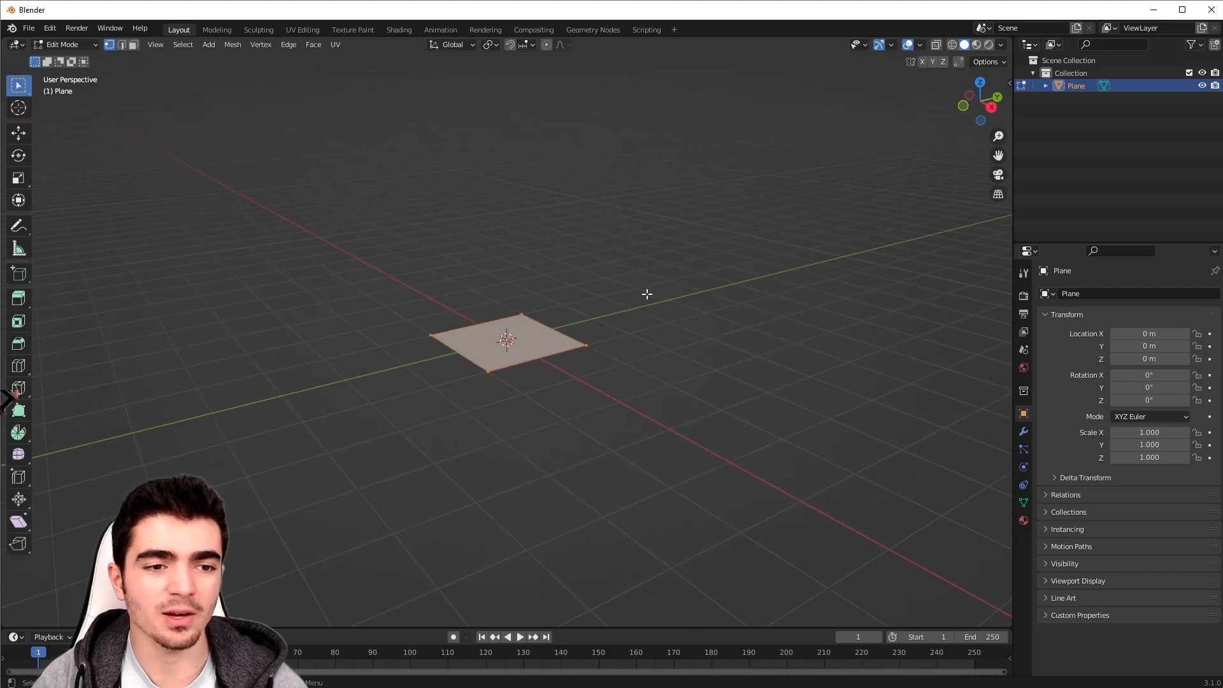
key("s")
key("3")
key("Return")
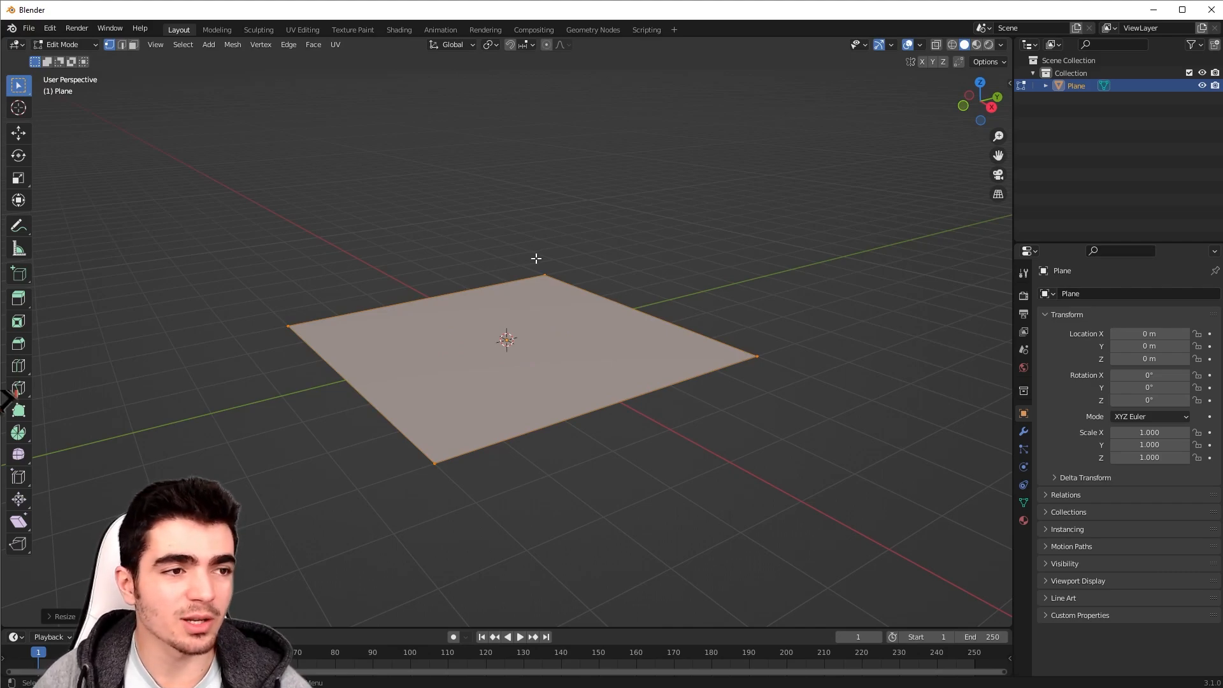
left_click(64, 45)
left_click(64, 57)
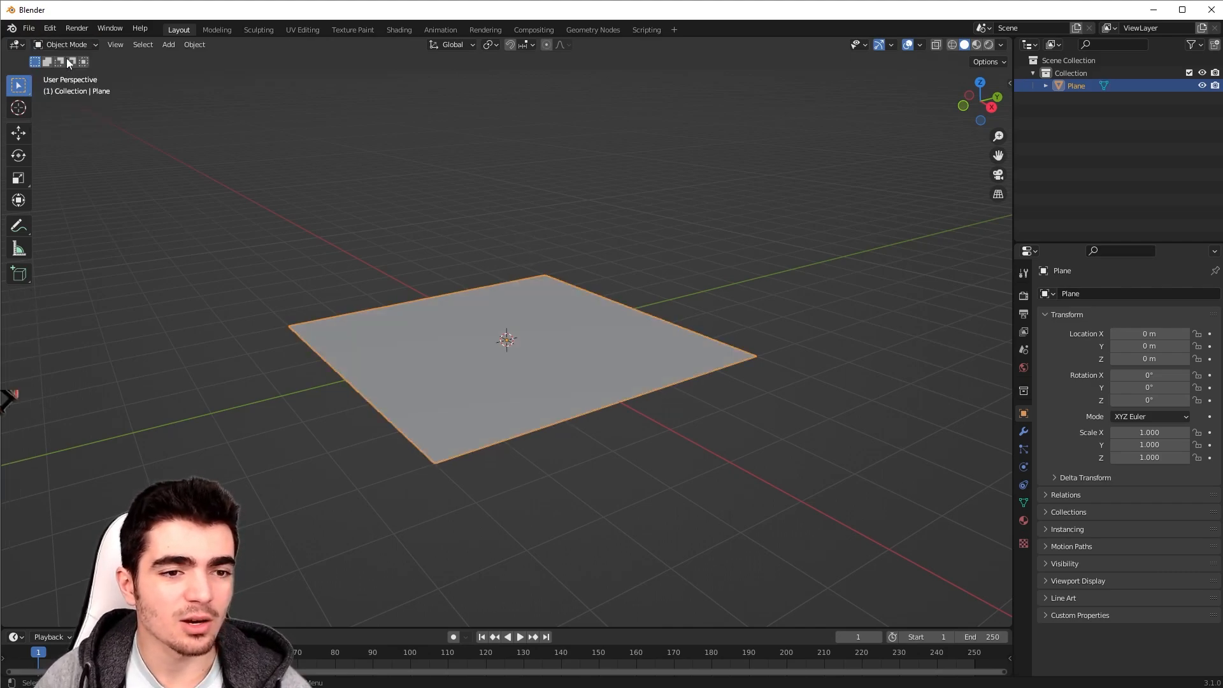
Step: Widen the properties area and give the plane Fluid physics with the type Effector
left_click(1023, 467)
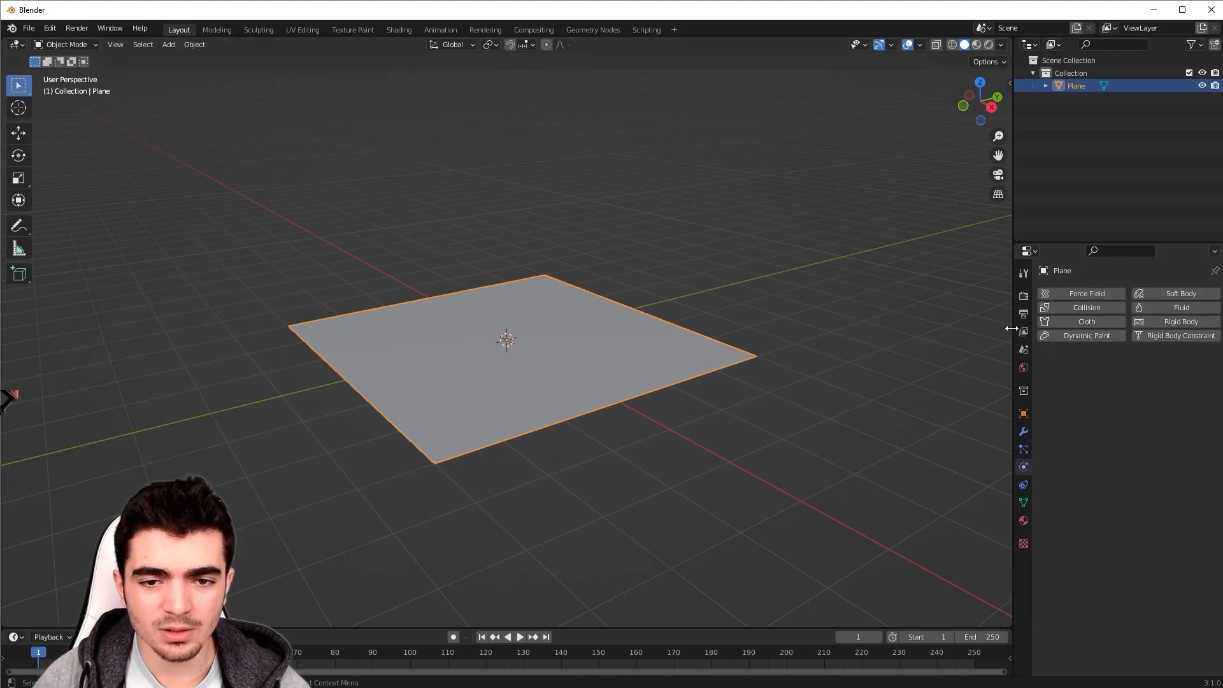
left_click_drag(1012, 328, 969, 326)
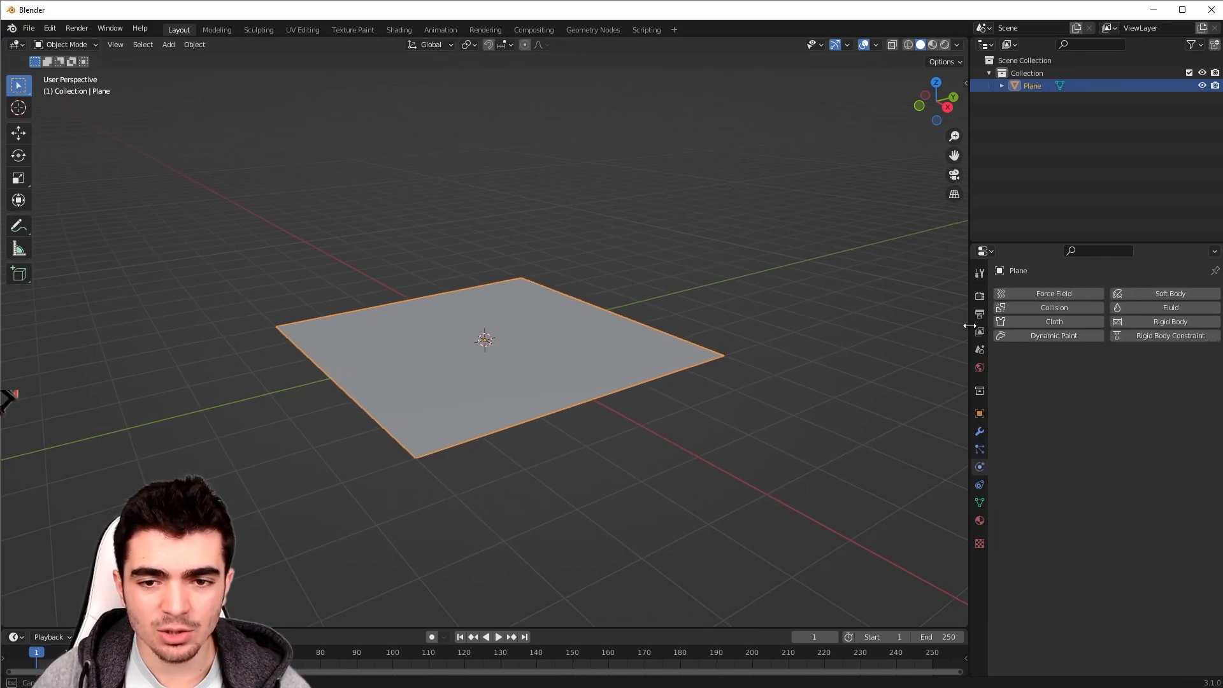
left_click(1148, 308)
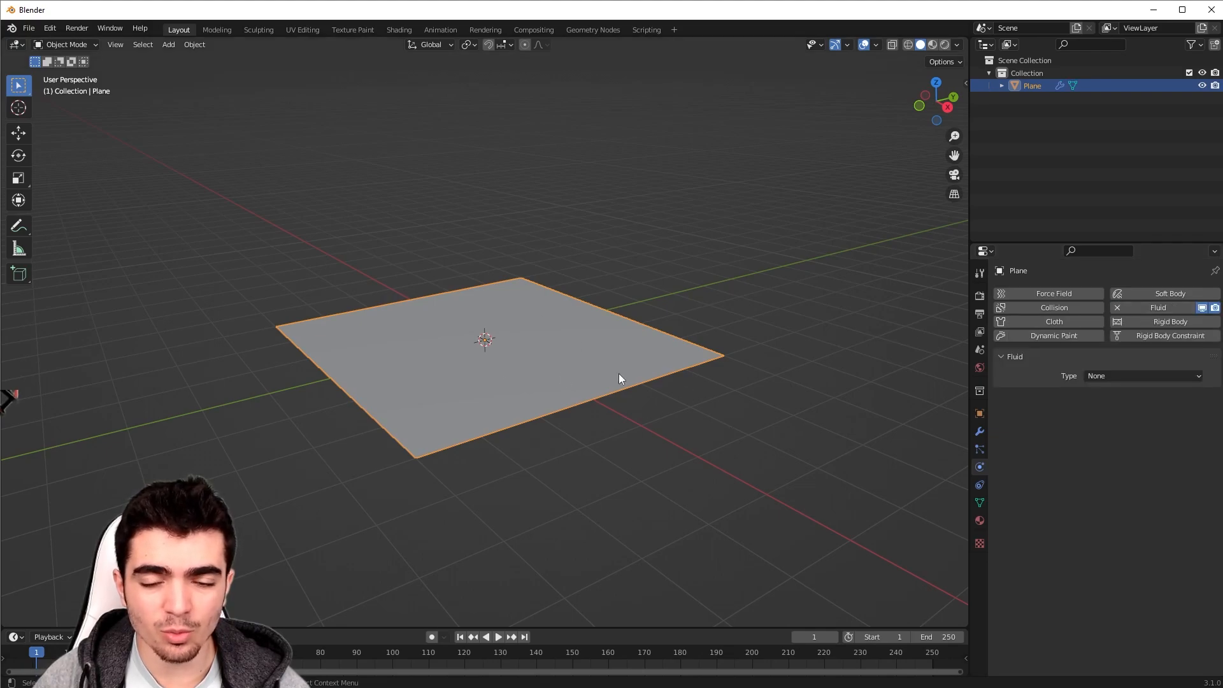
left_click(1135, 377)
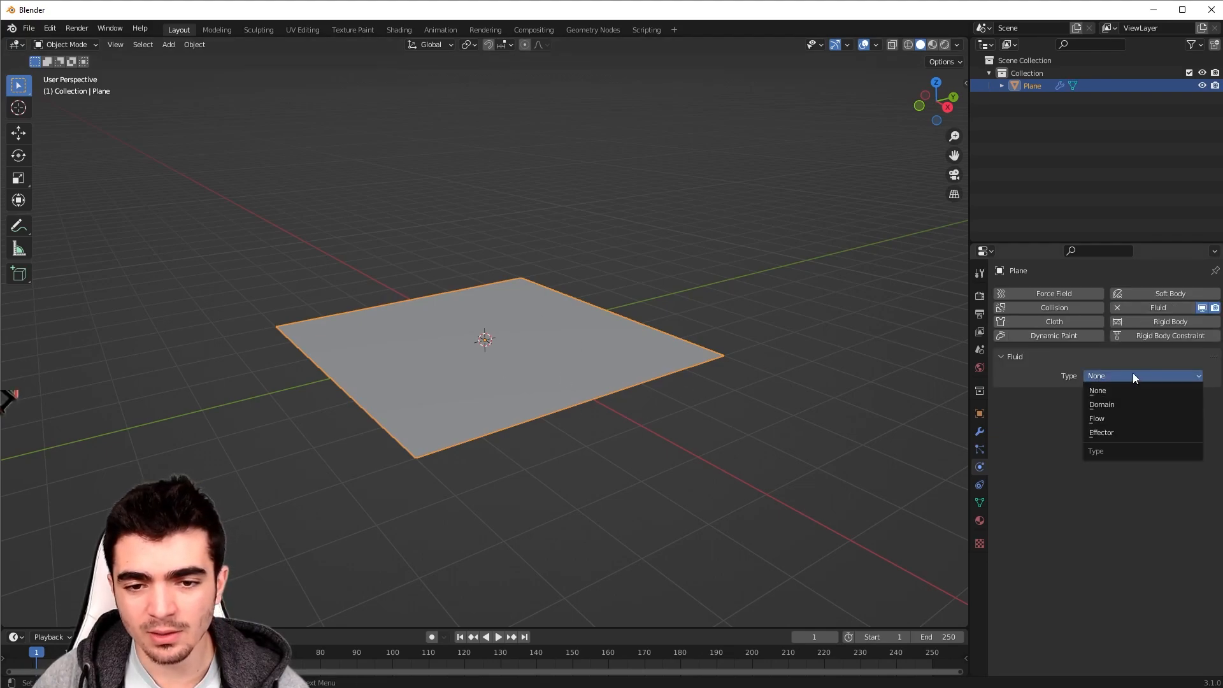
left_click(1111, 433)
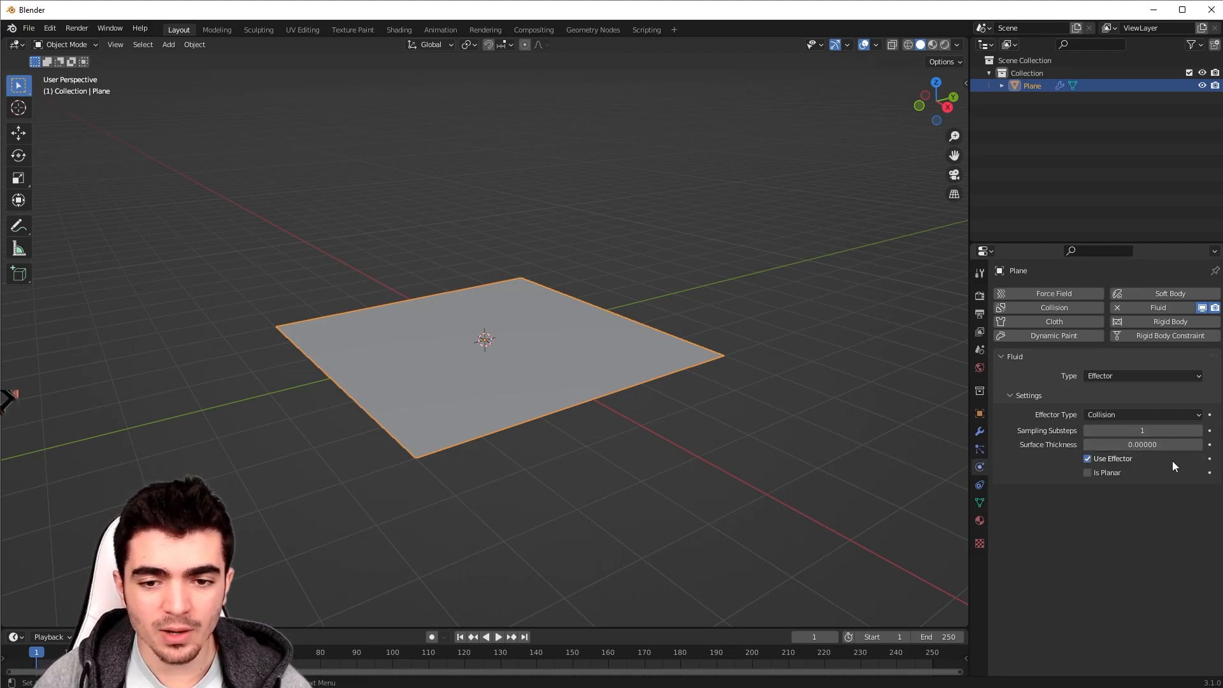
Step: Add a UV sphere at the centre of the plane
middle_click_drag(717, 339, 736, 343, "shift")
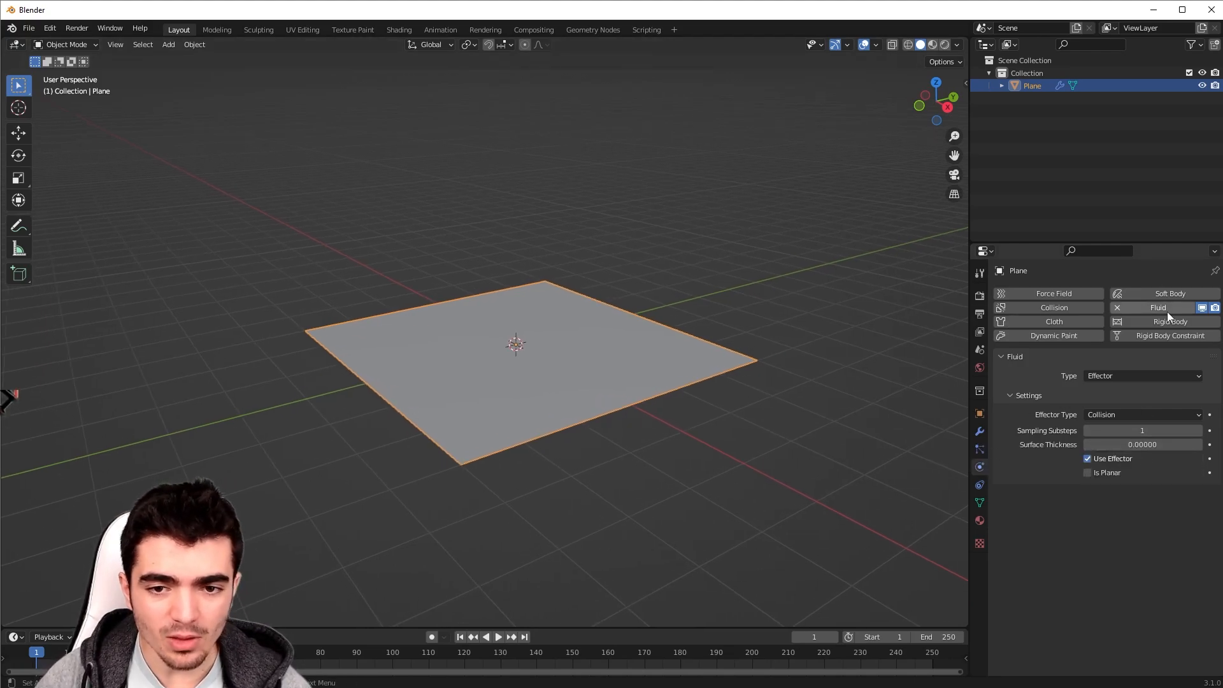
middle_click_drag(743, 273, 701, 288, "shift")
key("shift+a")
mouse_move(701, 289)
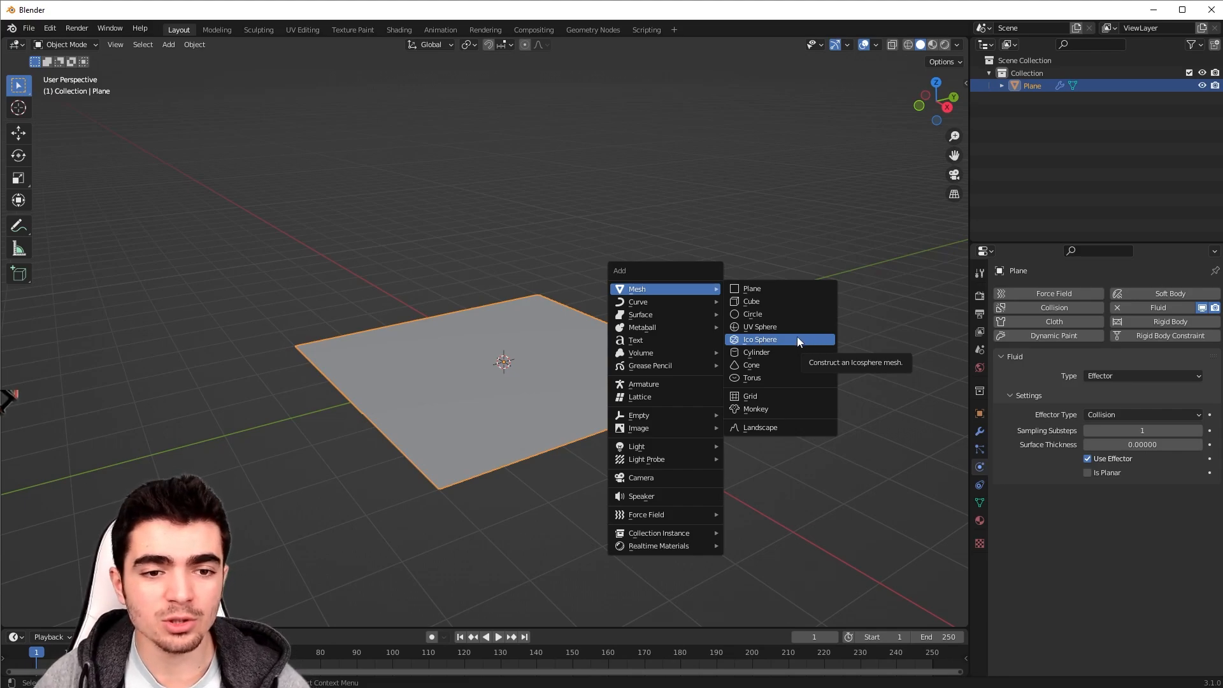
left_click(767, 328)
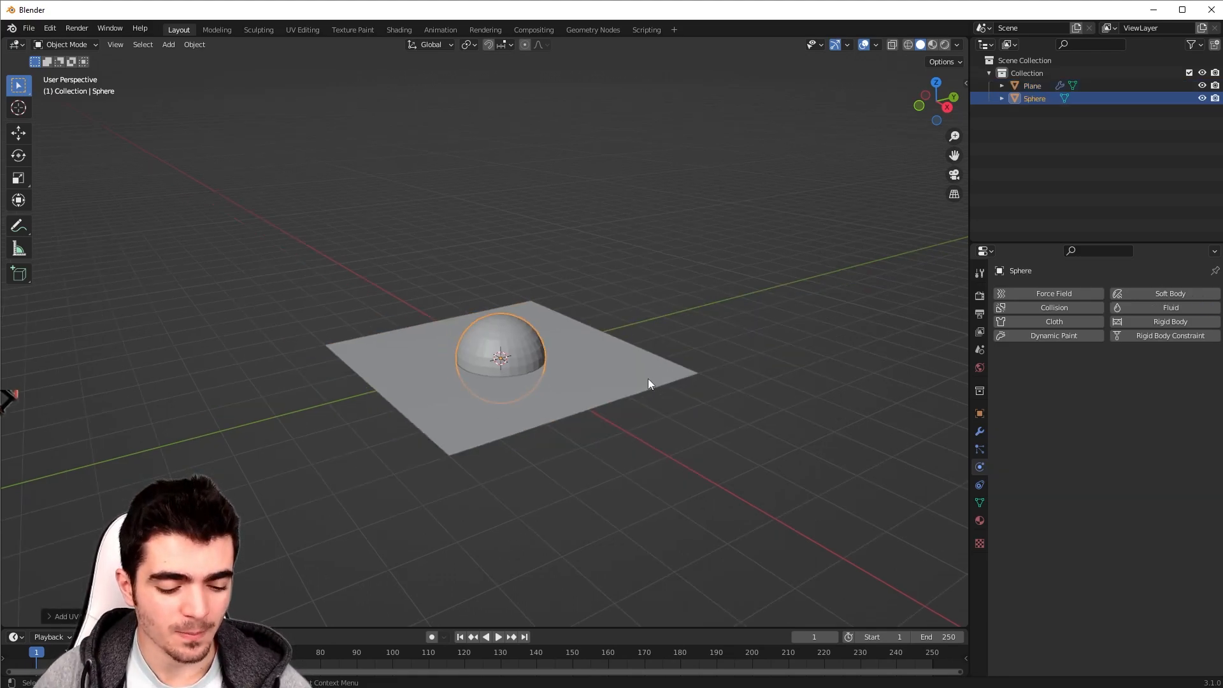
Step: Raise the sphere about 3 m above the plane along the Z axis
key("g")
key("z")
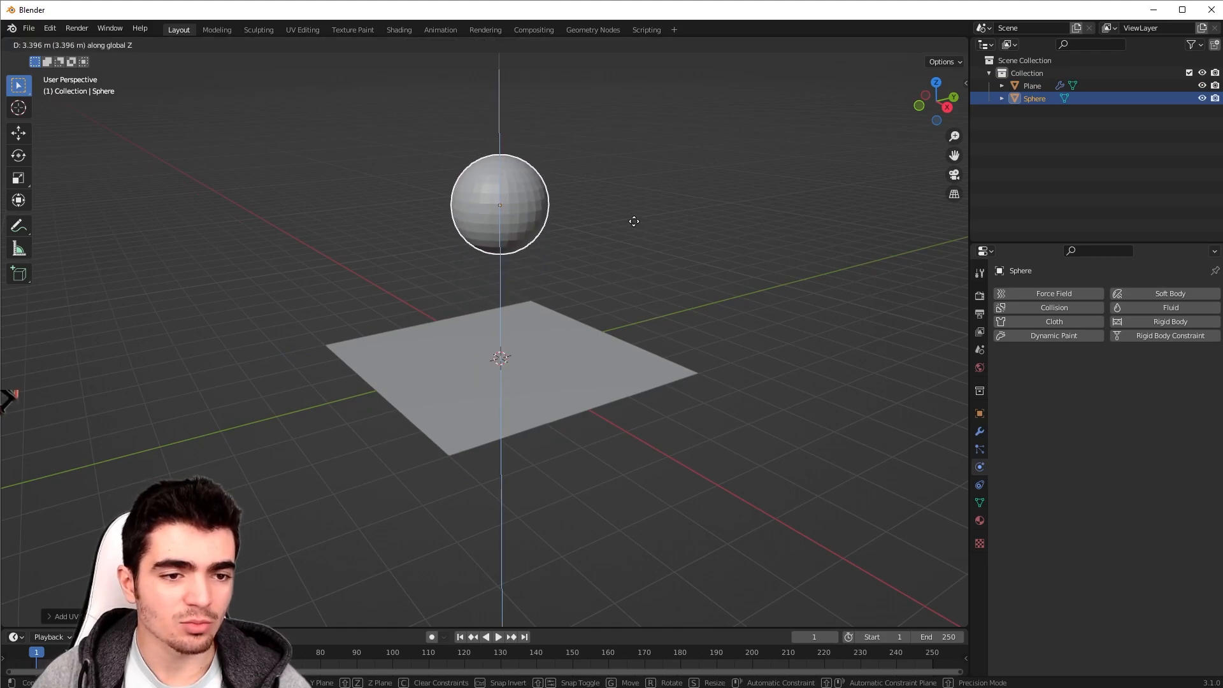
left_click(629, 238)
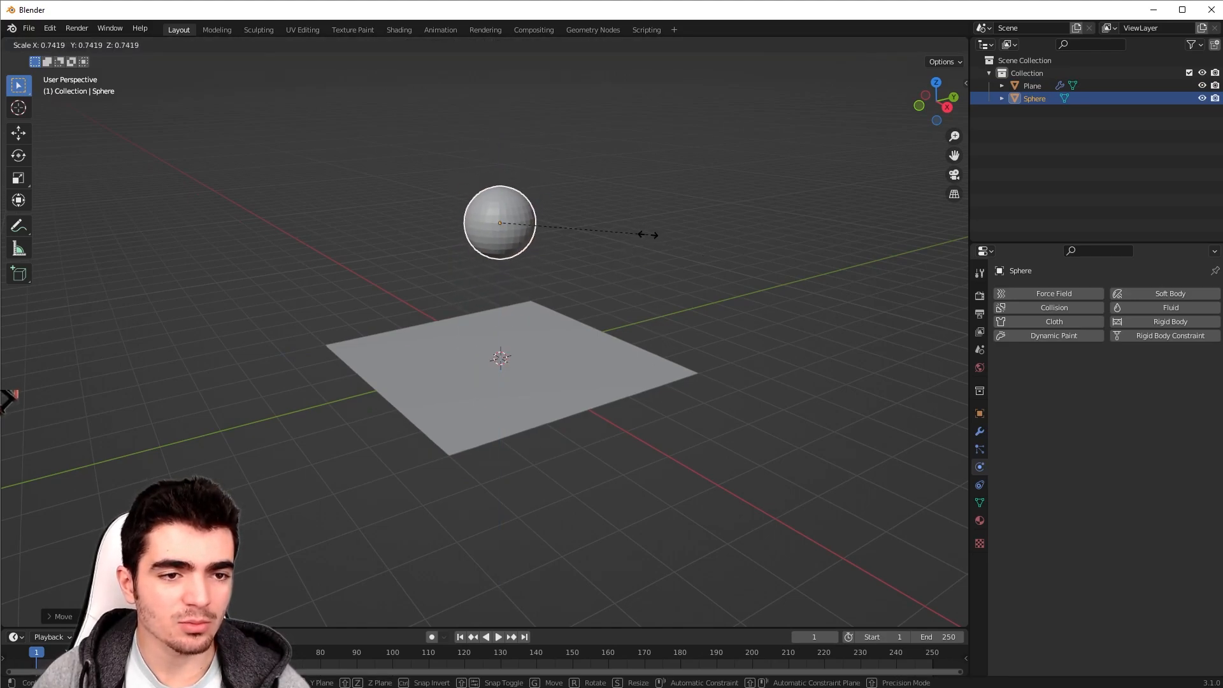
Step: Scale the sphere's geometry down to roughly a third of its size in Edit Mode and return to Object Mode
key("Tab")
scroll(675, 236, "up", 1)
key("s")
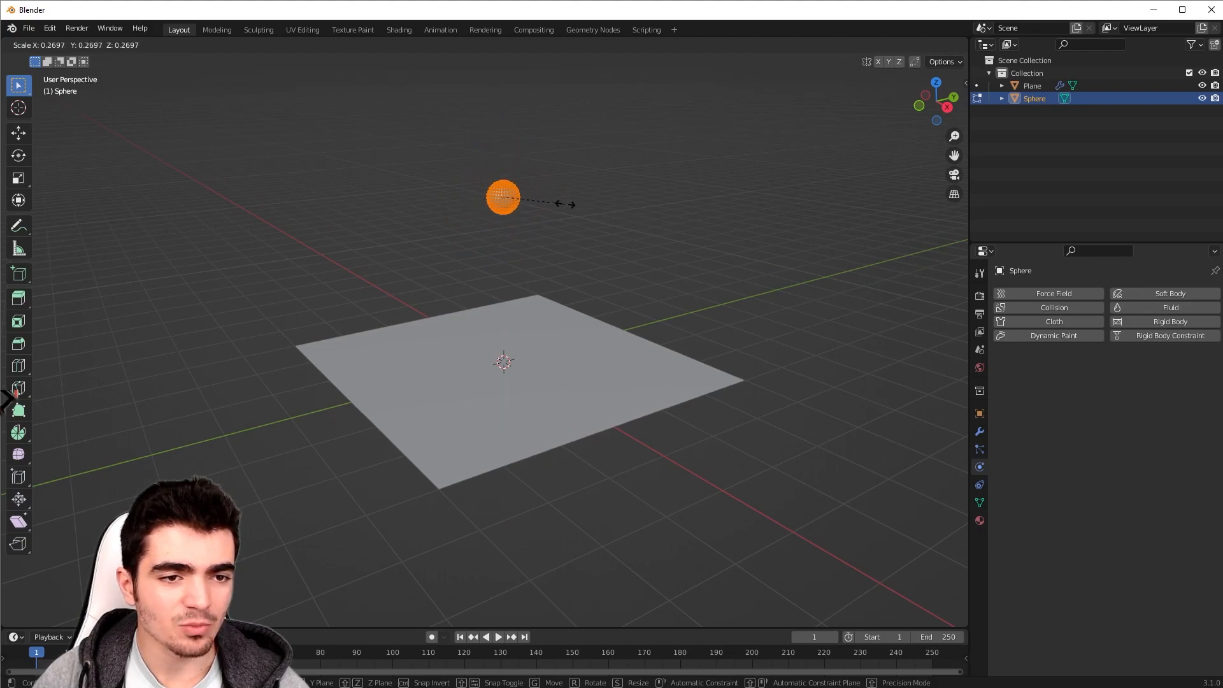
left_click(584, 205)
key("Tab")
Step: Lower the small sphere slightly along the Z axis, keeping it well above the plane
key("g")
key("z")
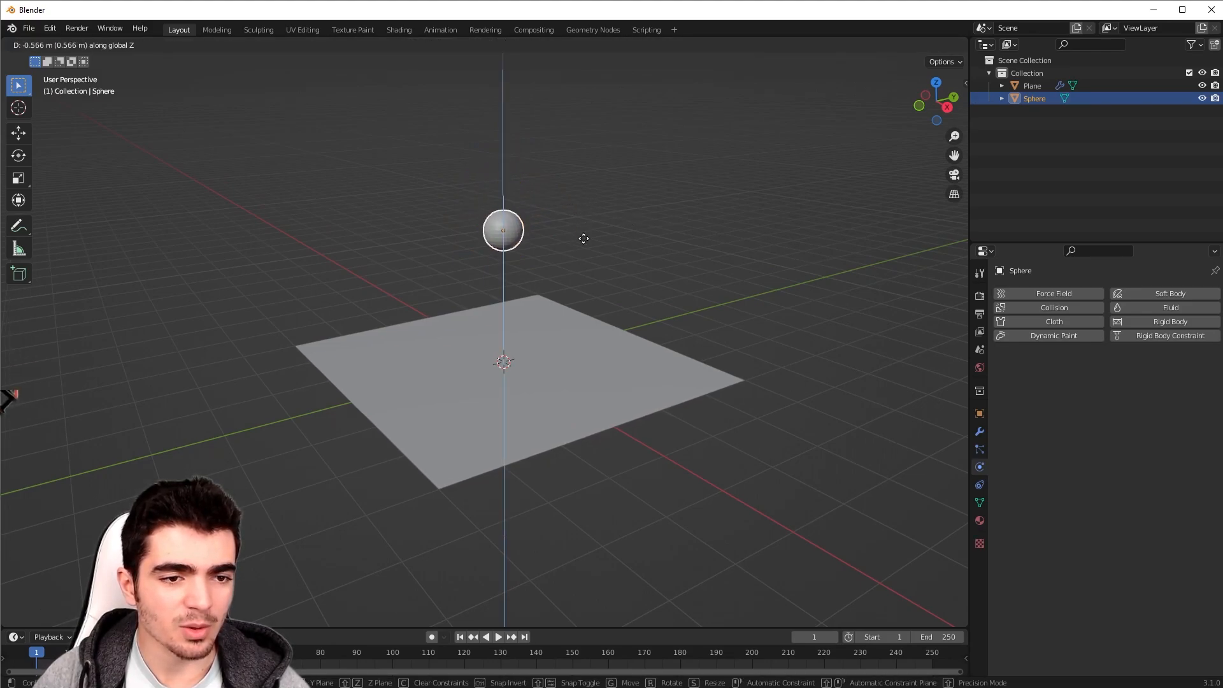
left_click(580, 253)
scroll(592, 281, "up", 1)
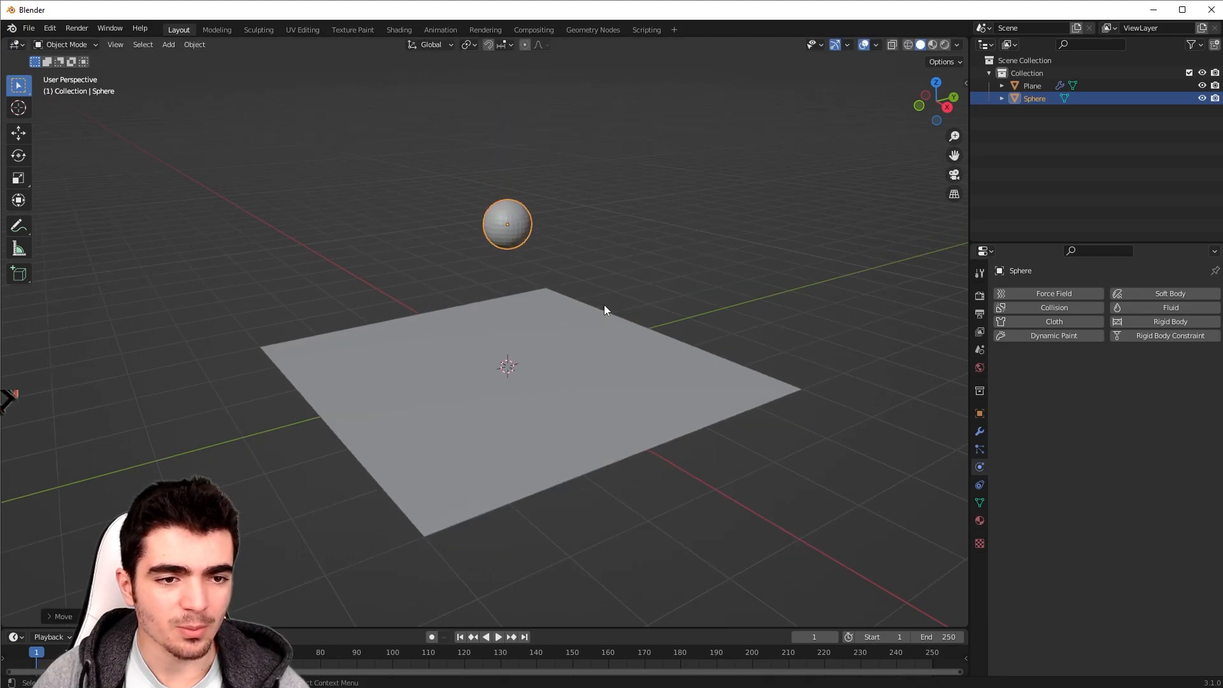
Step: Give the sphere Fluid physics with the type Flow and the Flow Type Liquid
left_click(1177, 310)
left_click(1111, 376)
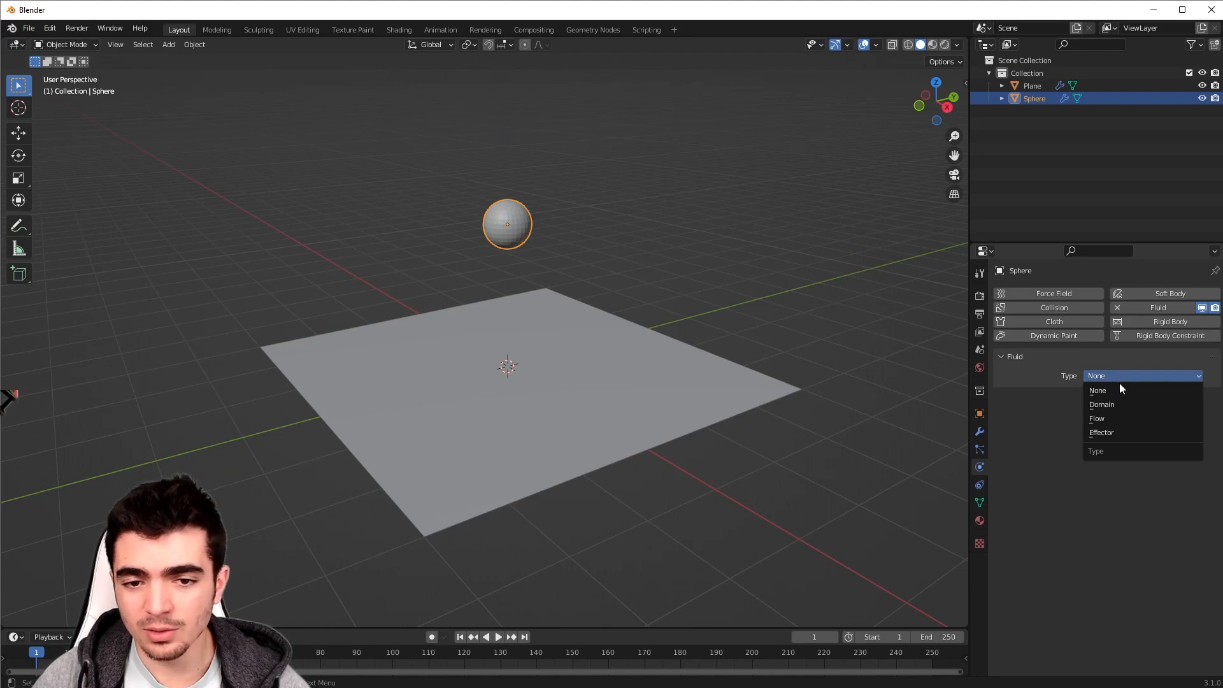
left_click(1141, 419)
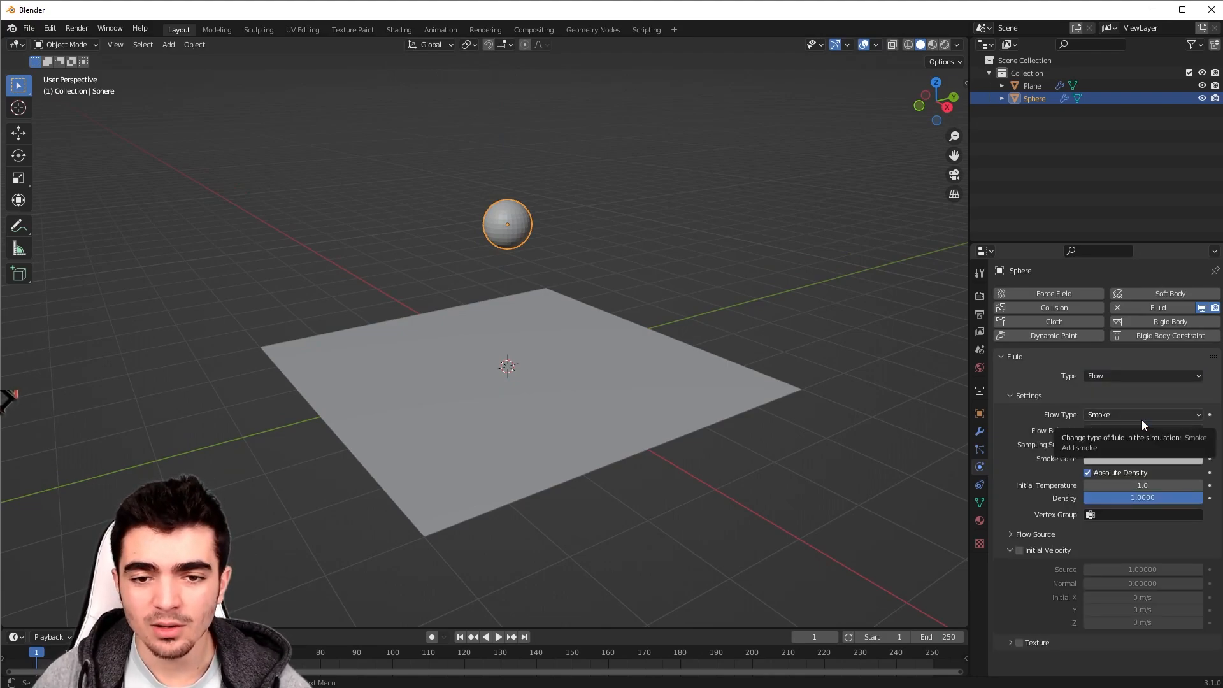
left_click(1145, 414)
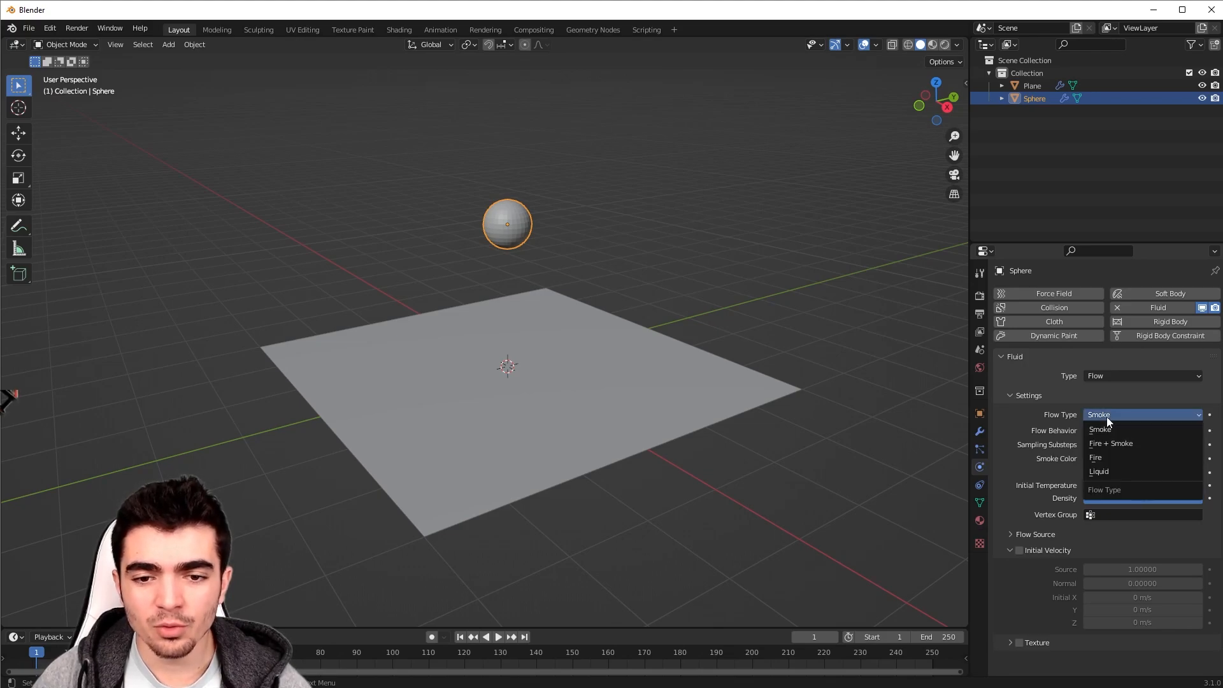
left_click(1114, 469)
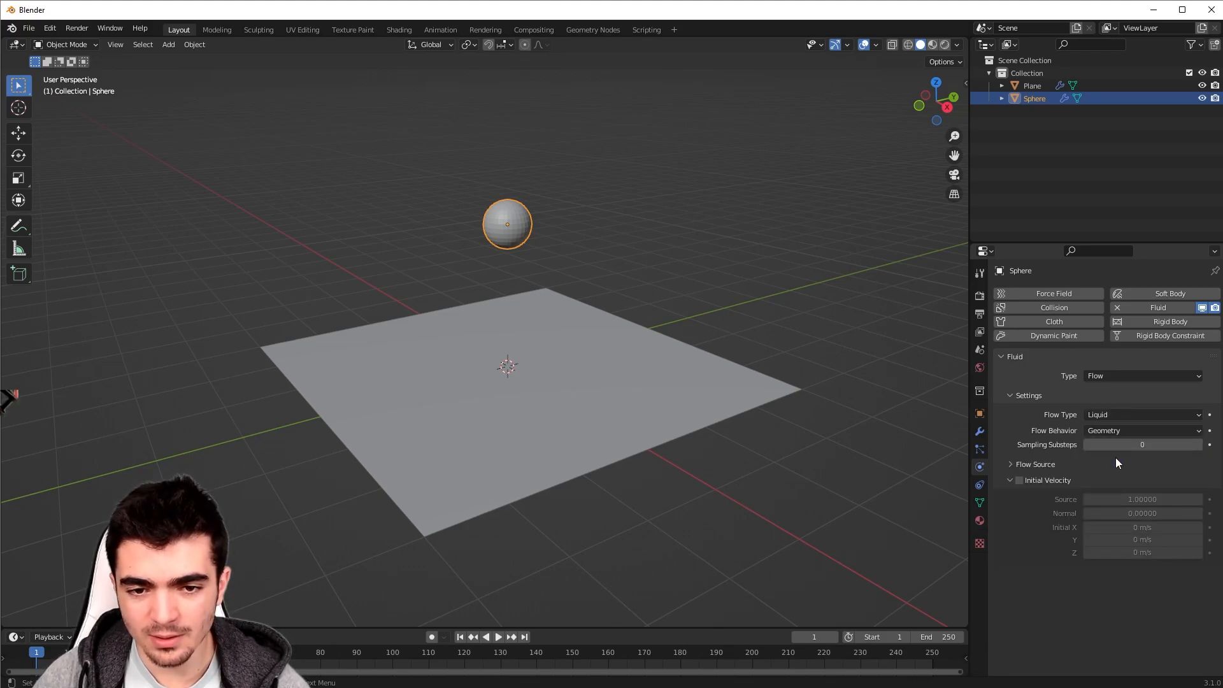
Step: Set the Flow Behavior of the sphere's fluid to Inflow
left_click(1120, 431)
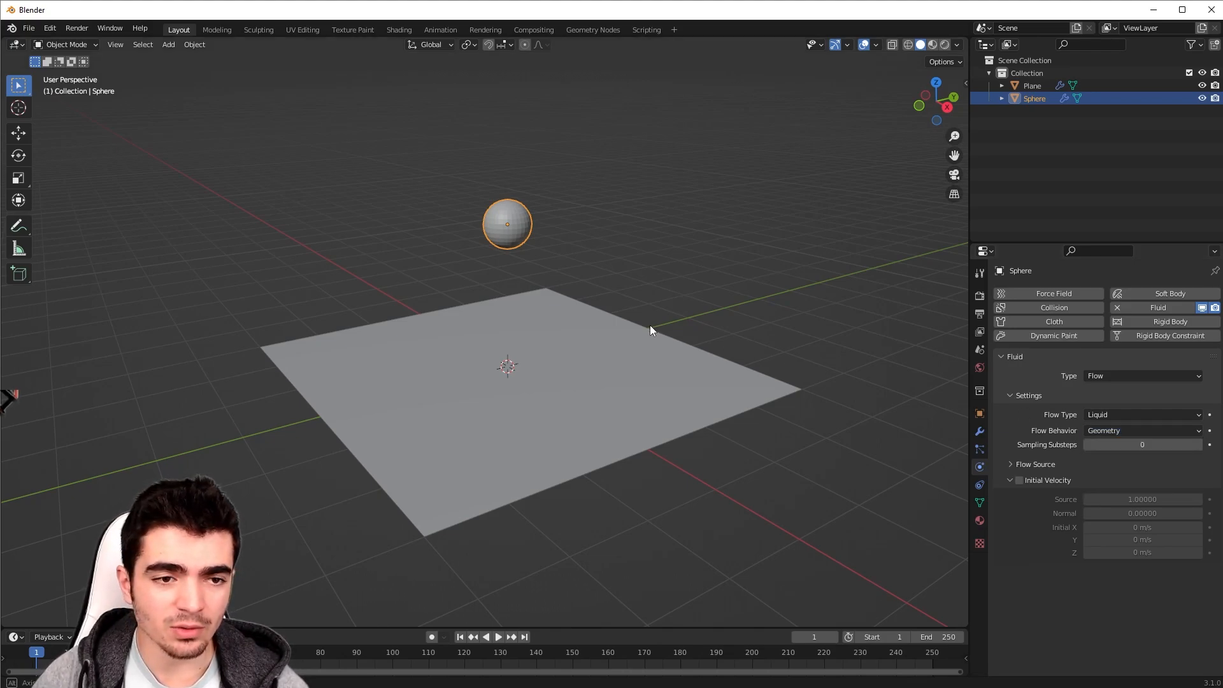
middle_click_drag(650, 325, 651, 309)
scroll(651, 308, "up", 2)
middle_click_drag(559, 165, 620, 222)
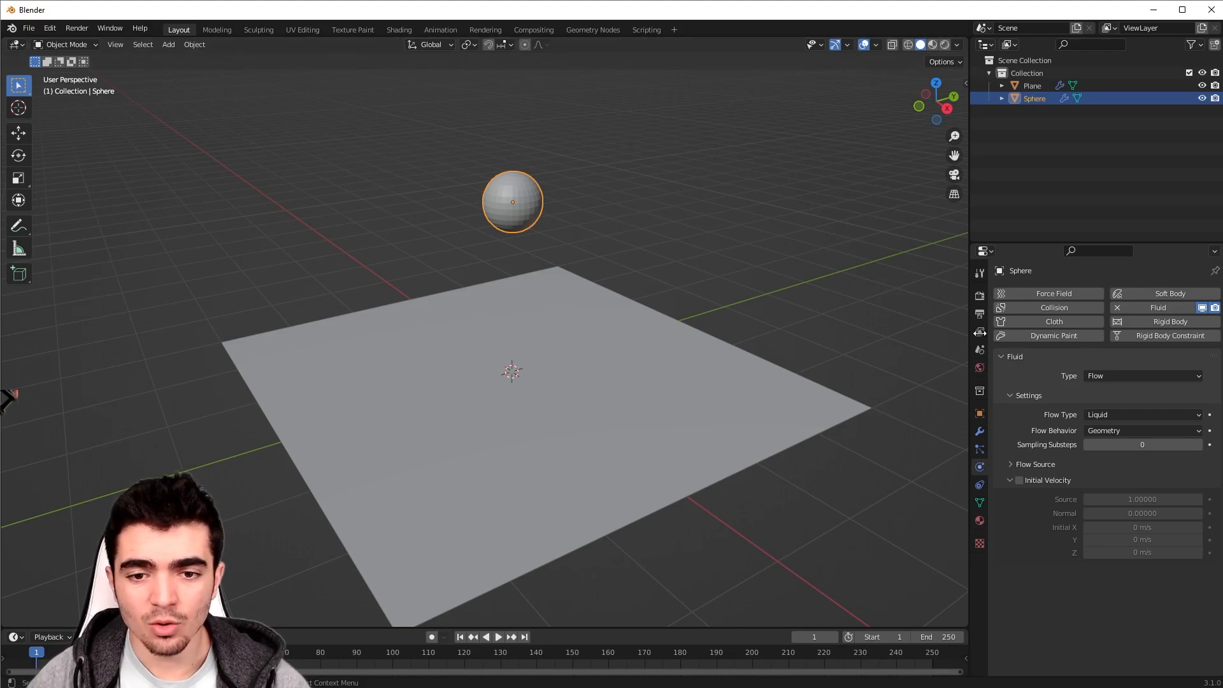
left_click(1124, 428)
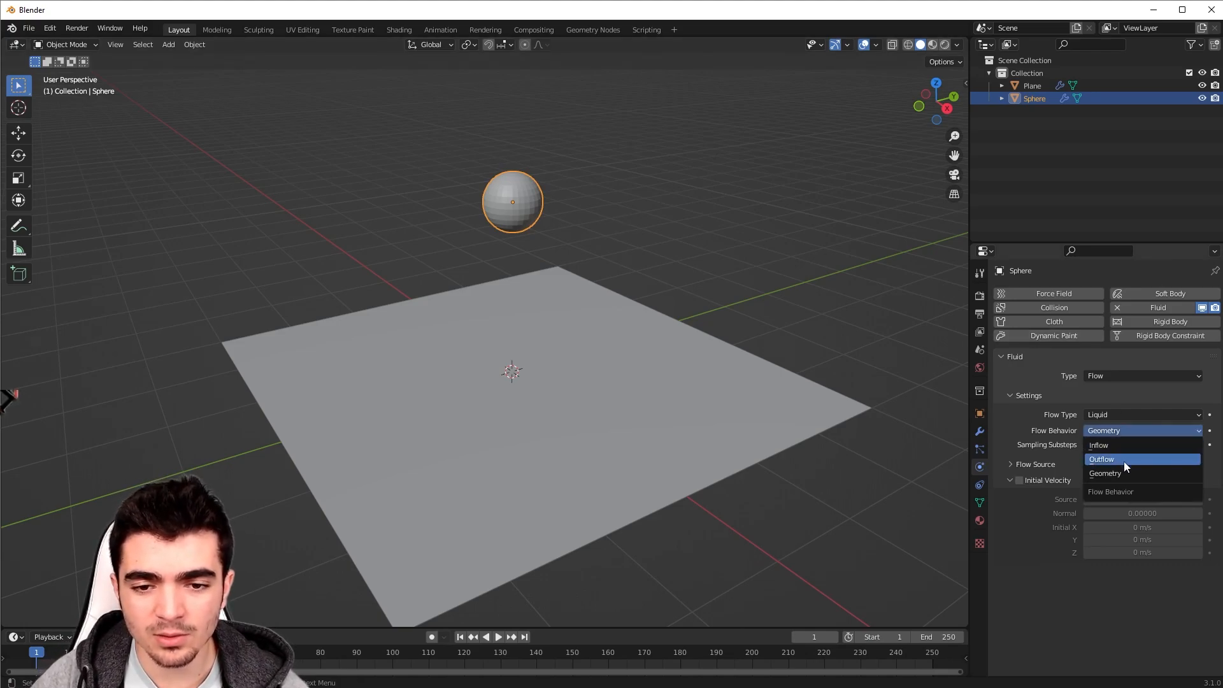
left_click(1110, 444)
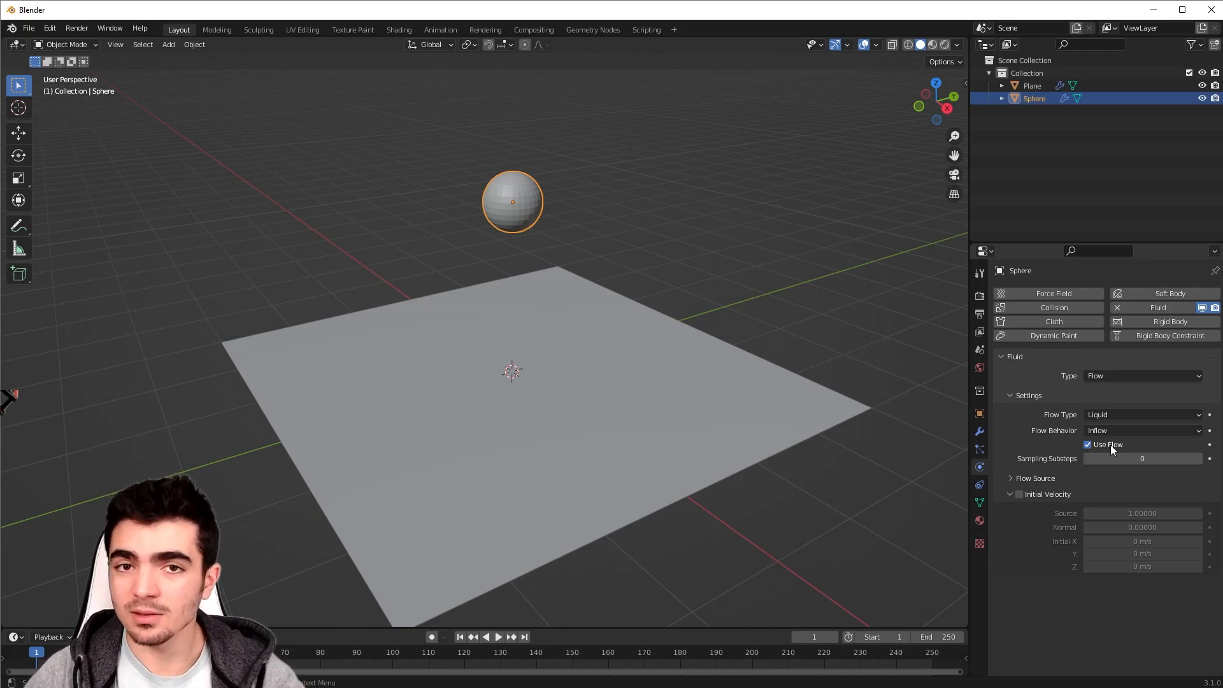
Step: Keep Inflow as the sphere's Flow Behavior and set its Sampling Substeps to 1
middle_click_drag(504, 311, 494, 247)
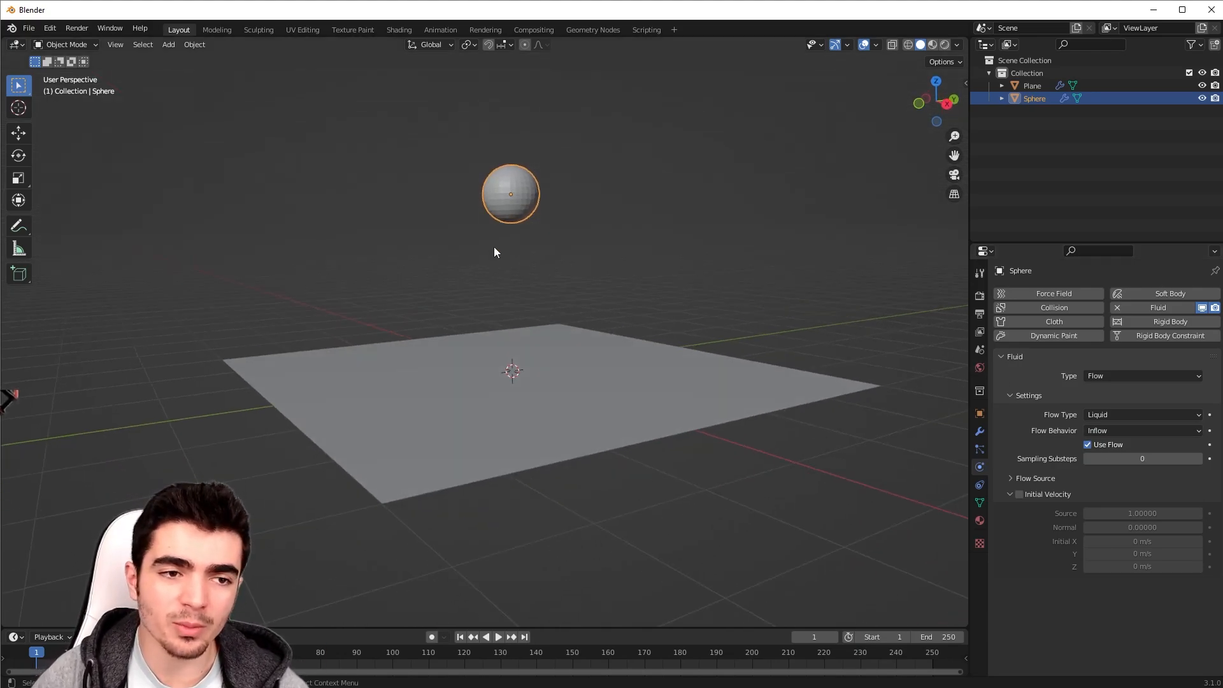
left_click(1118, 431)
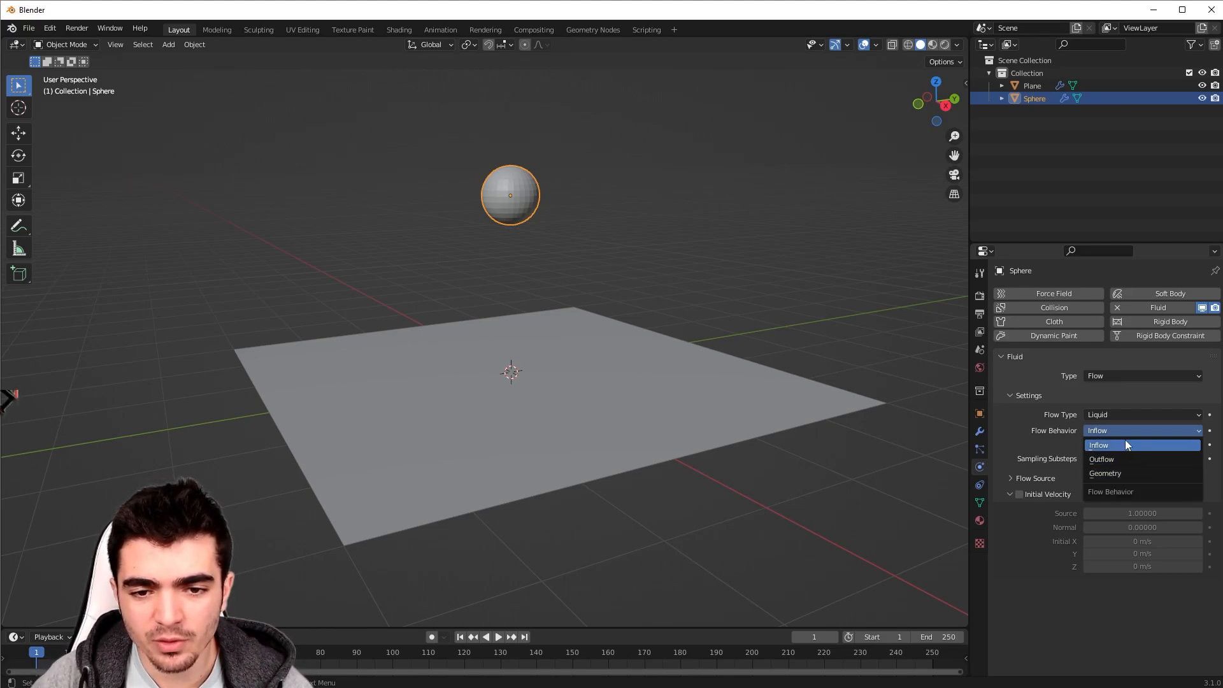
left_click(1125, 444)
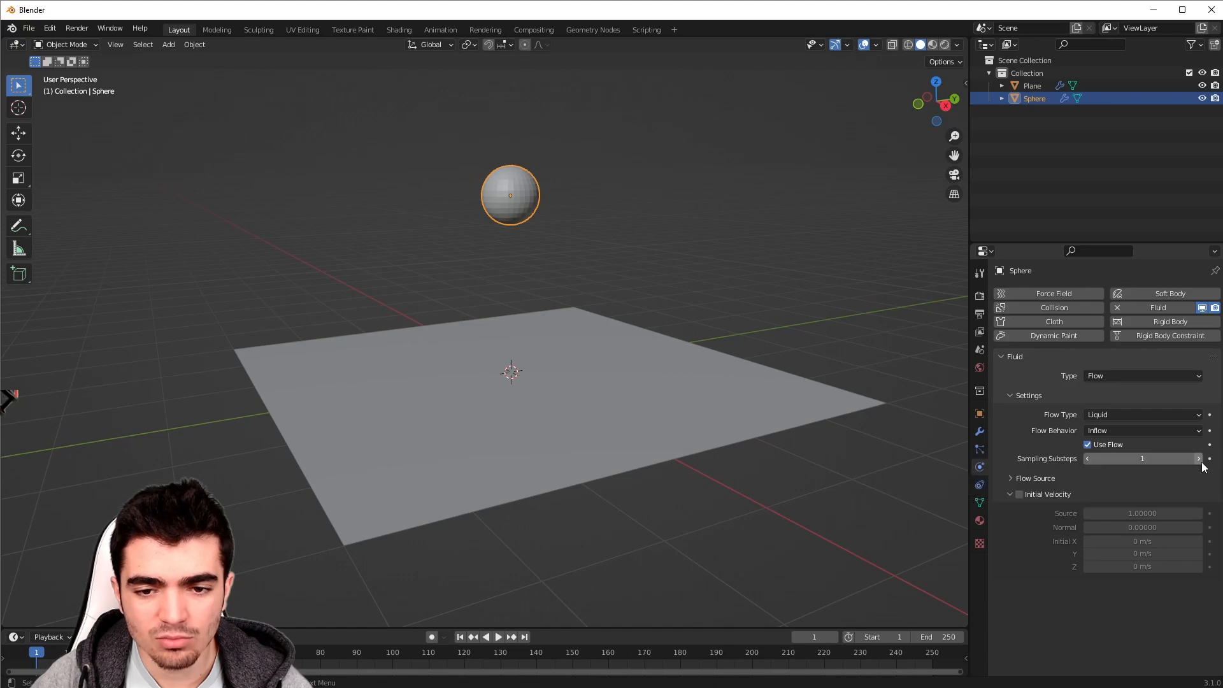
Step: Add a mesh cube at the centre of the plane
middle_click_drag(792, 436, 640, 382)
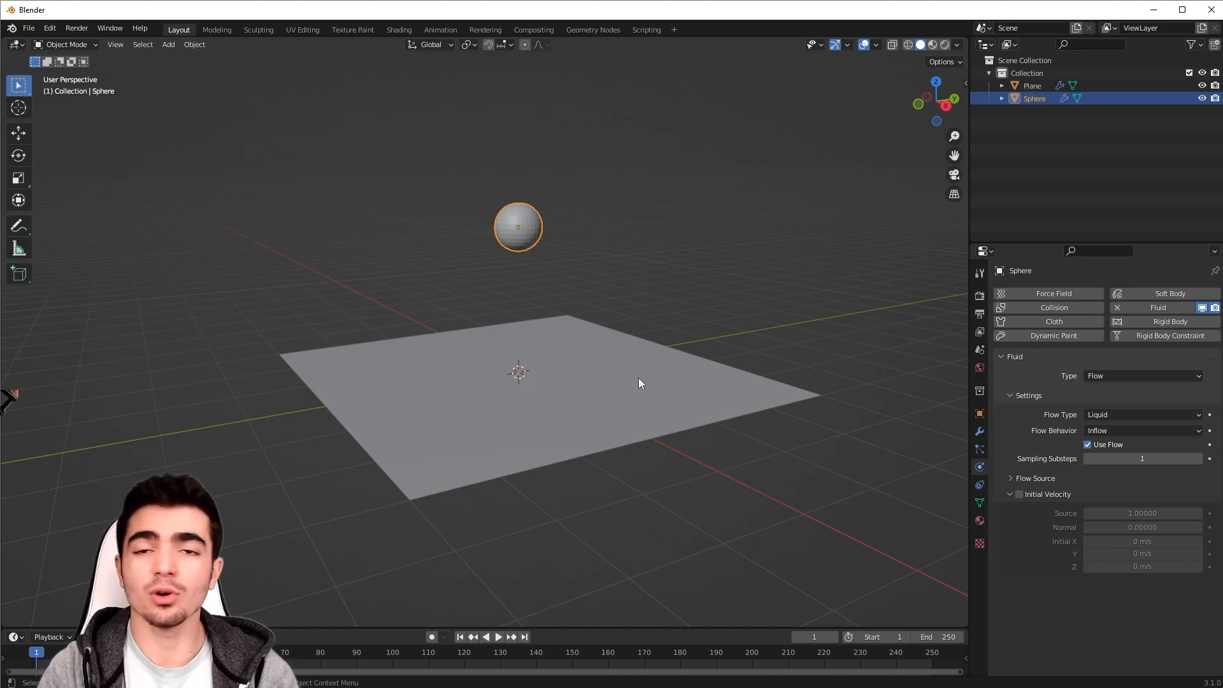
middle_click_drag(638, 377, 611, 355)
key("shift+a")
mouse_move(580, 336)
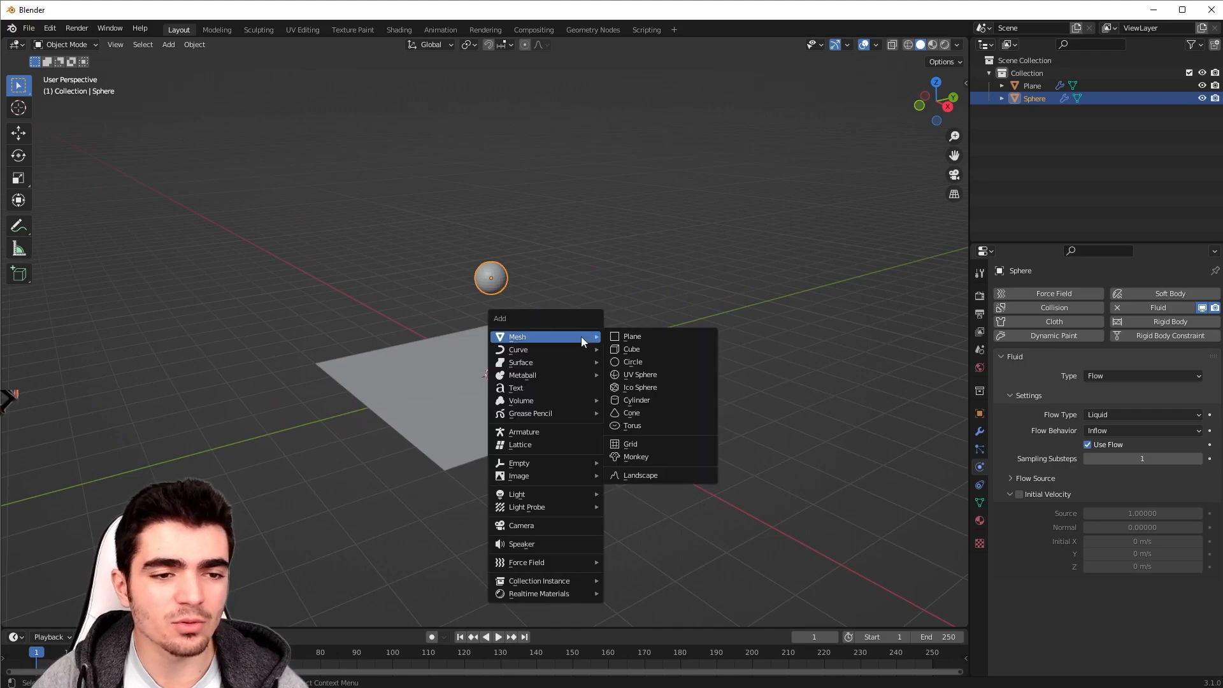
left_click(654, 352)
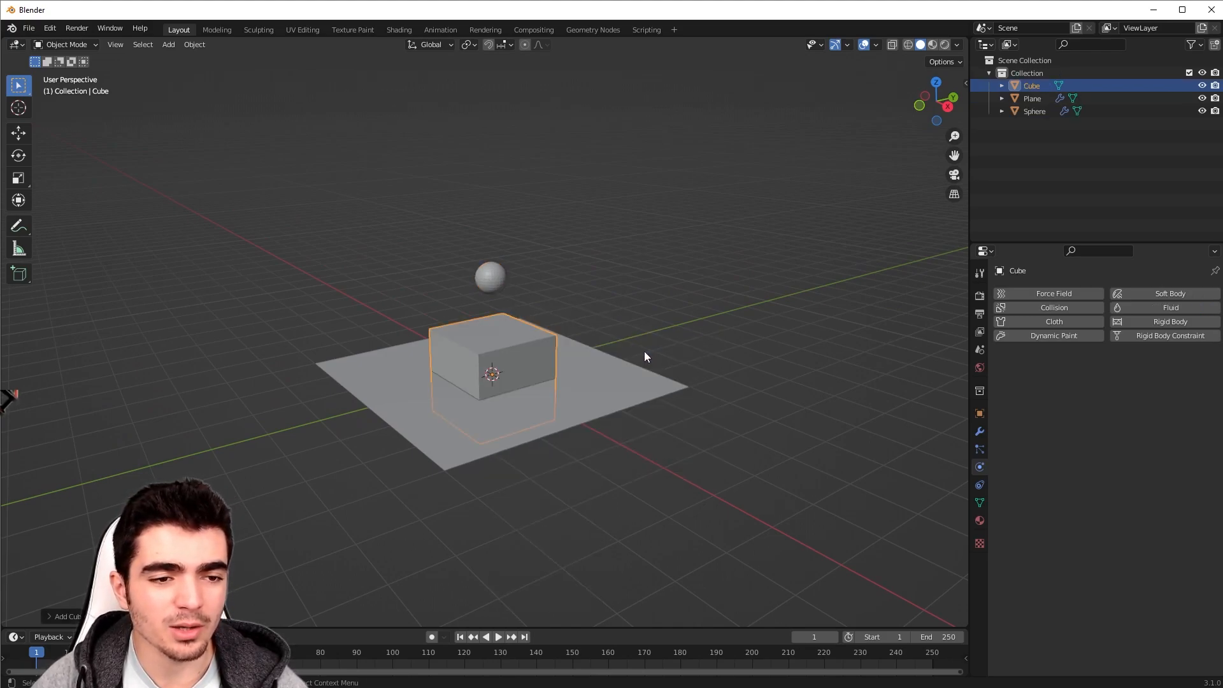
Step: Move the cube up 1 m along the Z axis so its base rests on the plane
middle_click_drag(561, 377, 583, 365)
key("g")
key("z")
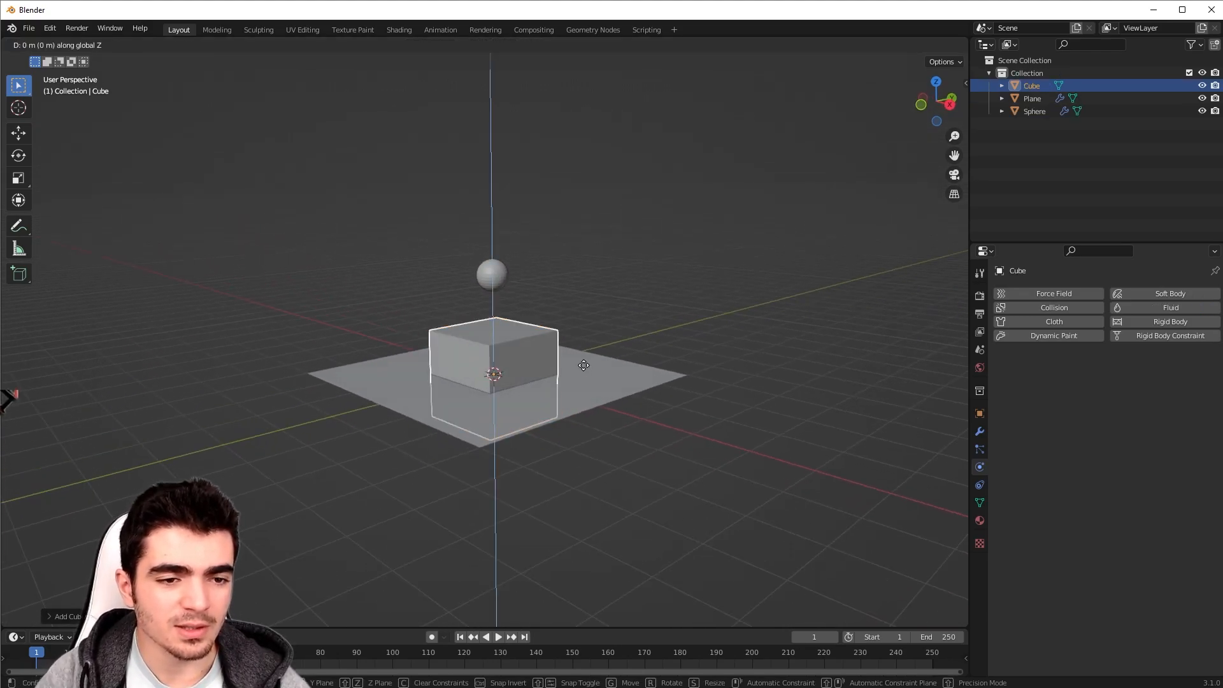
key("1")
key("Return")
Step: In Edit Mode, scale the cube's geometry by about 3 on X and Y only, matching the plane's footprint
key("Tab")
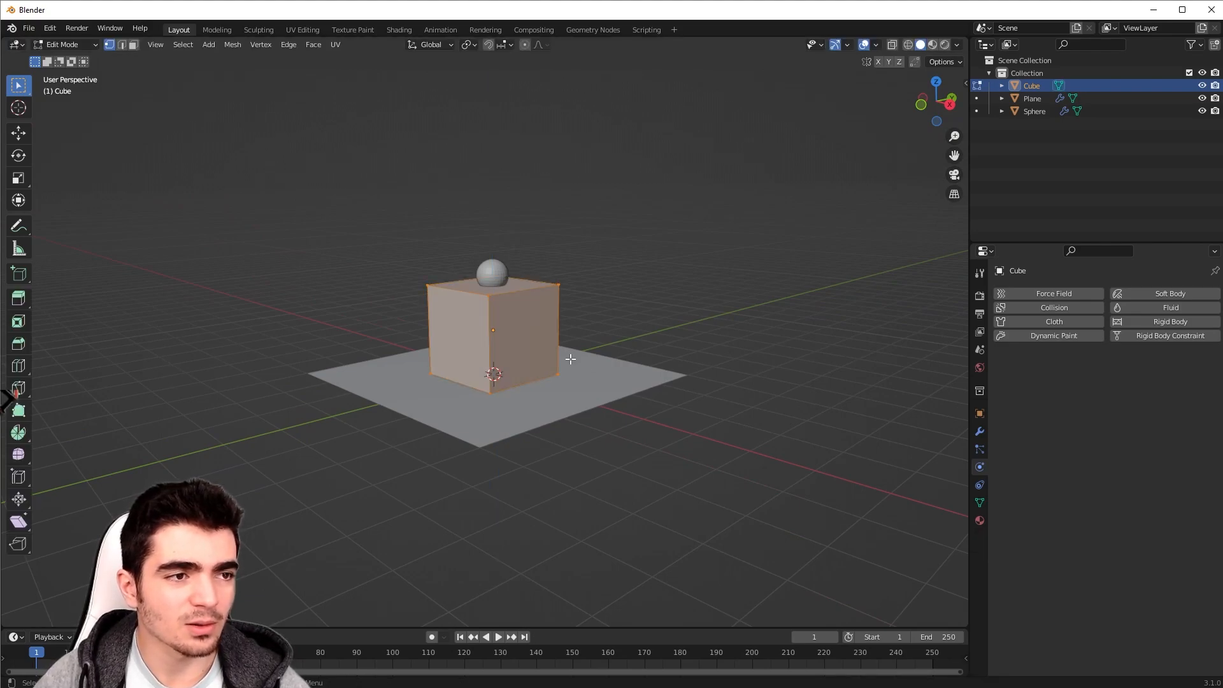
middle_click_drag(570, 359, 593, 347)
key("s")
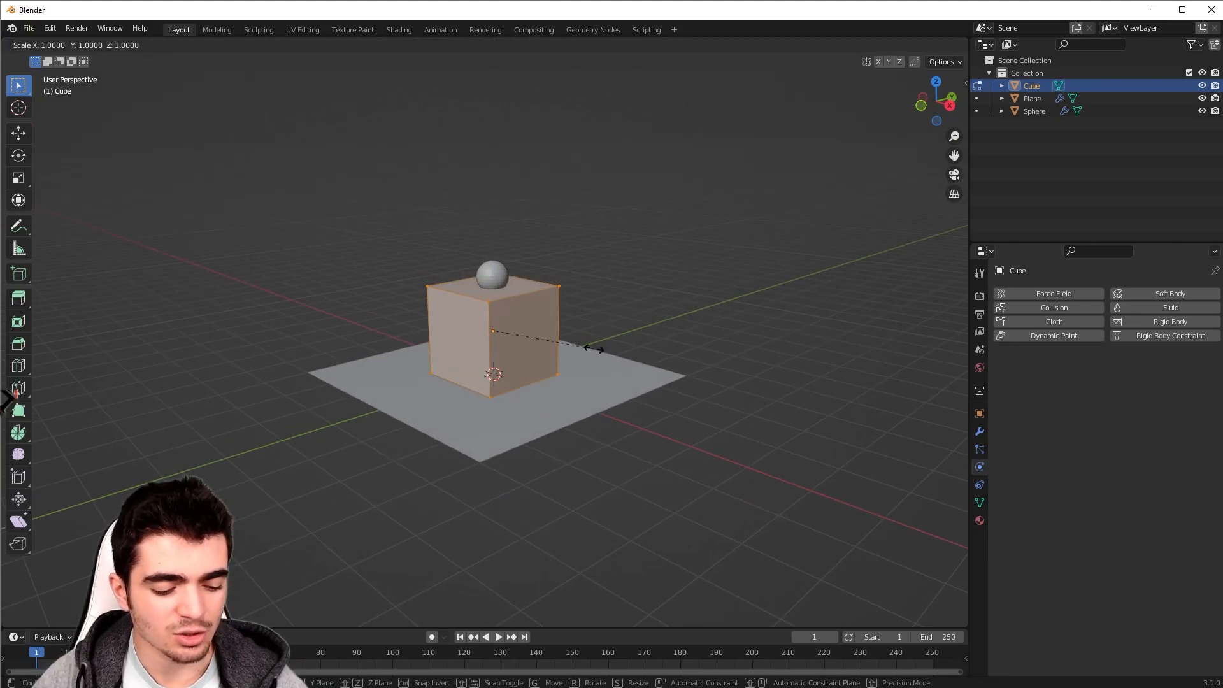
key("shift+z")
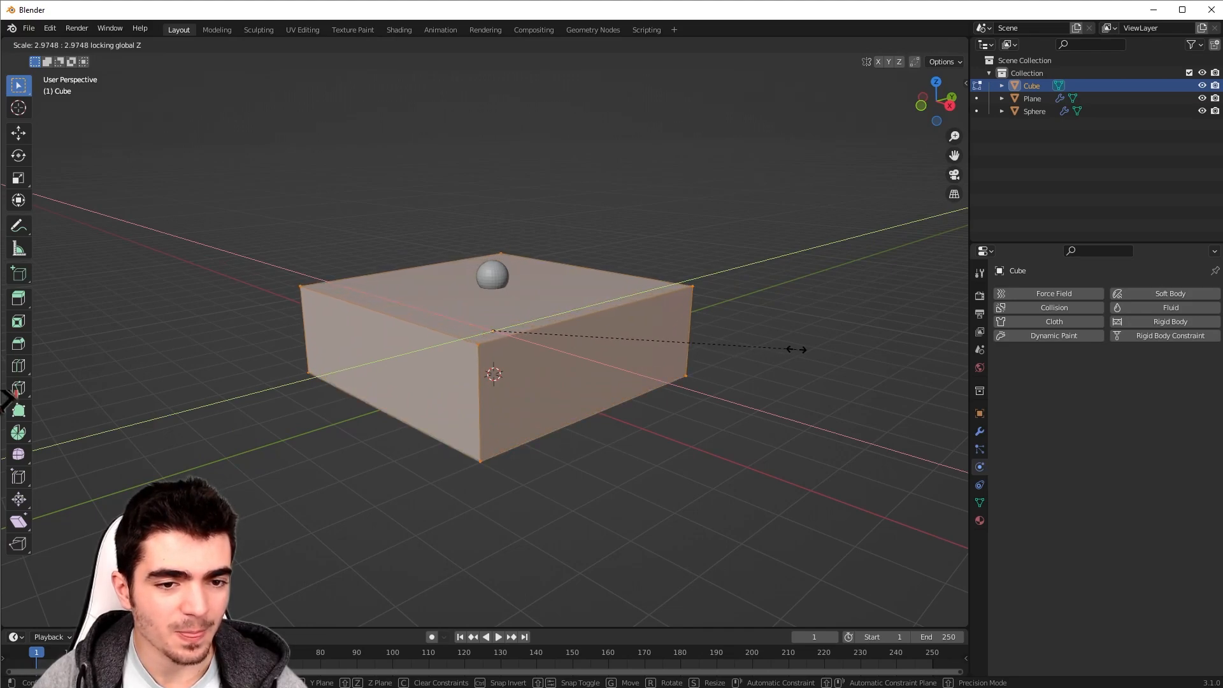
left_click(796, 349)
Step: Raise the cube's top face along Z until it is above the sphere, and return to Object Mode
left_click(133, 45)
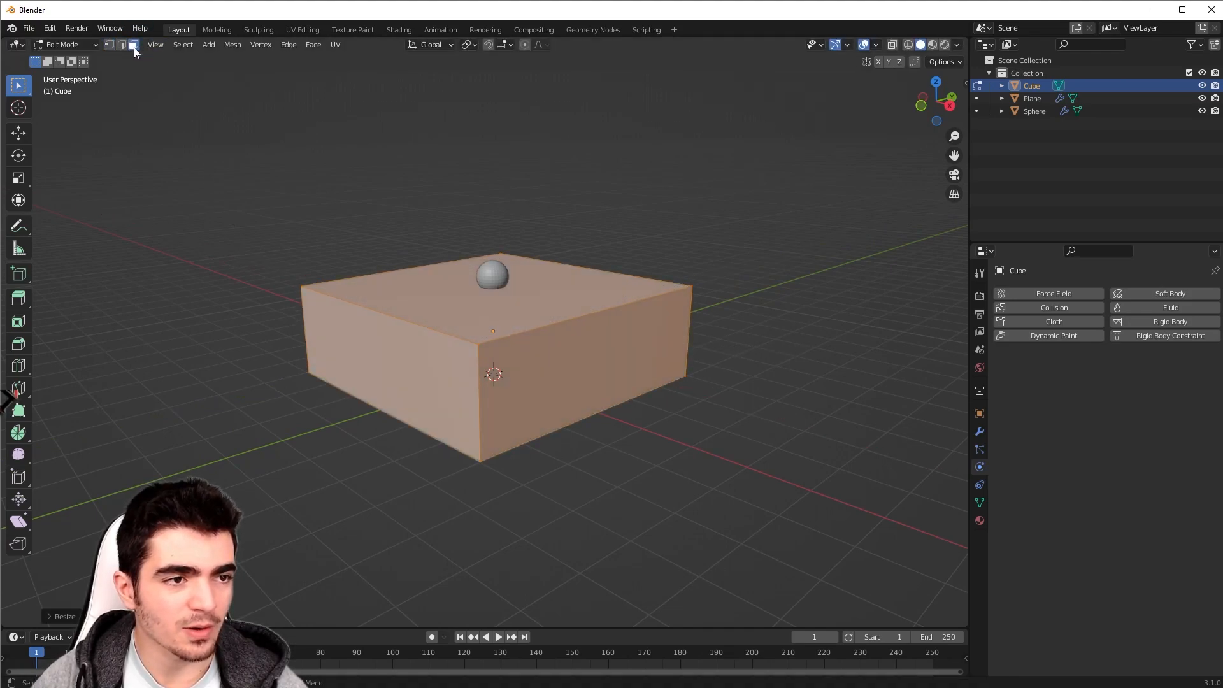
left_click(459, 280)
key("g")
key("z")
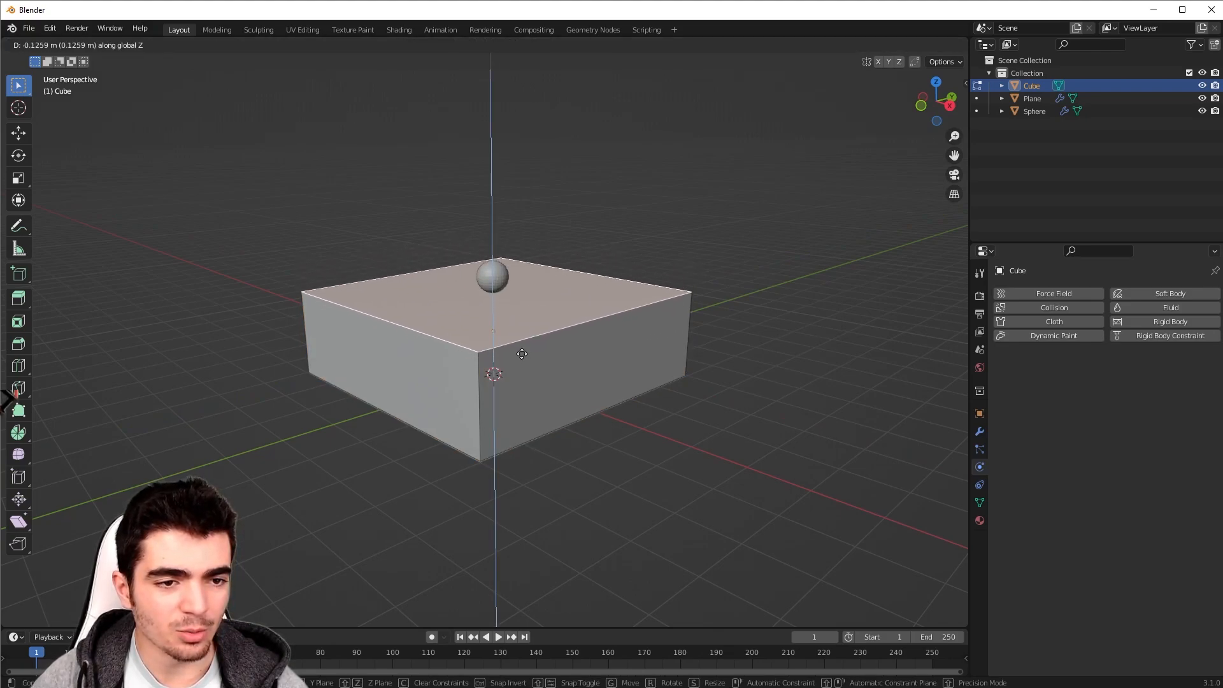
left_click(526, 324)
key("Tab")
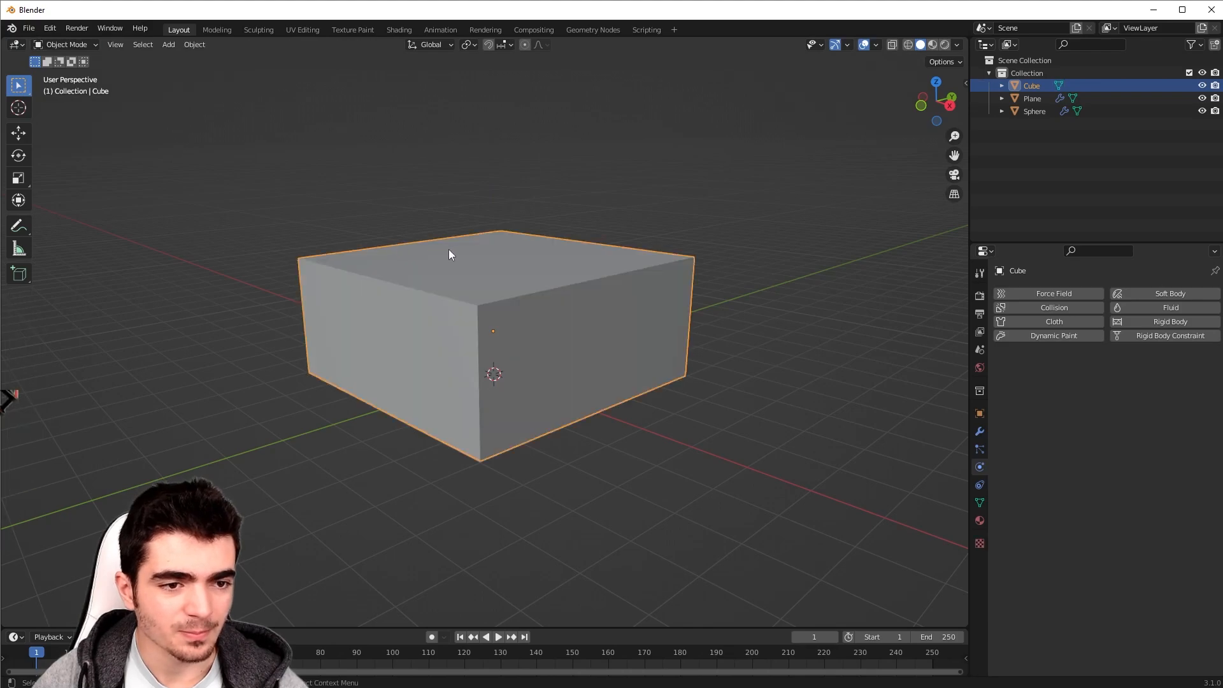
Step: Set the render engine to Cycles and the render device to GPU Compute
scroll(331, 200, "up", 3)
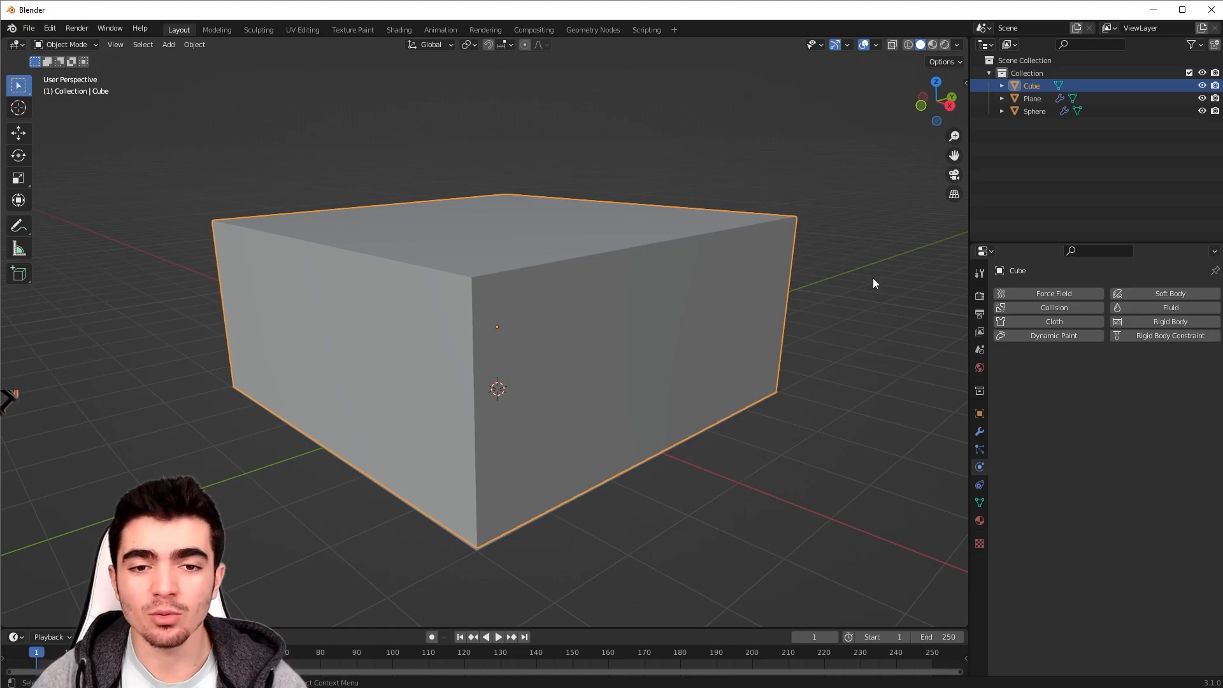
left_click(979, 294)
left_click(1113, 294)
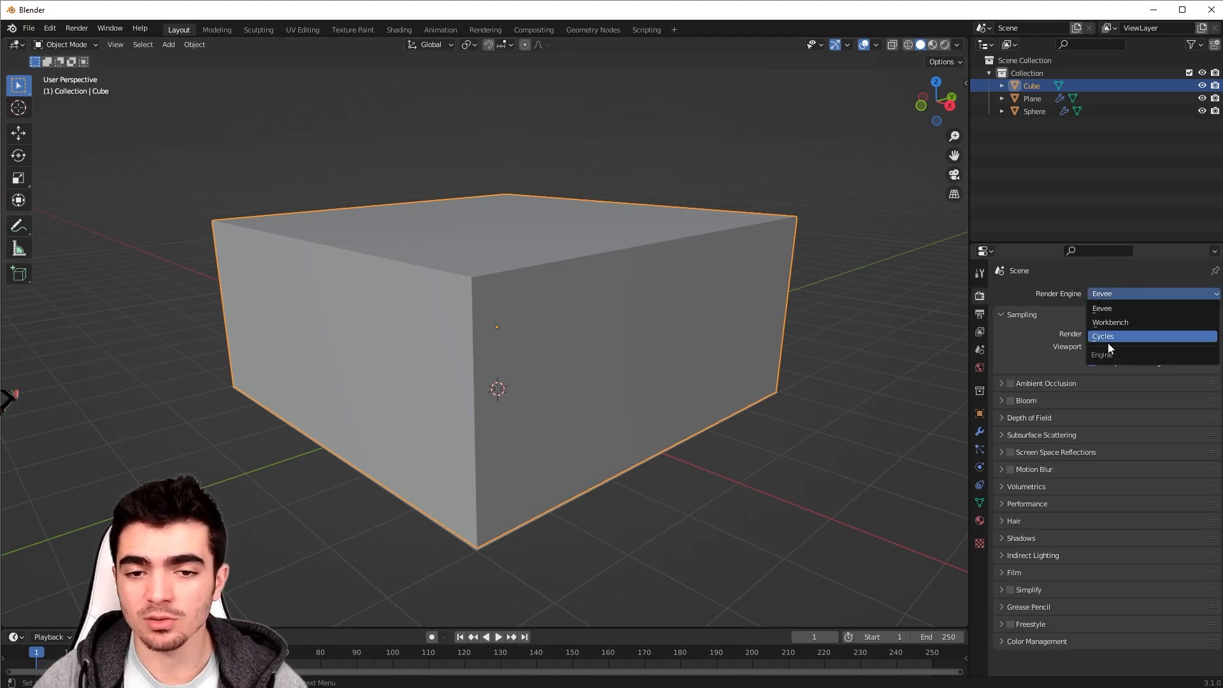
left_click(1108, 339)
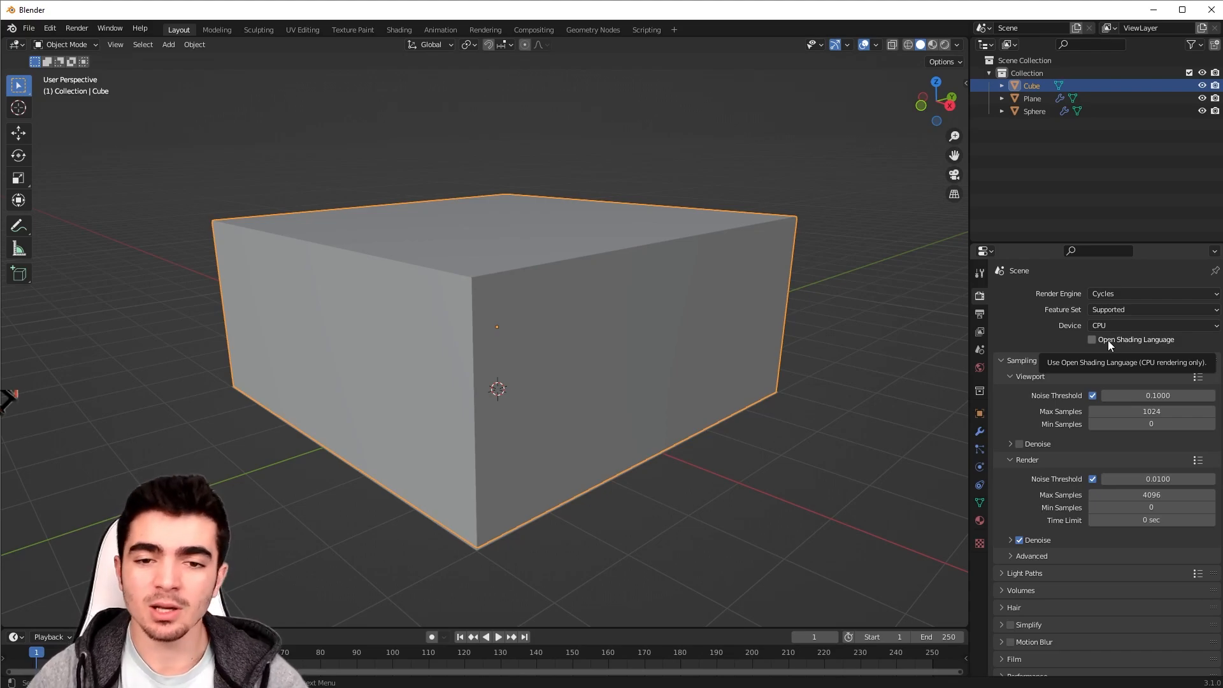
left_click(1129, 326)
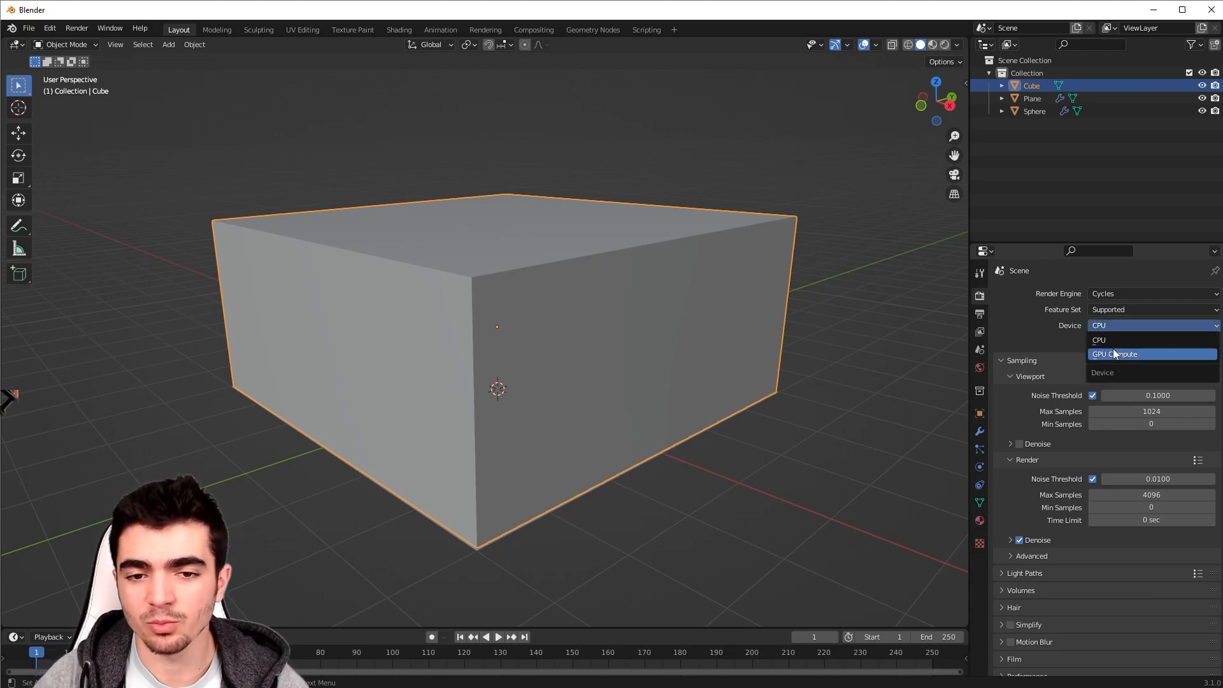
left_click(1113, 354)
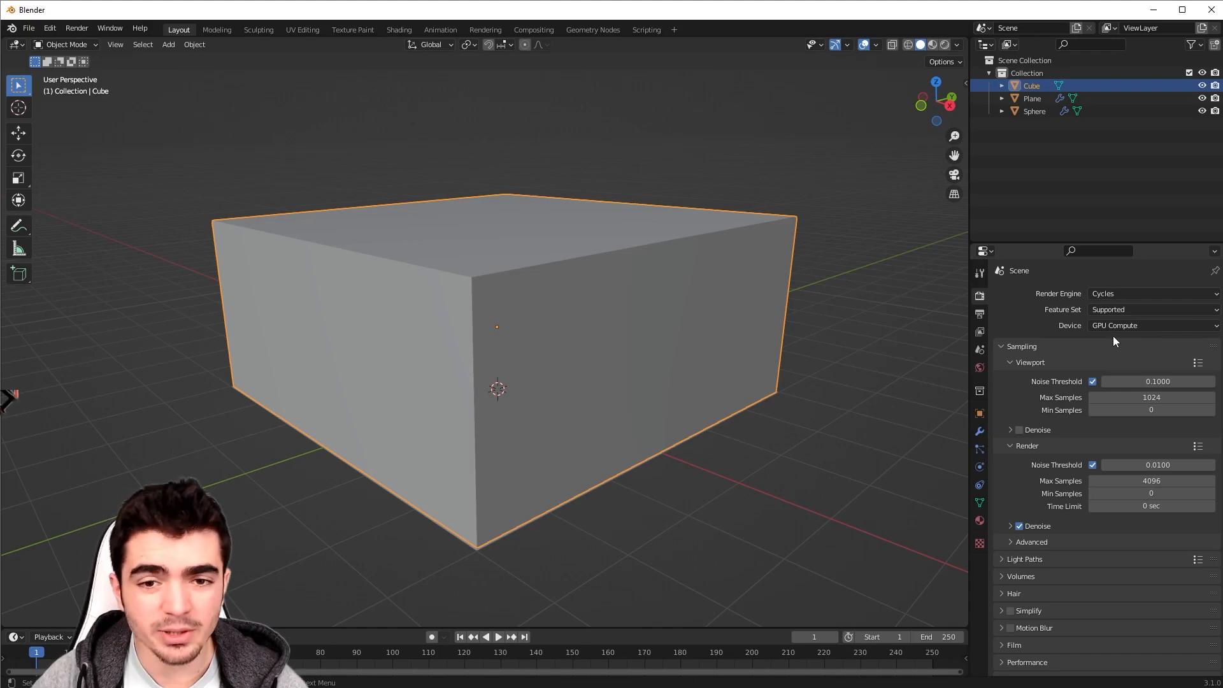
Step: Select the cube, hide it in the viewport and disable it in renders
left_click(497, 233)
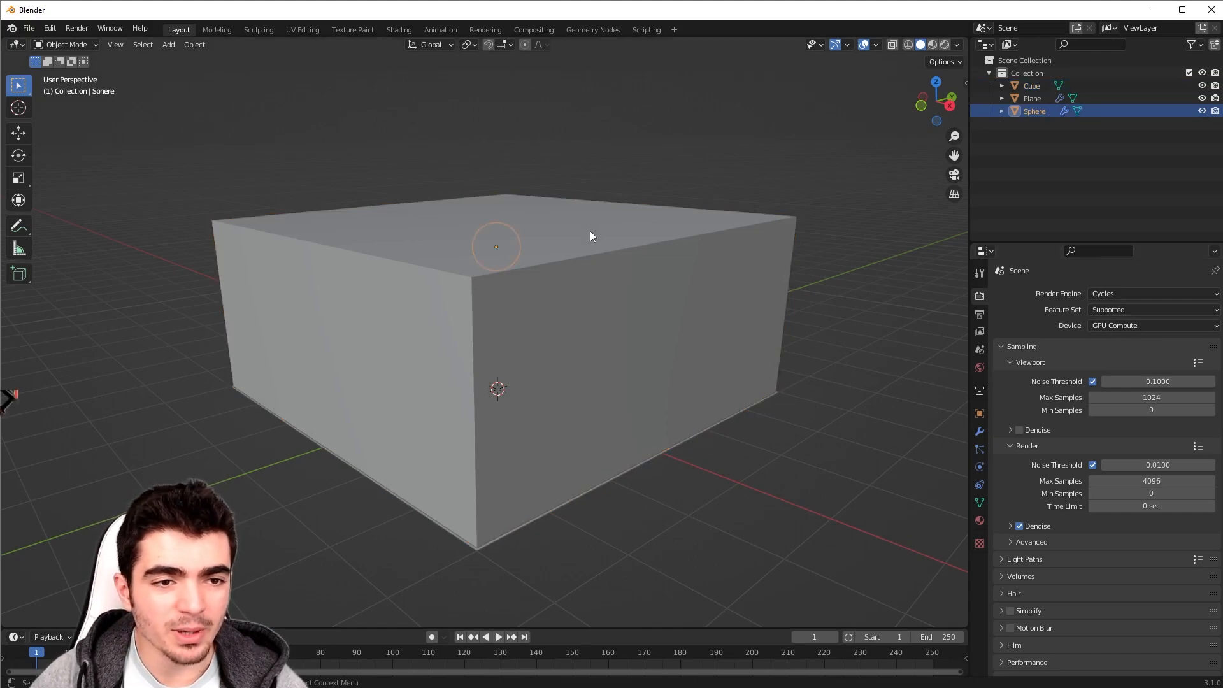
left_click(591, 231)
middle_click_drag(660, 258, 662, 263)
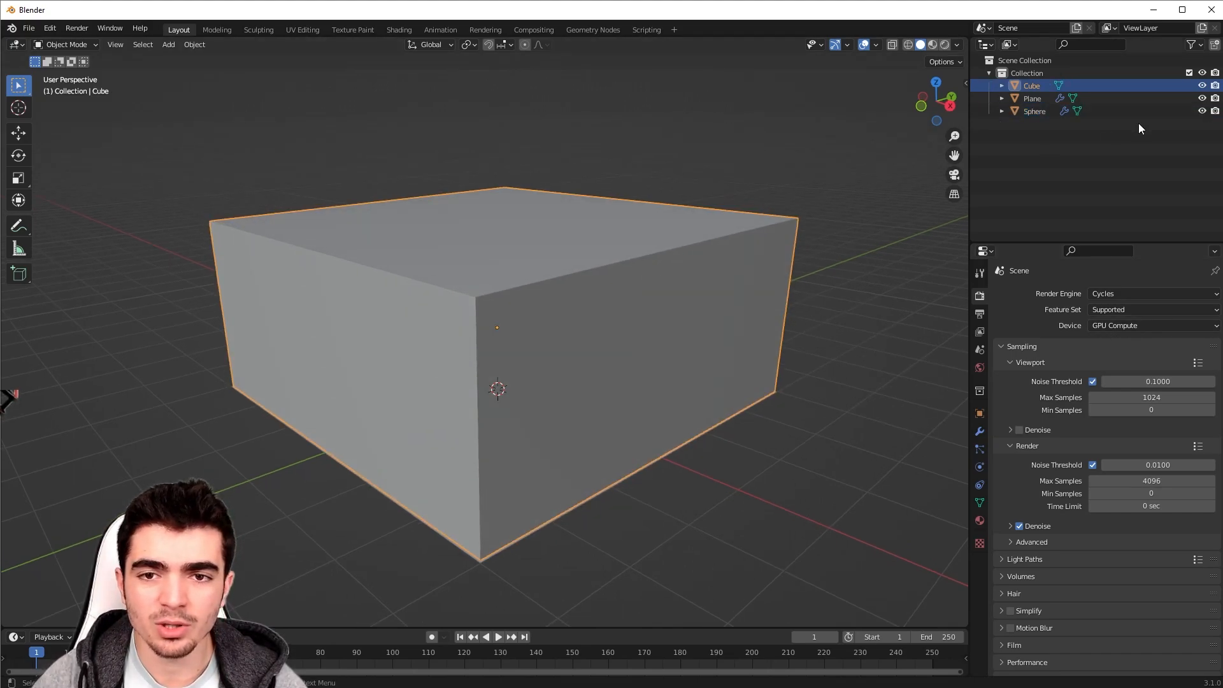
left_click(1201, 85)
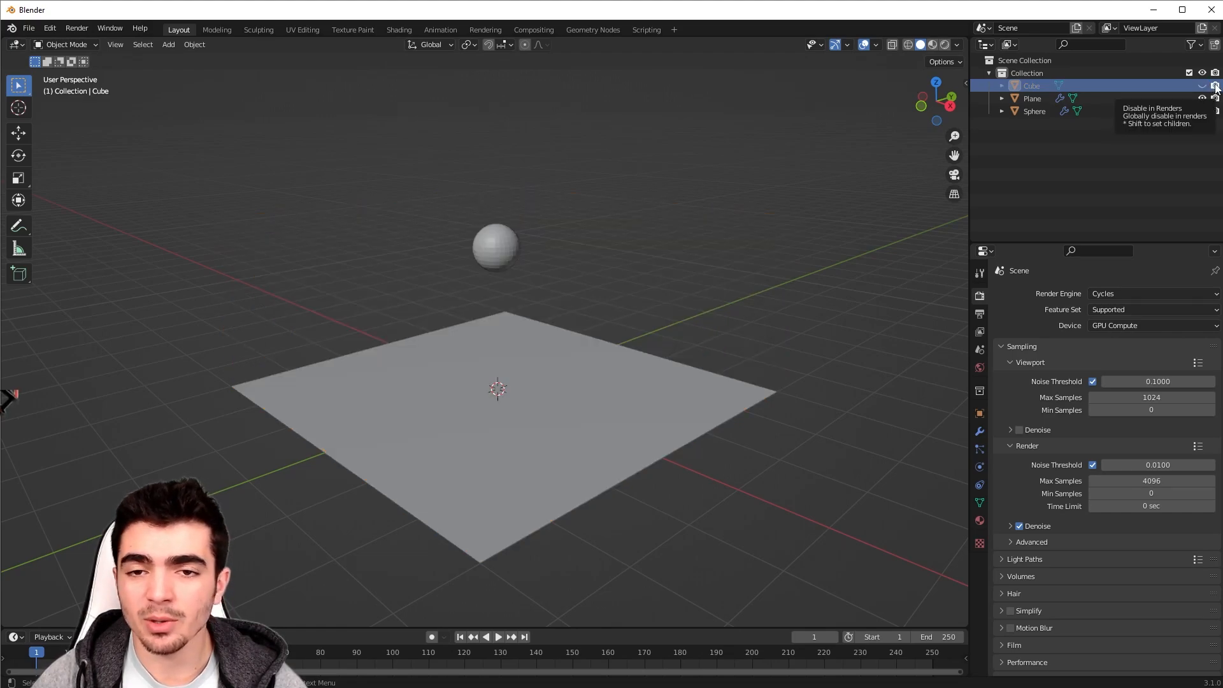
left_click(1215, 86)
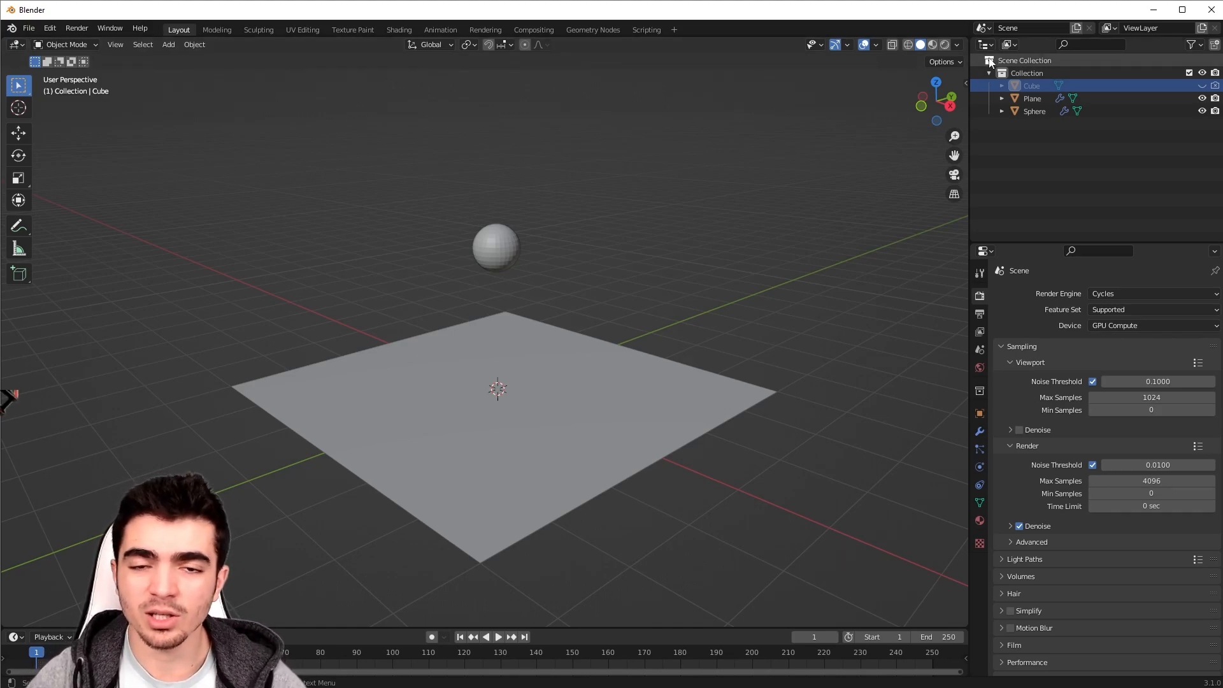
Step: Rename the hidden cube as Domaine in the scene collection
double_click(1032, 87)
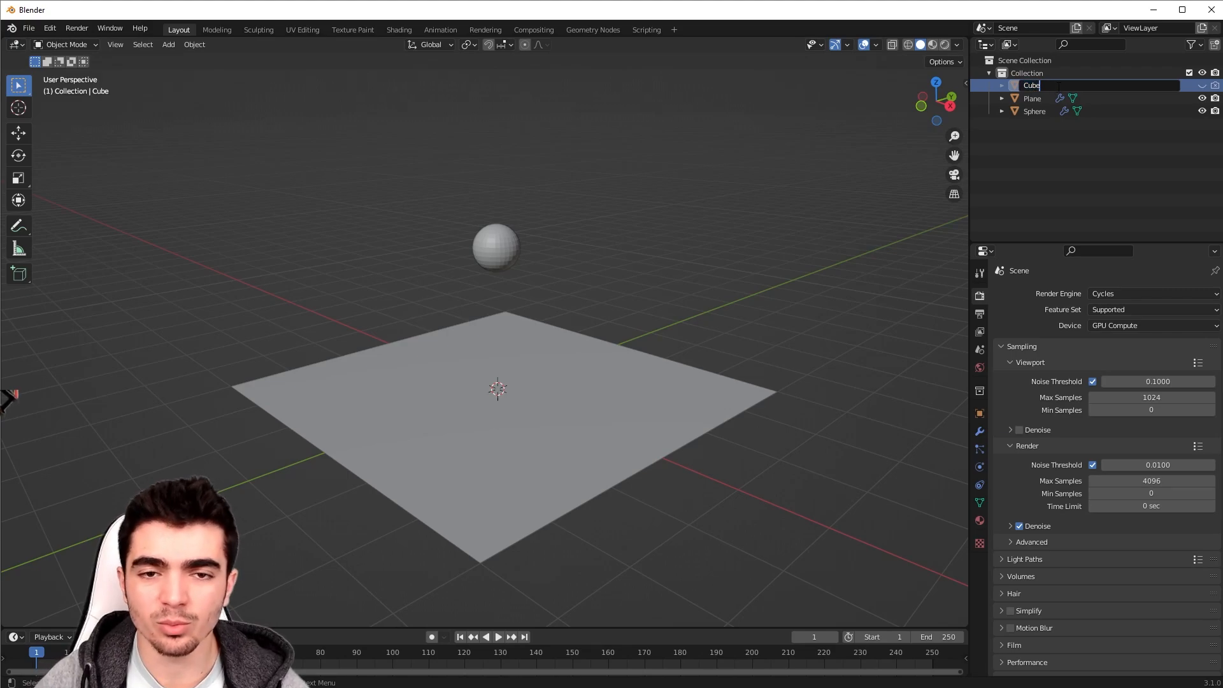
type("Domaine")
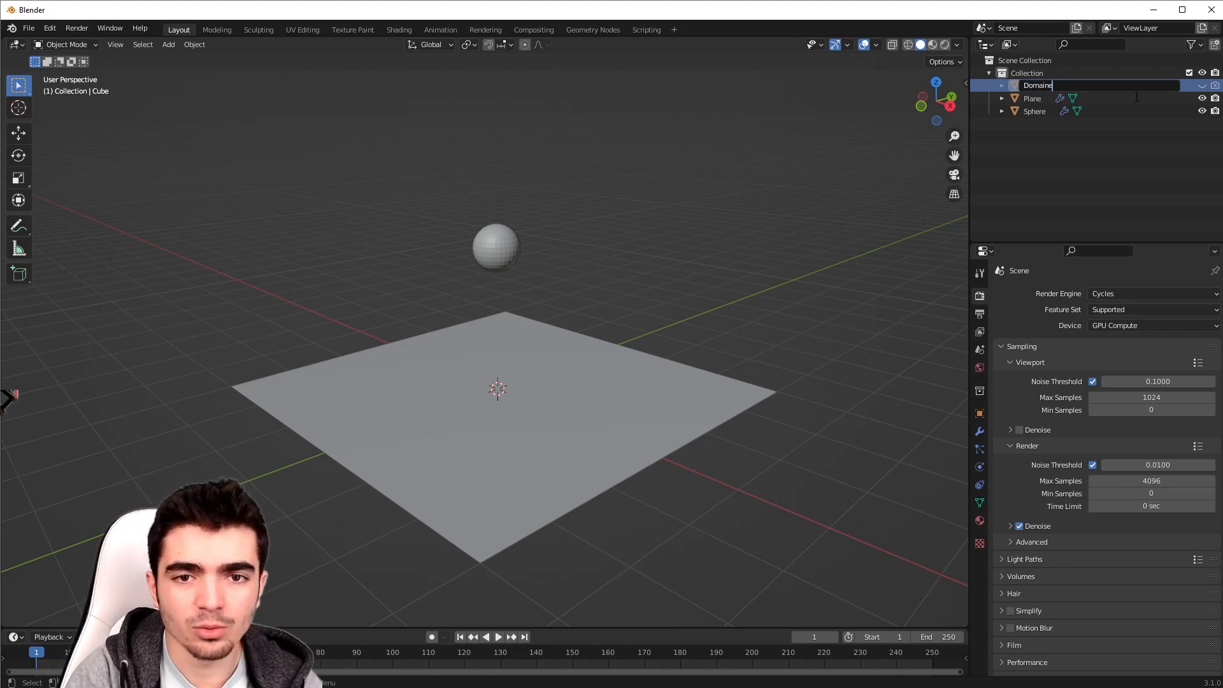
key("Return")
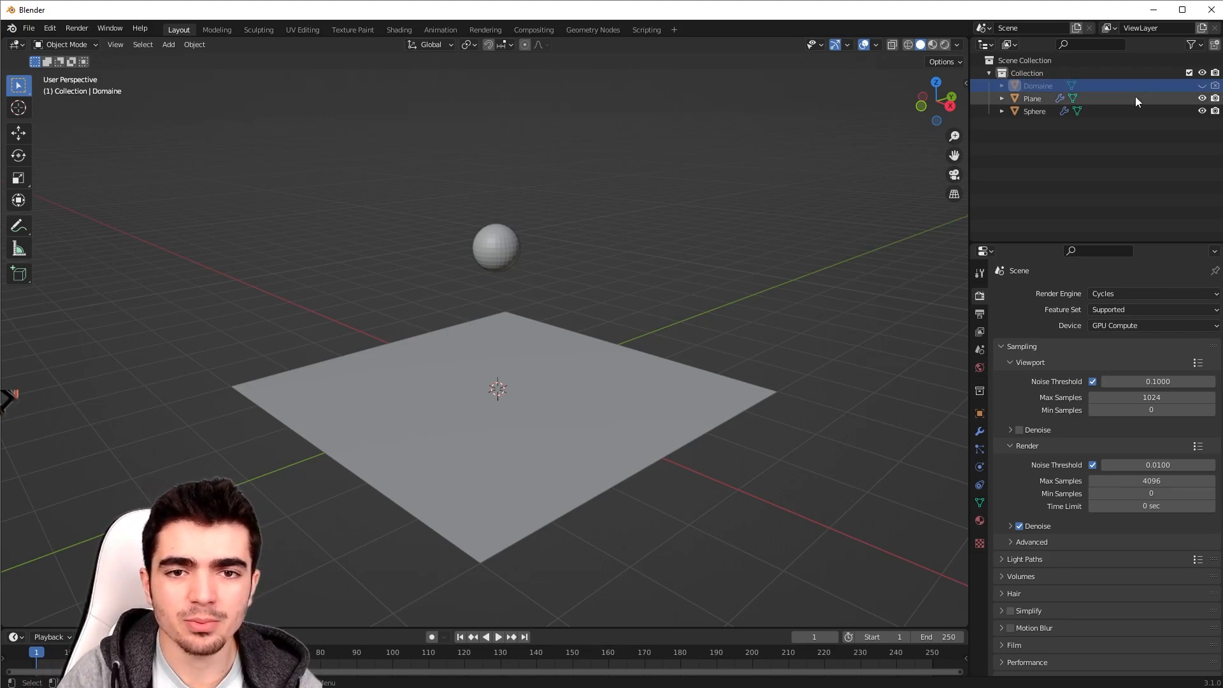
left_click(1029, 100)
left_click(1034, 110)
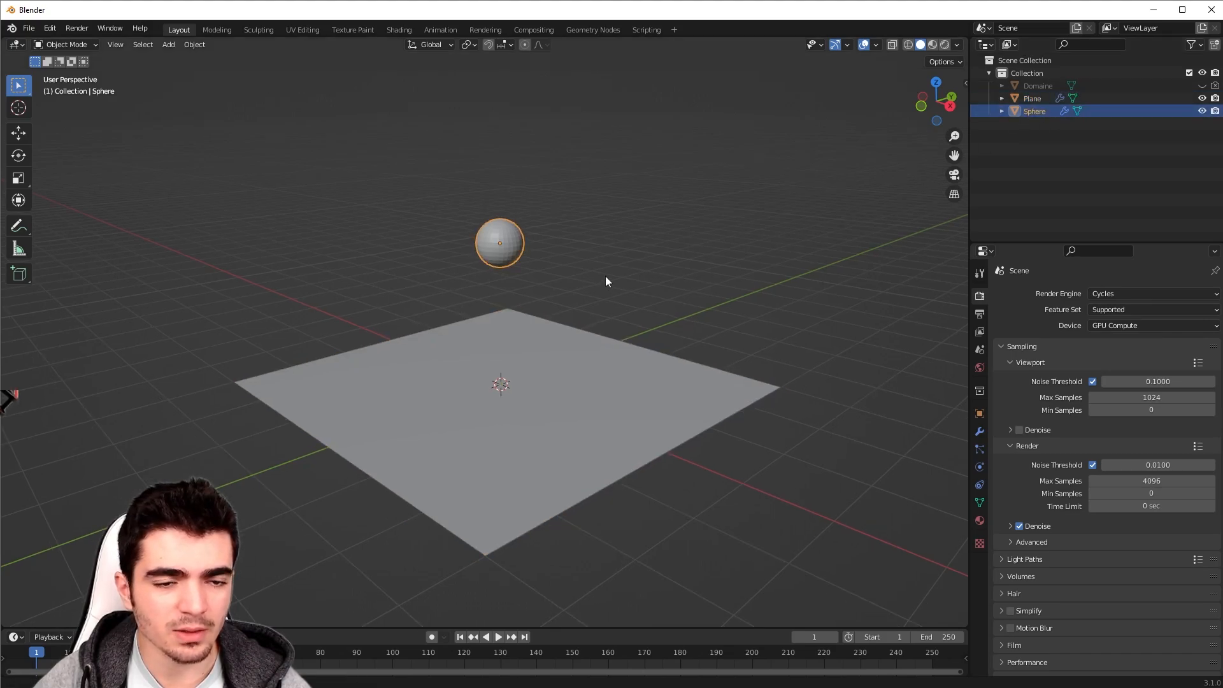
middle_click_drag(605, 281, 639, 267)
Step: Add Fluid physics to the Domaine object, with type Domain and domain type Liquid
left_click(1029, 87)
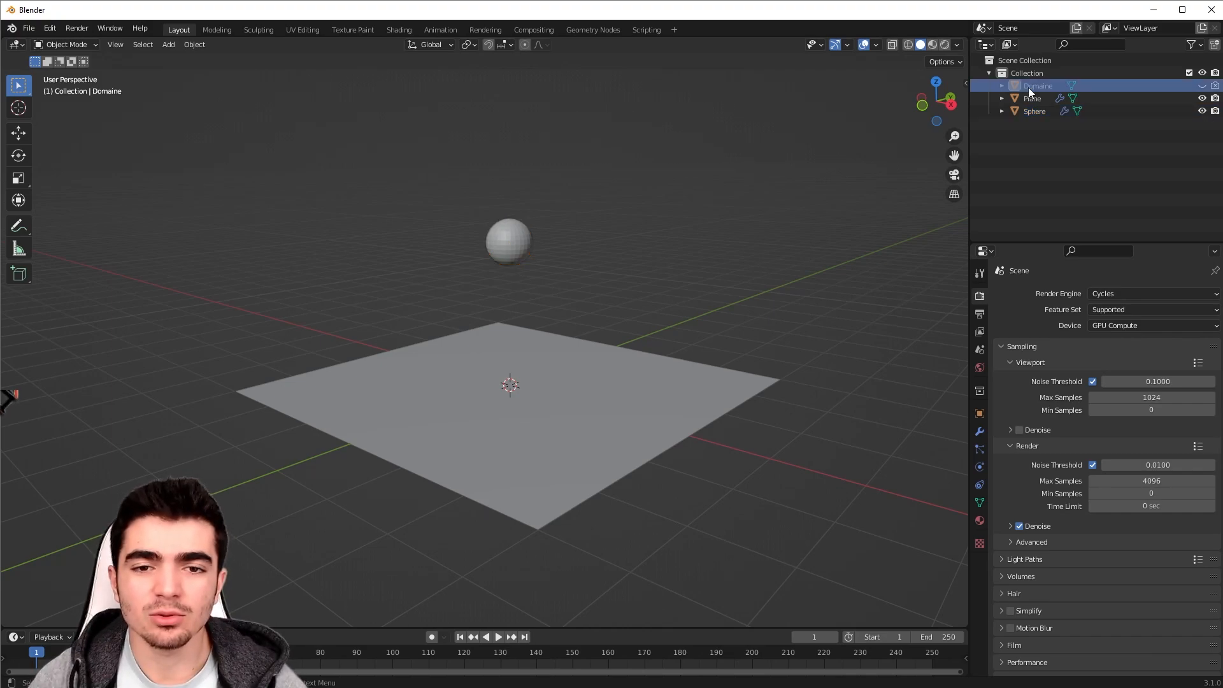
left_click(979, 465)
left_click(980, 447)
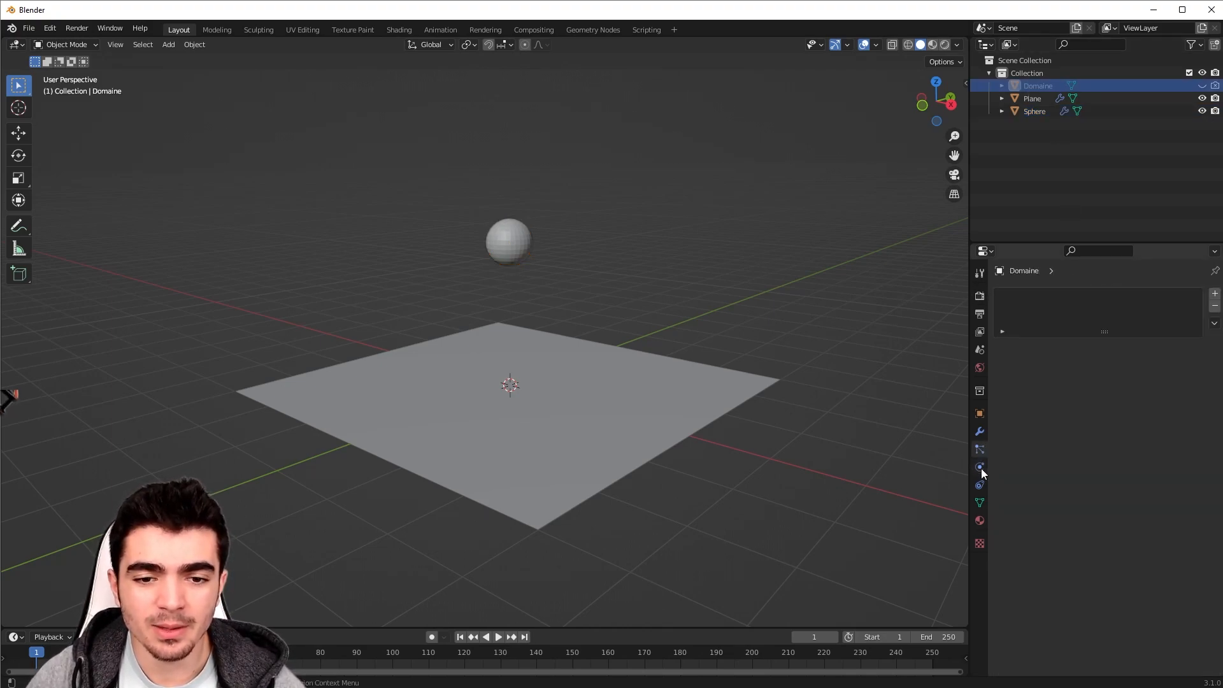
left_click(981, 470)
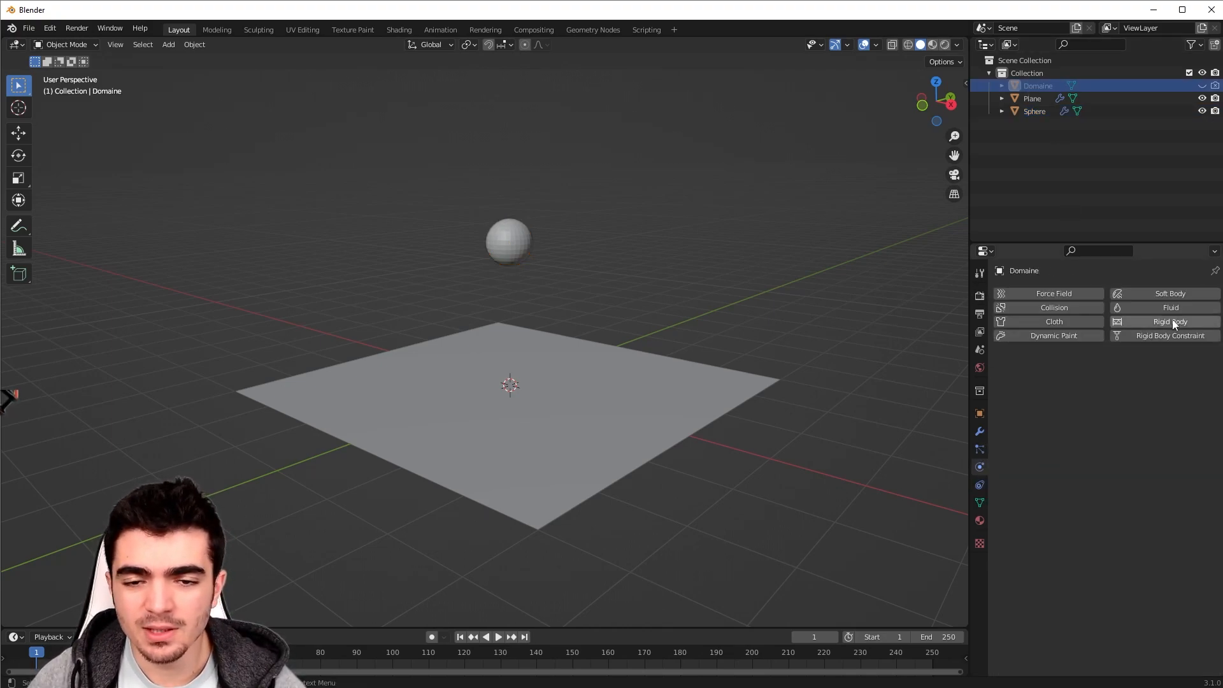
left_click(1160, 308)
left_click(1115, 375)
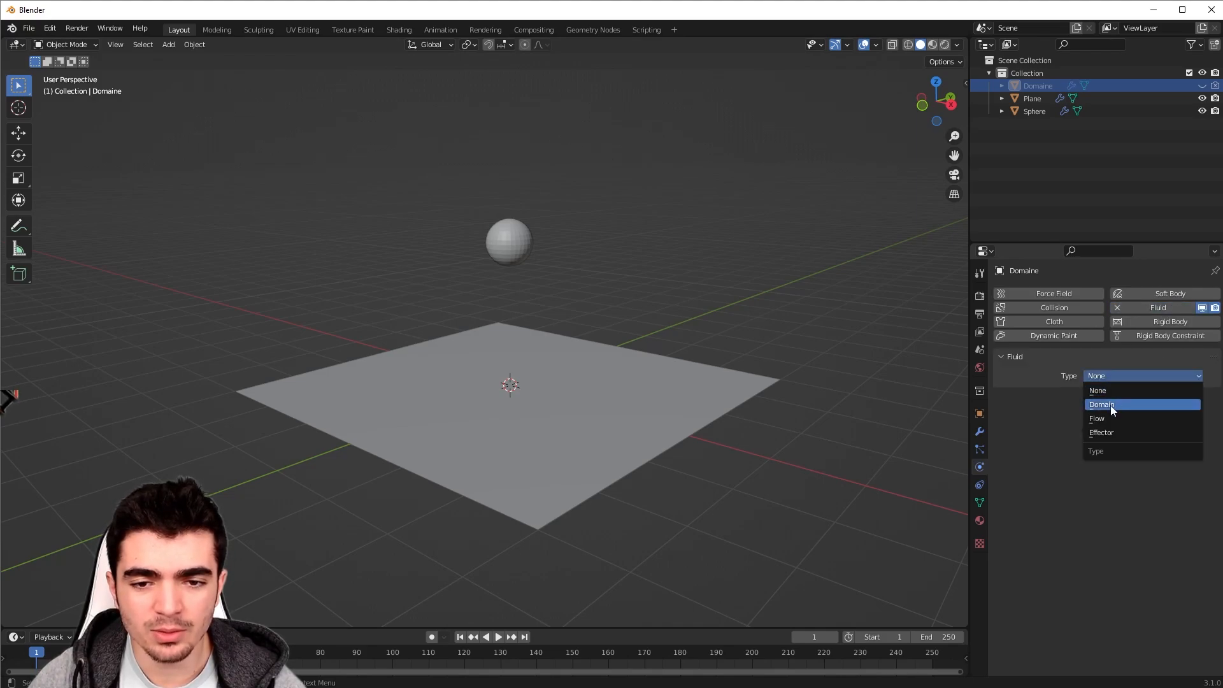
left_click(1108, 407)
scroll(1108, 411, "down", 1)
left_click(1114, 390)
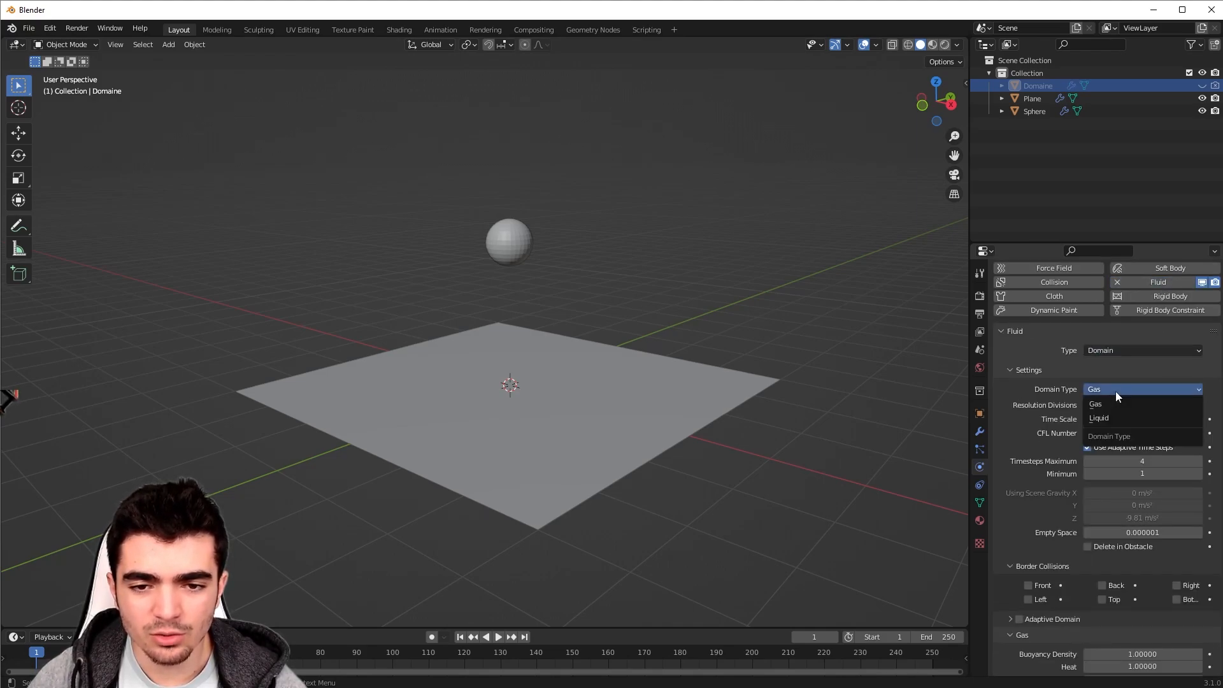
left_click(1105, 417)
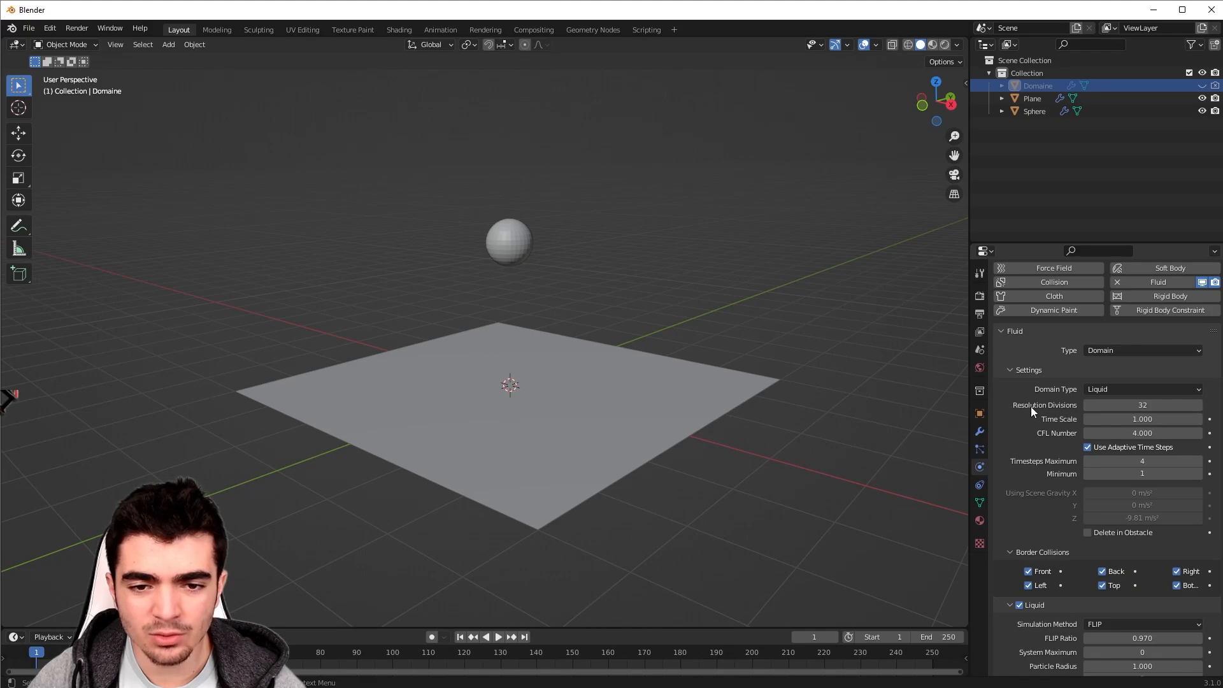
Step: Set the fluid domain's Resolution Divisions to 128
left_click(1132, 405)
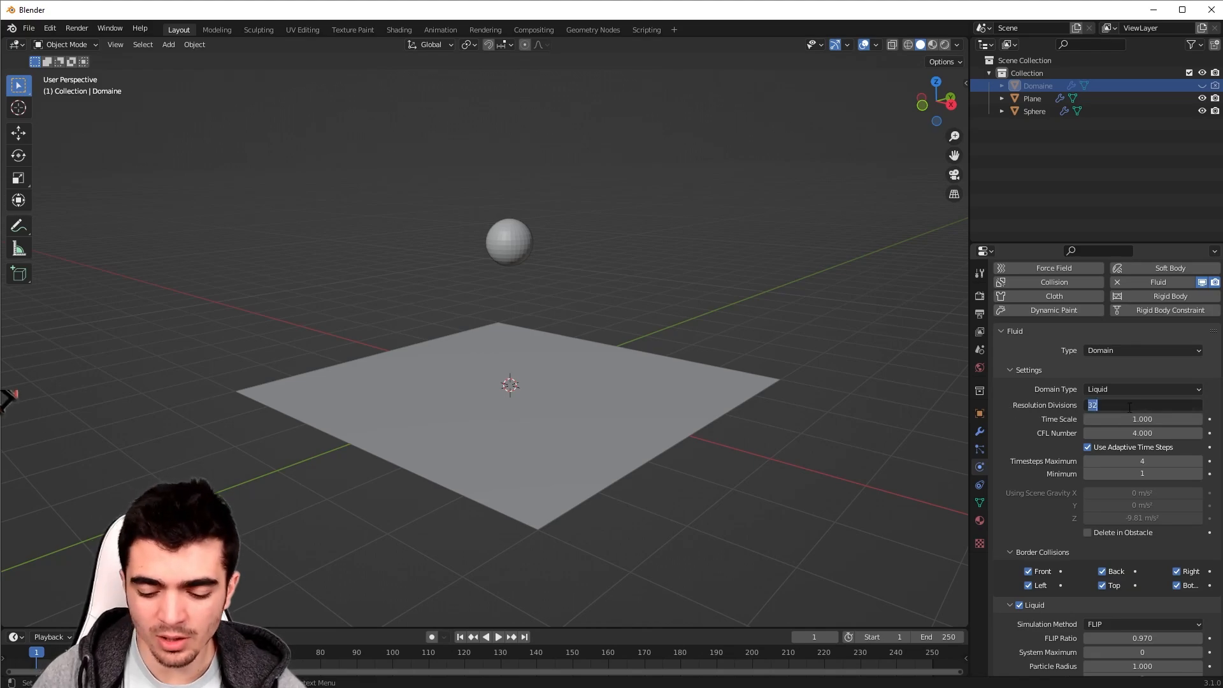
type("128")
key("Return")
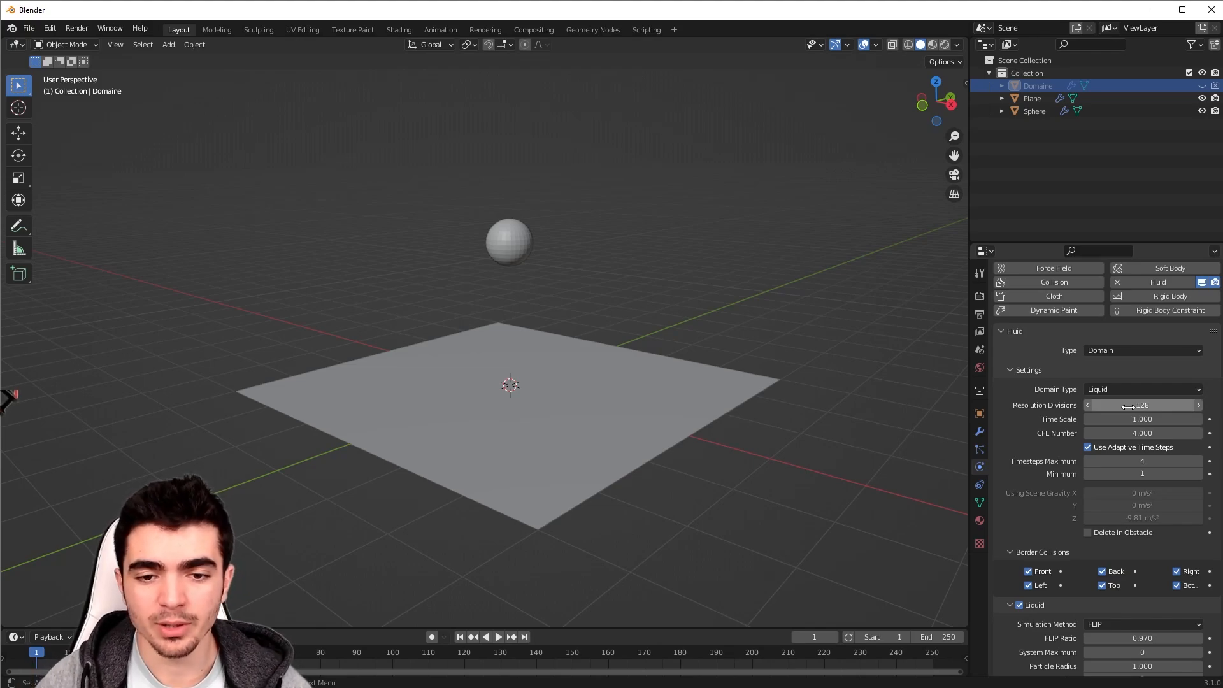
Step: Set the liquid's Simulation Method to APIC and its Sampling to 5
scroll(1027, 448, "down", 8)
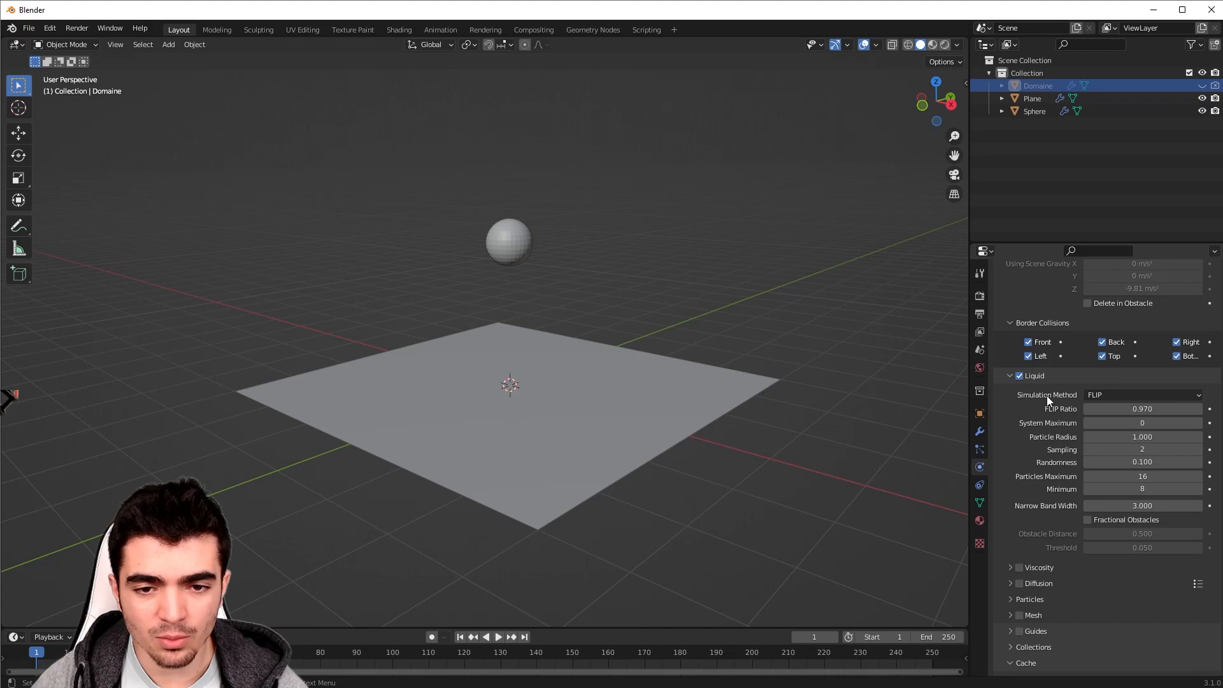
left_click(1101, 395)
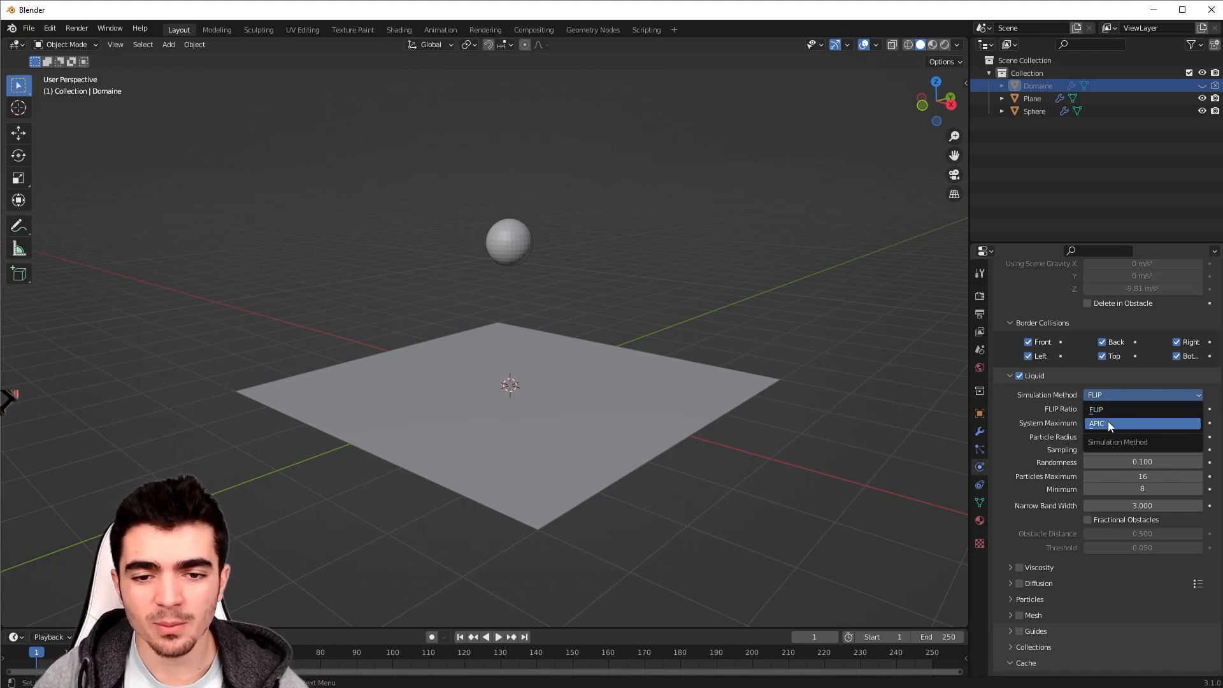
left_click(1106, 422)
scroll(1068, 406, "down", 1)
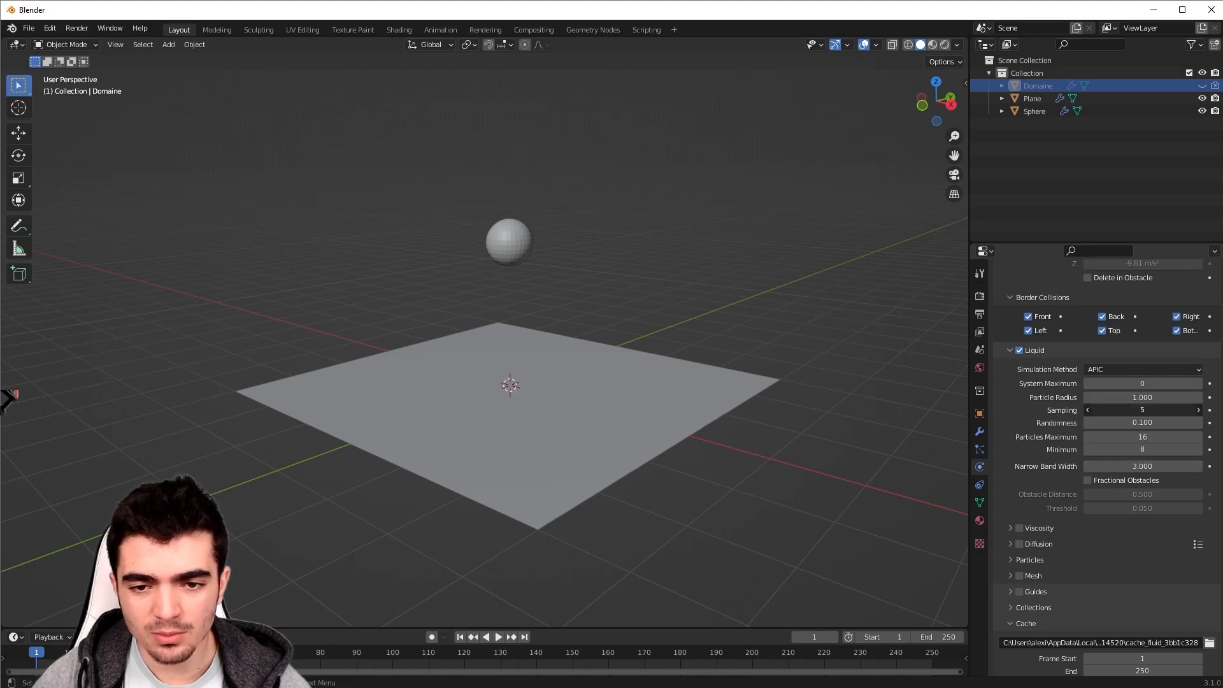
Step: Set the liquid's Narrow Band Width to 10
scroll(1072, 414, "down", 1)
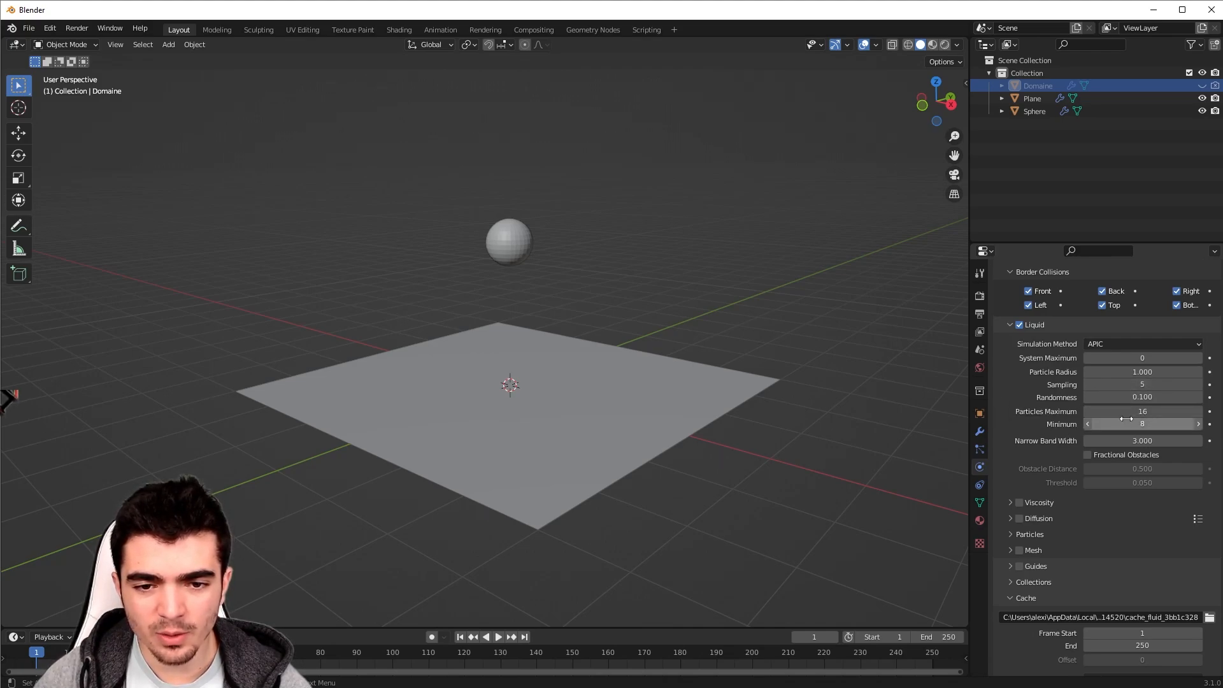
scroll(1125, 419, "down", 1)
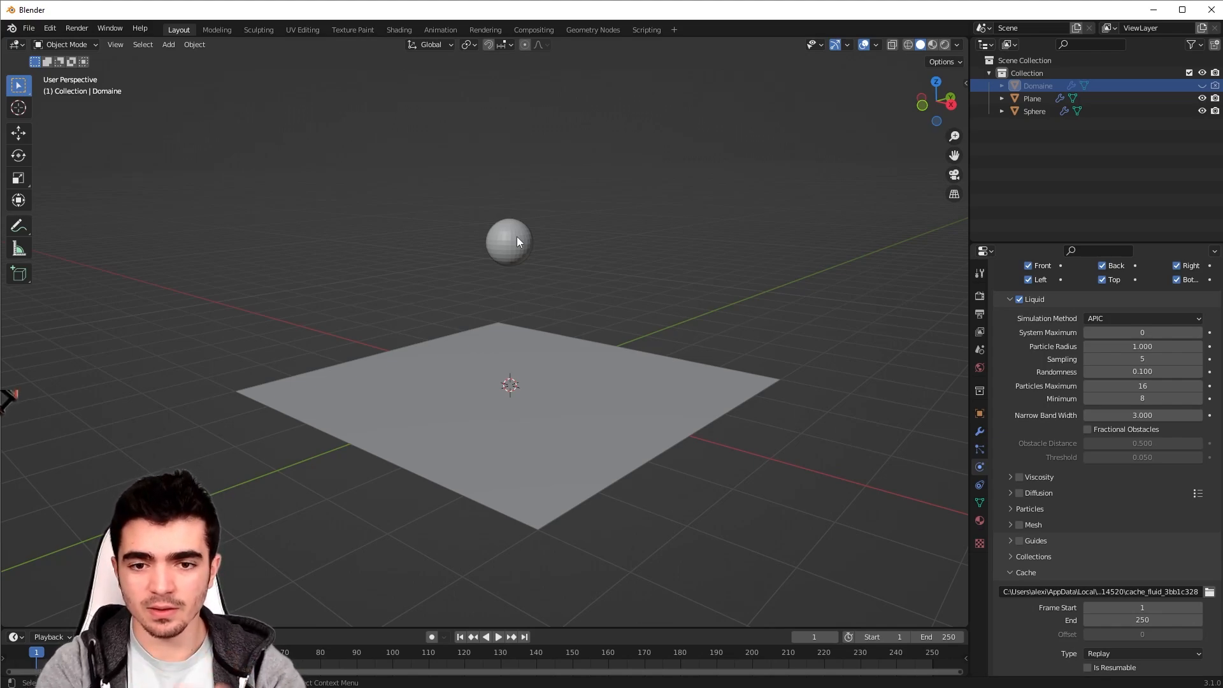
scroll(1079, 457, "up", 1)
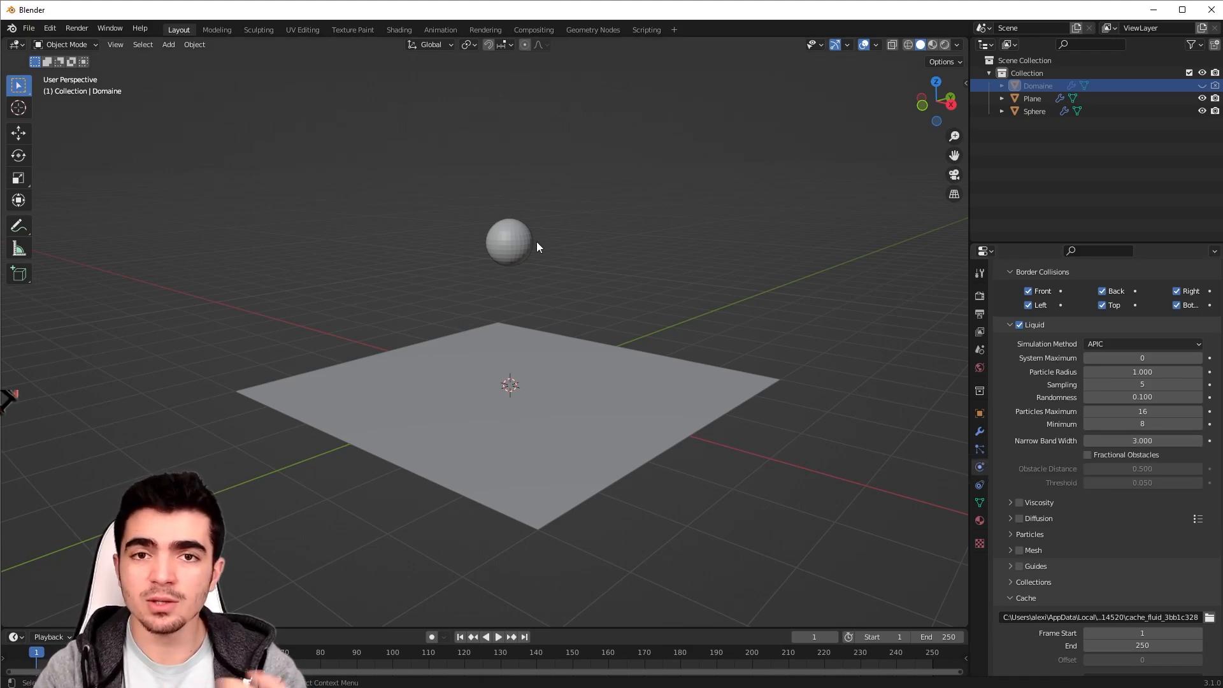
left_click(1108, 439)
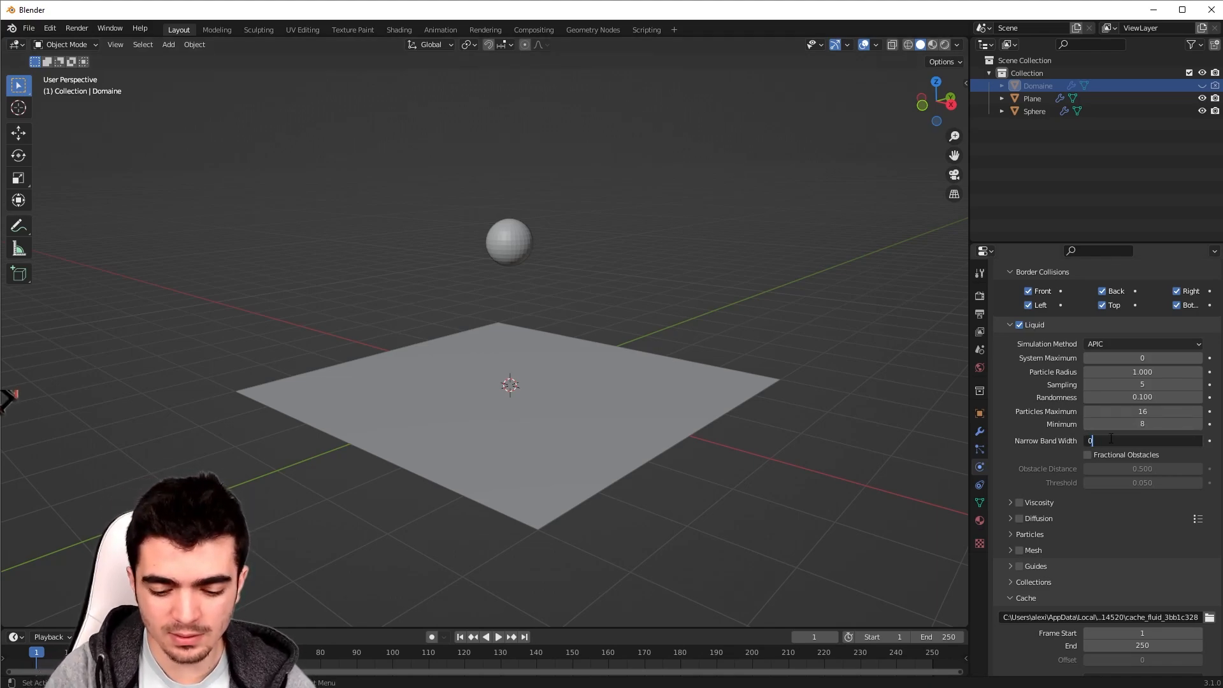
type("10")
key("Return")
Step: Enable Diffusion for the liquid, with Exponent 1 and Base 0.5
scroll(1091, 429, "down", 3)
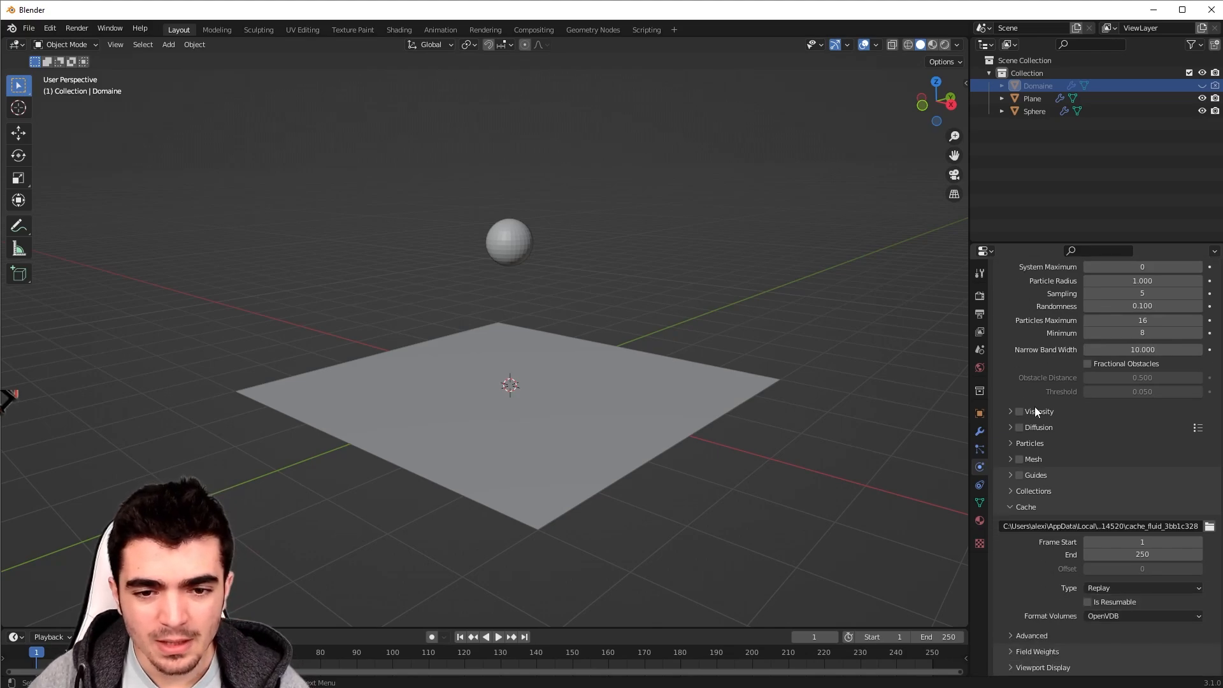
left_click(1039, 426)
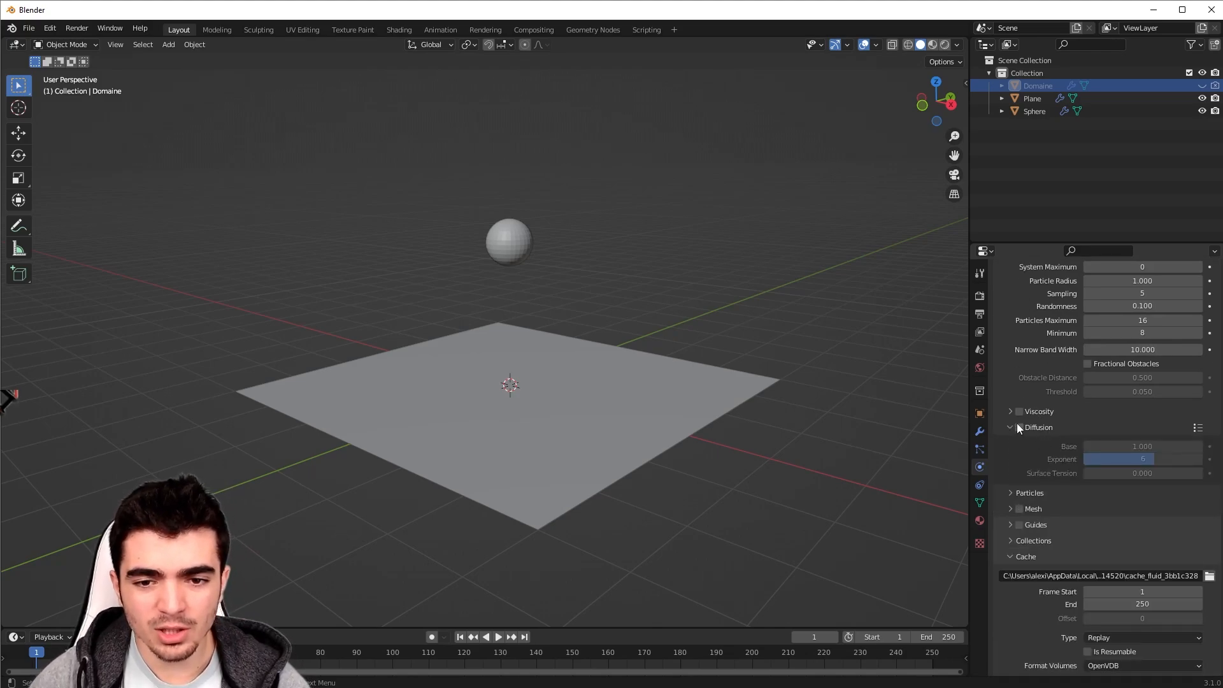
left_click(1019, 427)
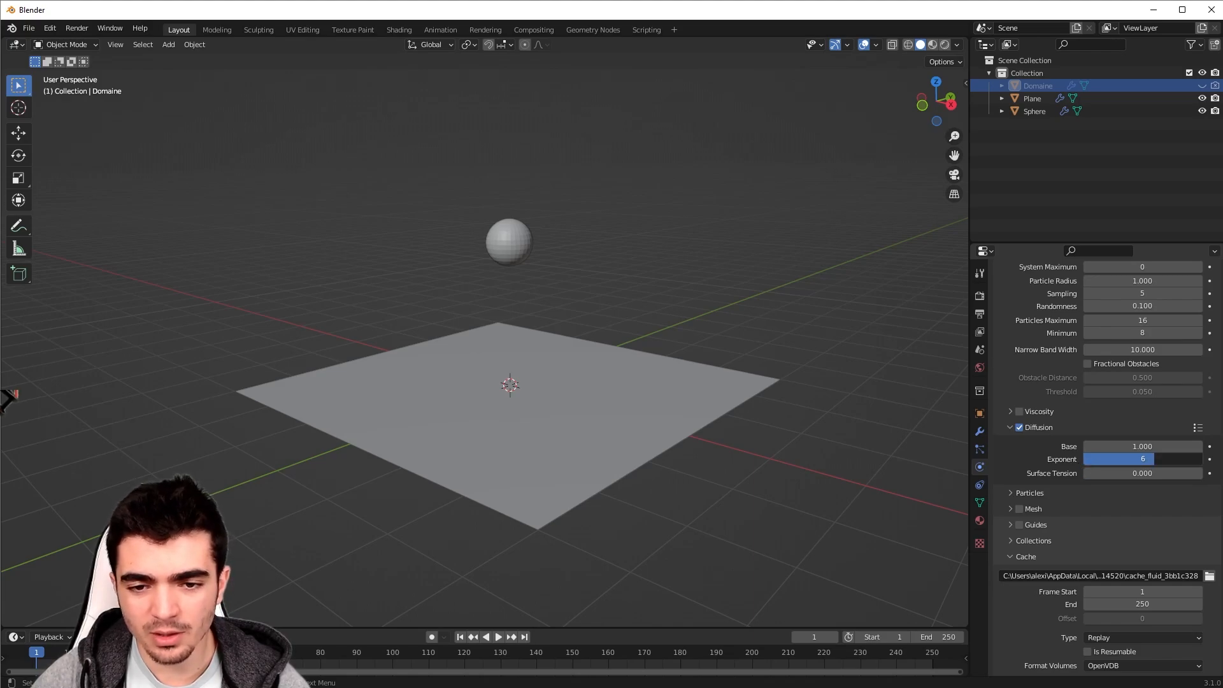
left_click_drag(1143, 459, 1094, 459)
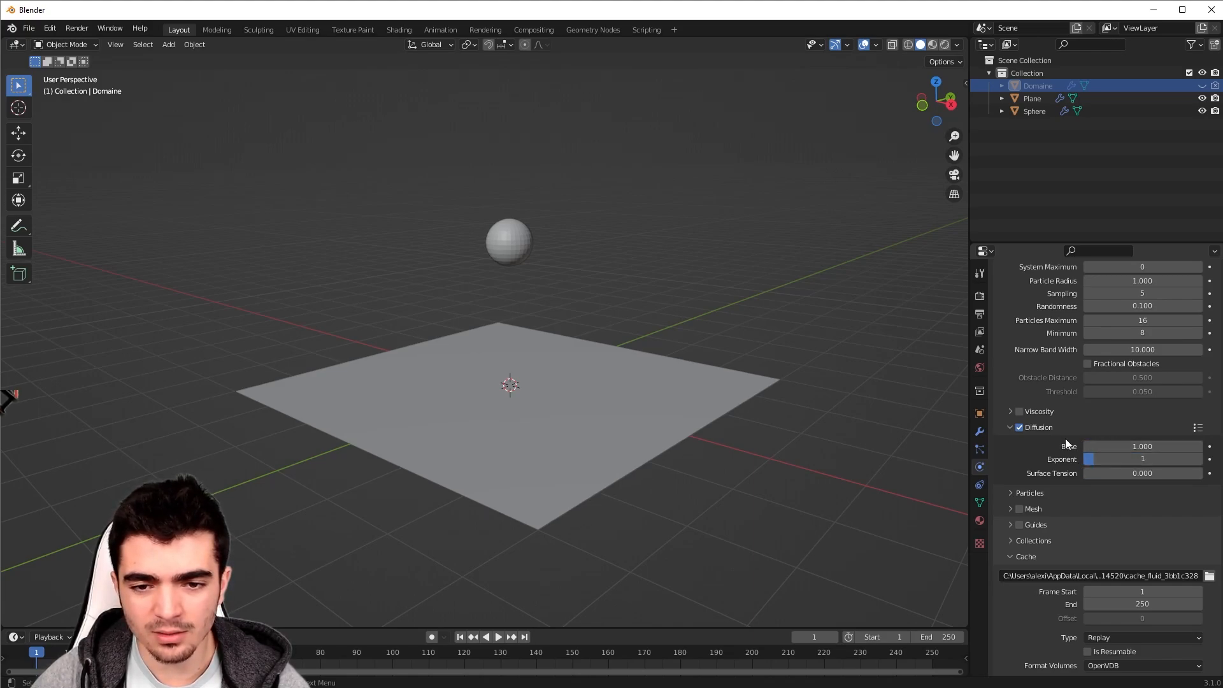
left_click(1118, 446)
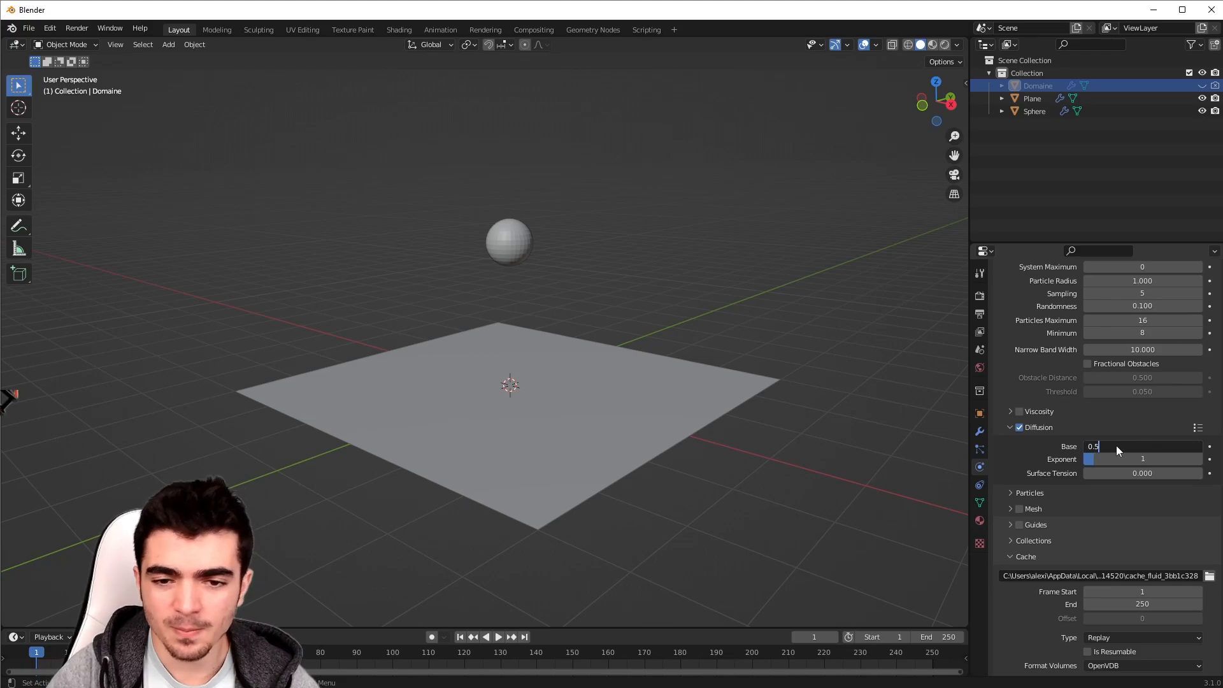
type("0.5")
key("Return")
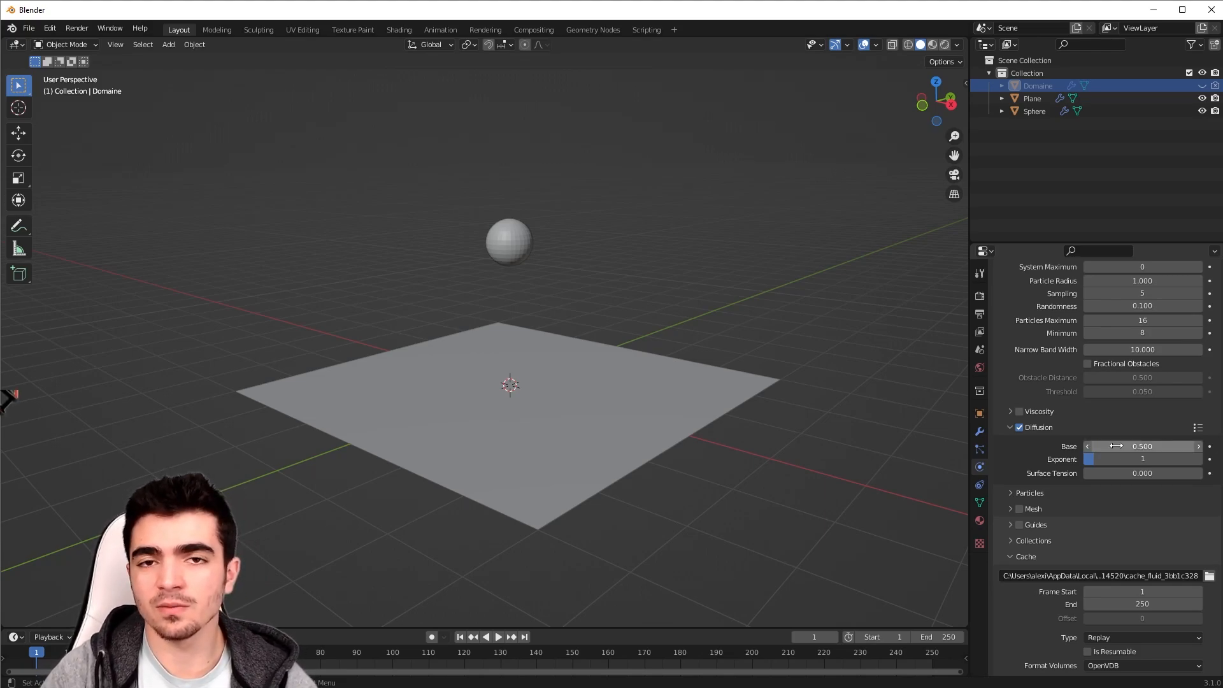
left_click(1036, 493)
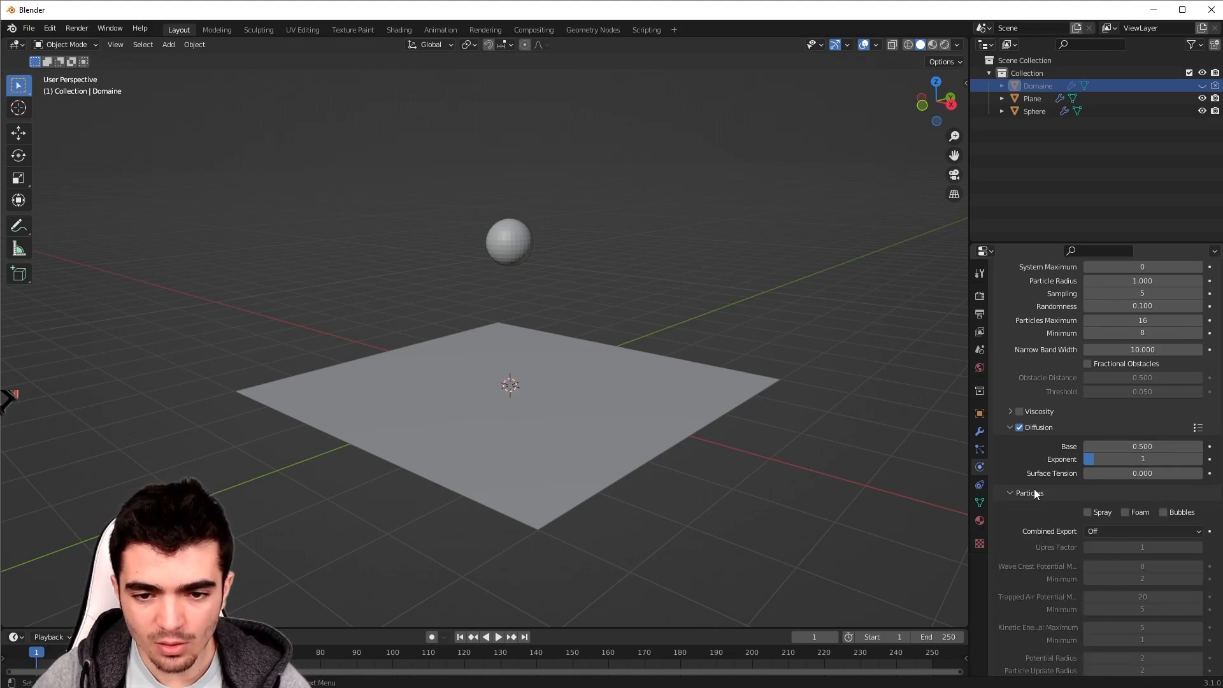
left_click(1036, 493)
scroll(1035, 493, "down", 2)
left_click(1031, 462)
left_click(1031, 460)
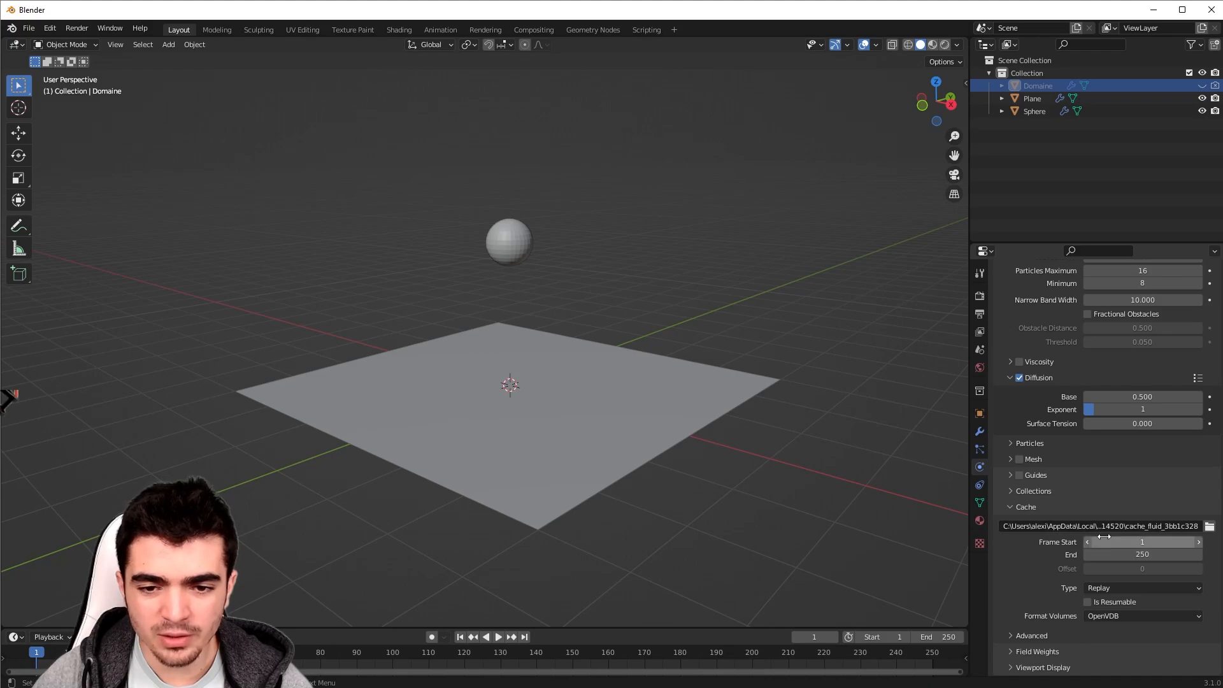
Step: Create a folder named Cache02 inside the recent Sable folder and use it as the fluid cache directory
left_click(1213, 527)
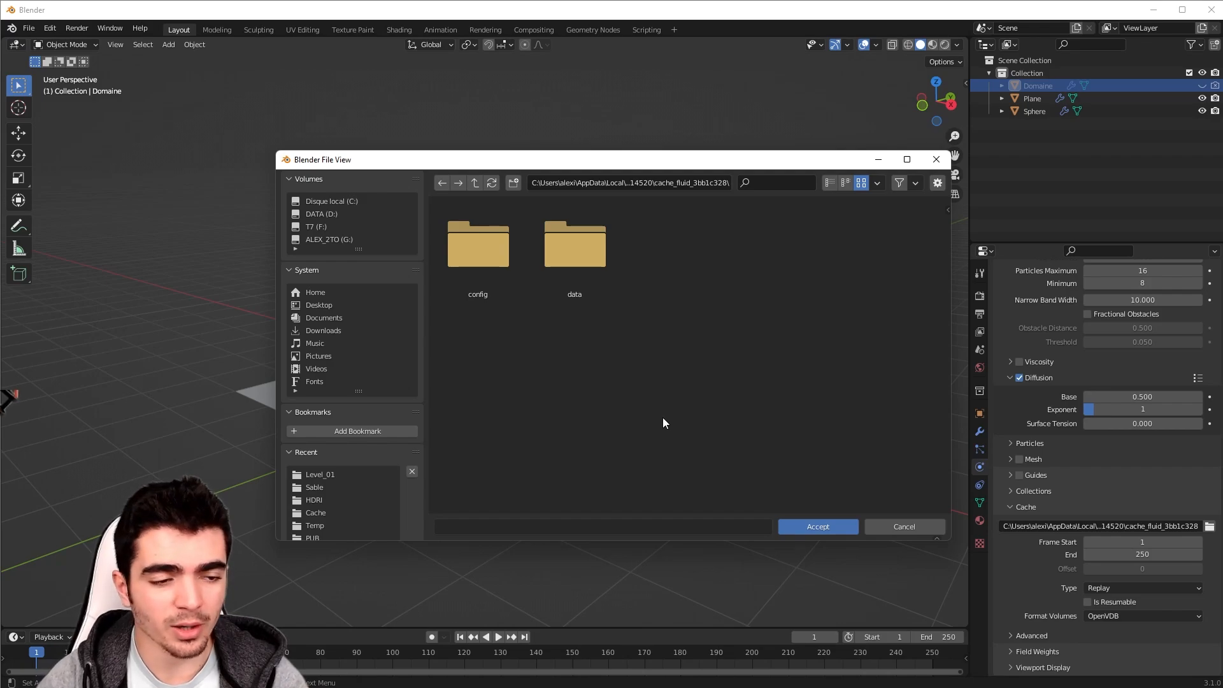
left_click(308, 487)
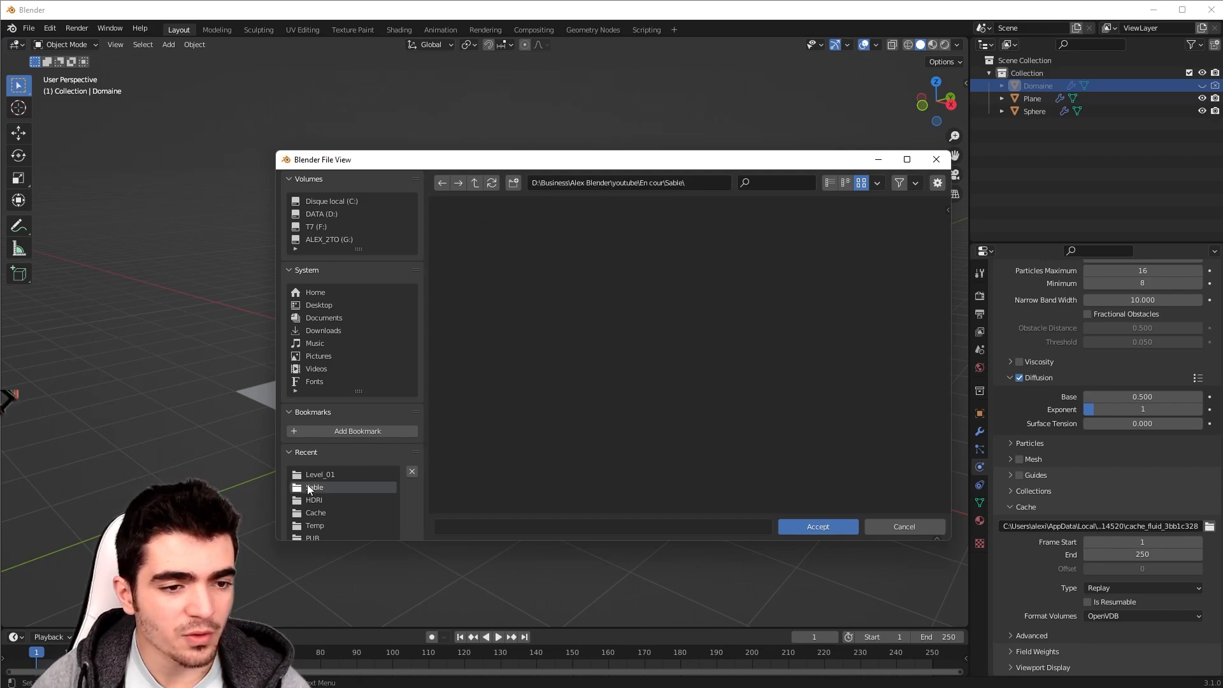
right_click(740, 334)
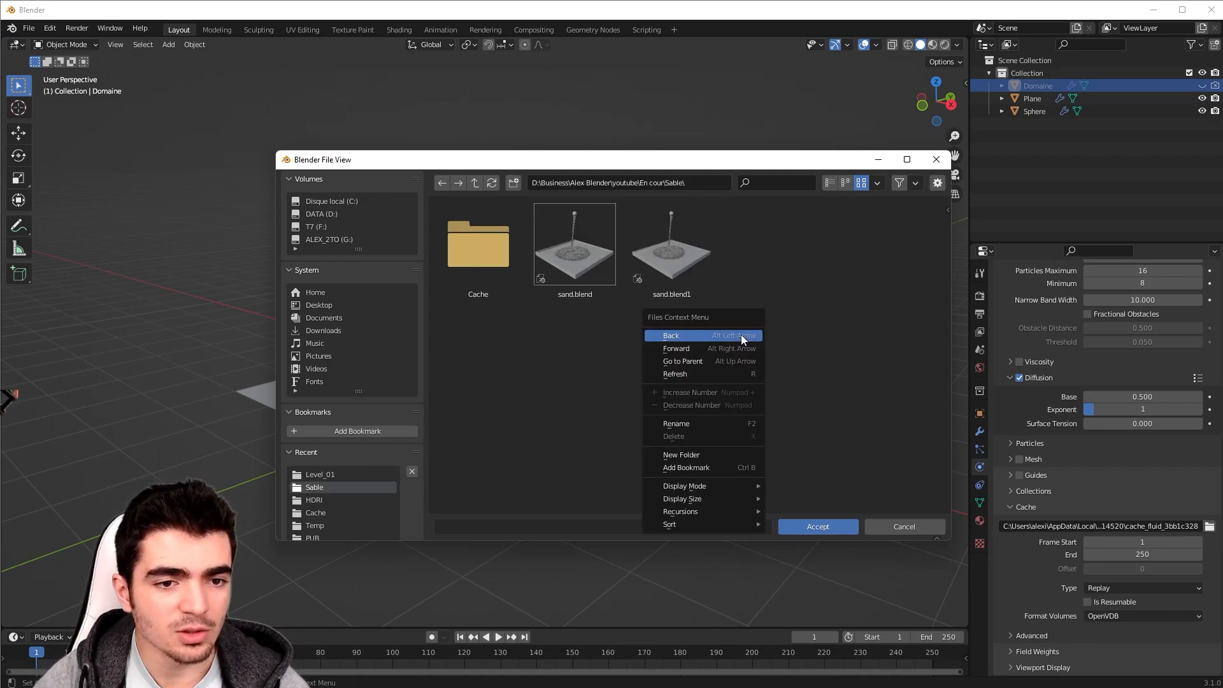
right_click(724, 342)
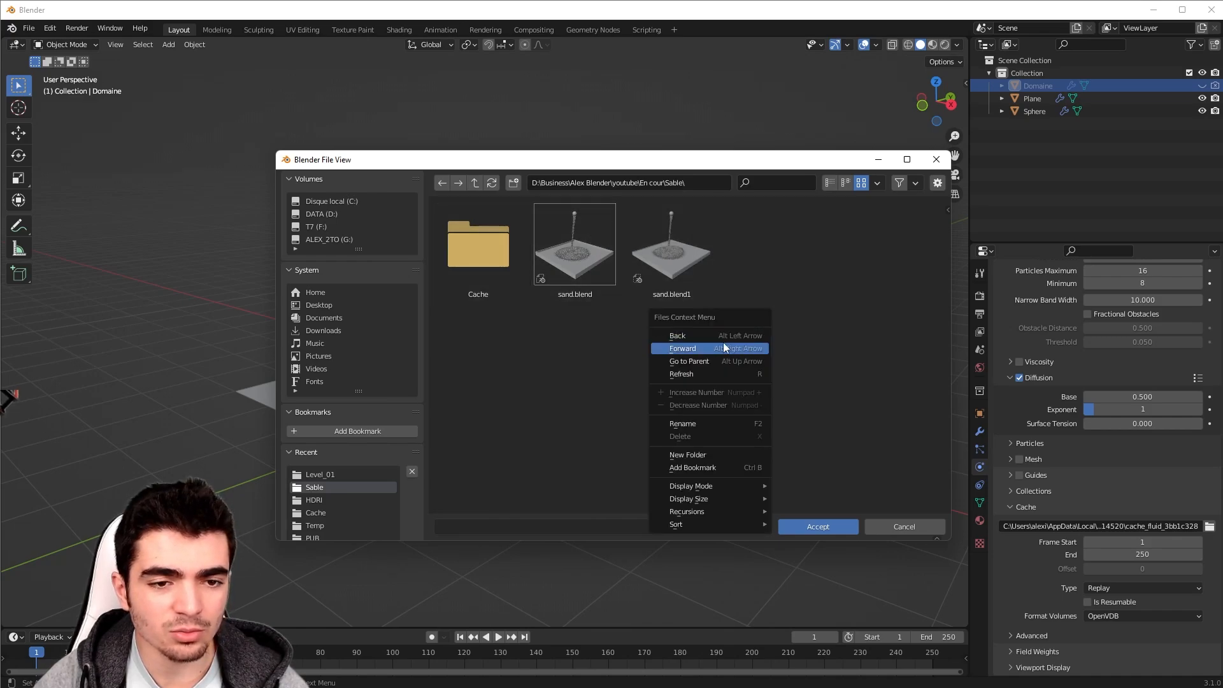
left_click(687, 459)
type("Cache")
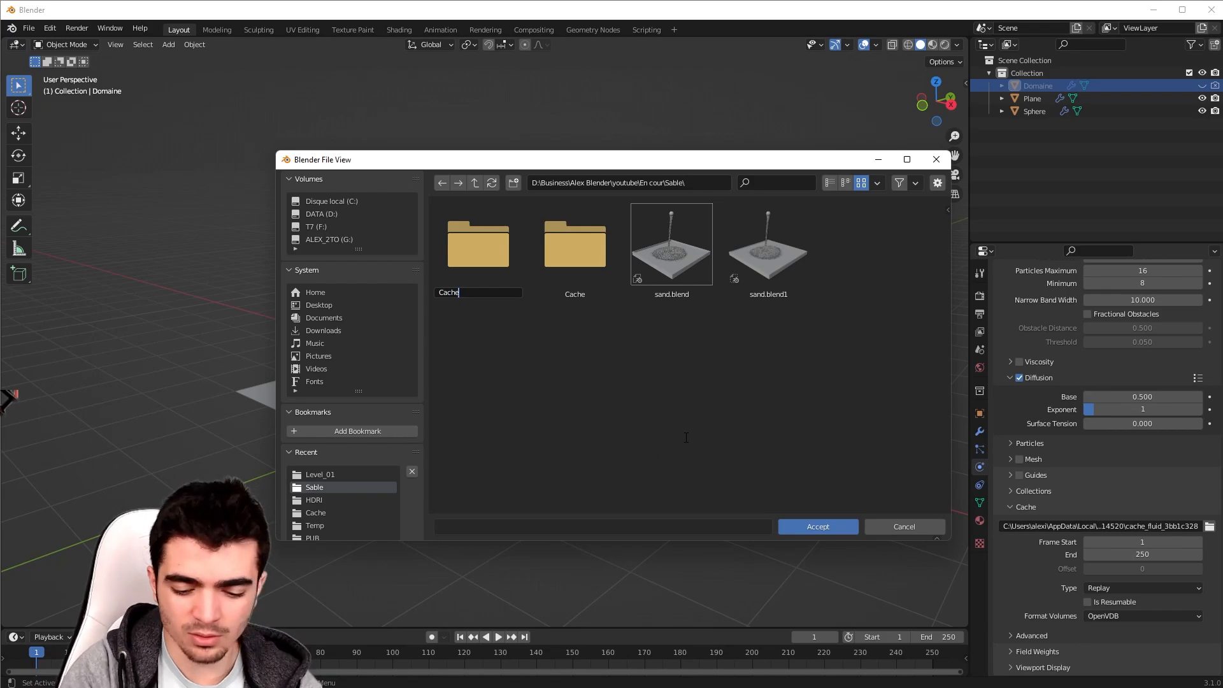
type("02")
key("Return")
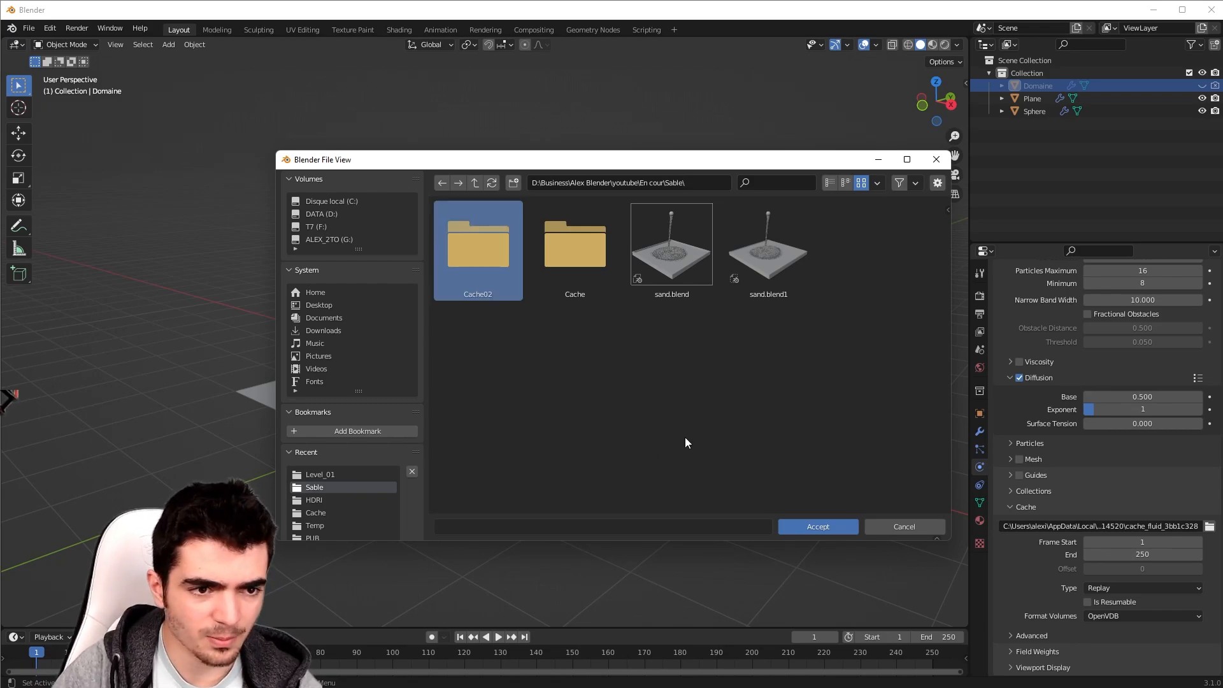
double_click(479, 260)
left_click(814, 524)
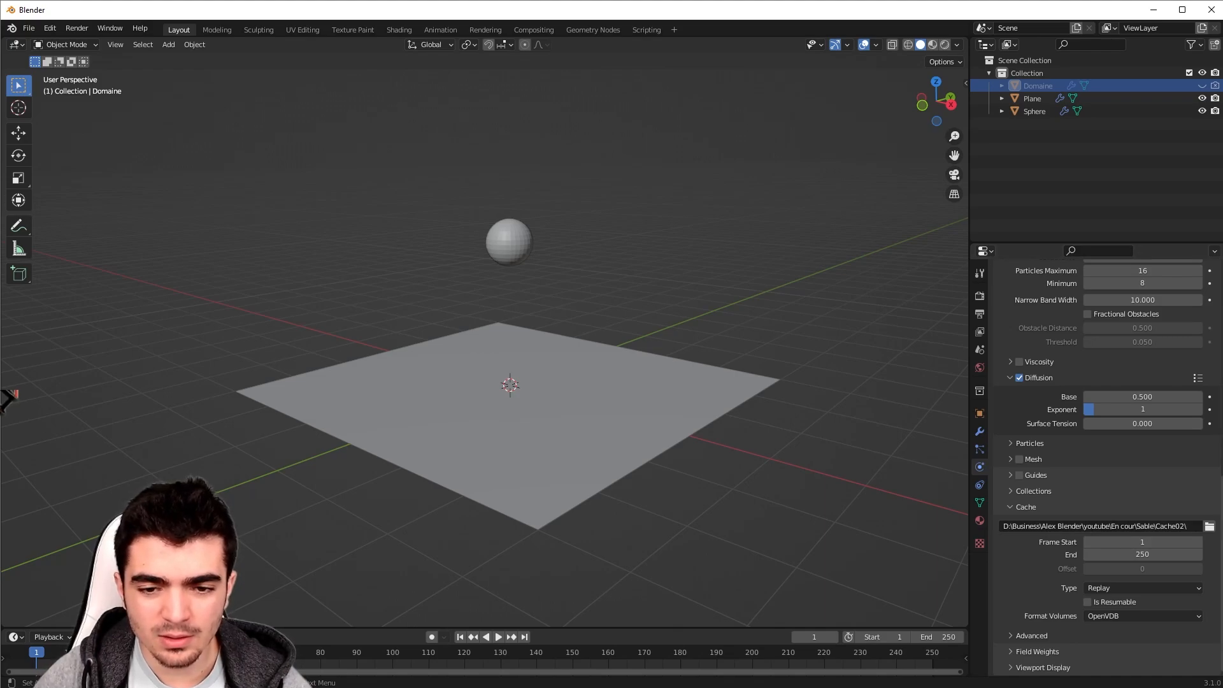
Step: Set the end frame of the domain's fluid cache to 100
left_click(1135, 553)
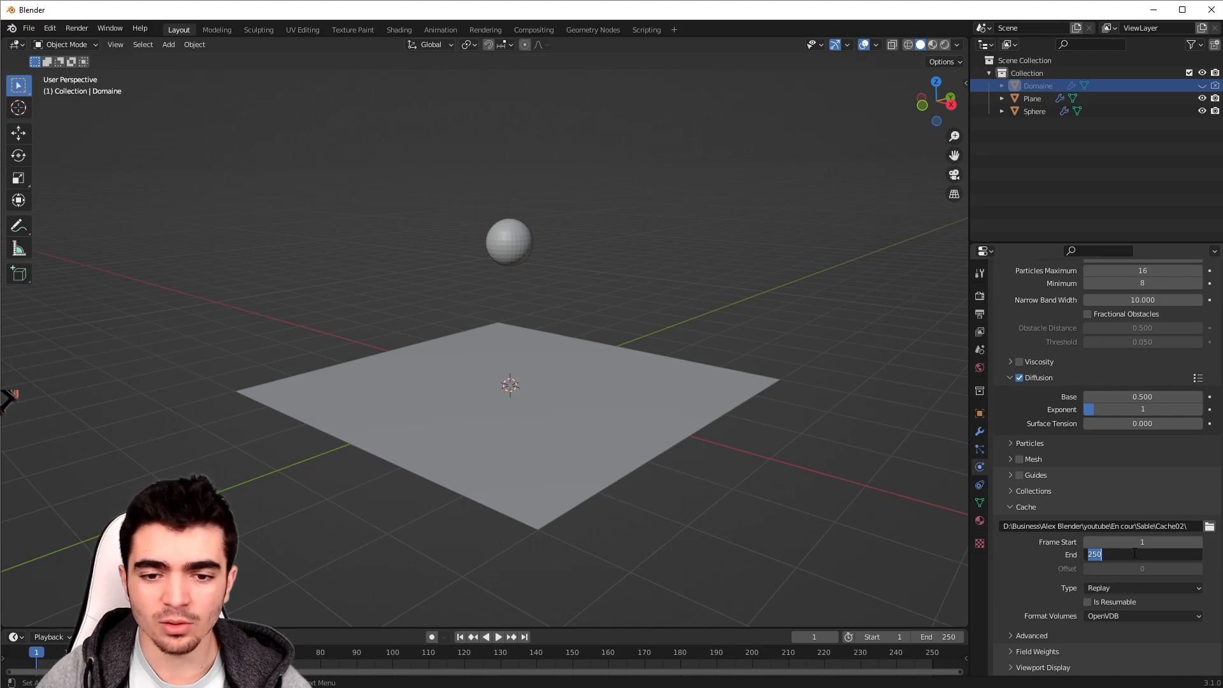
type("100")
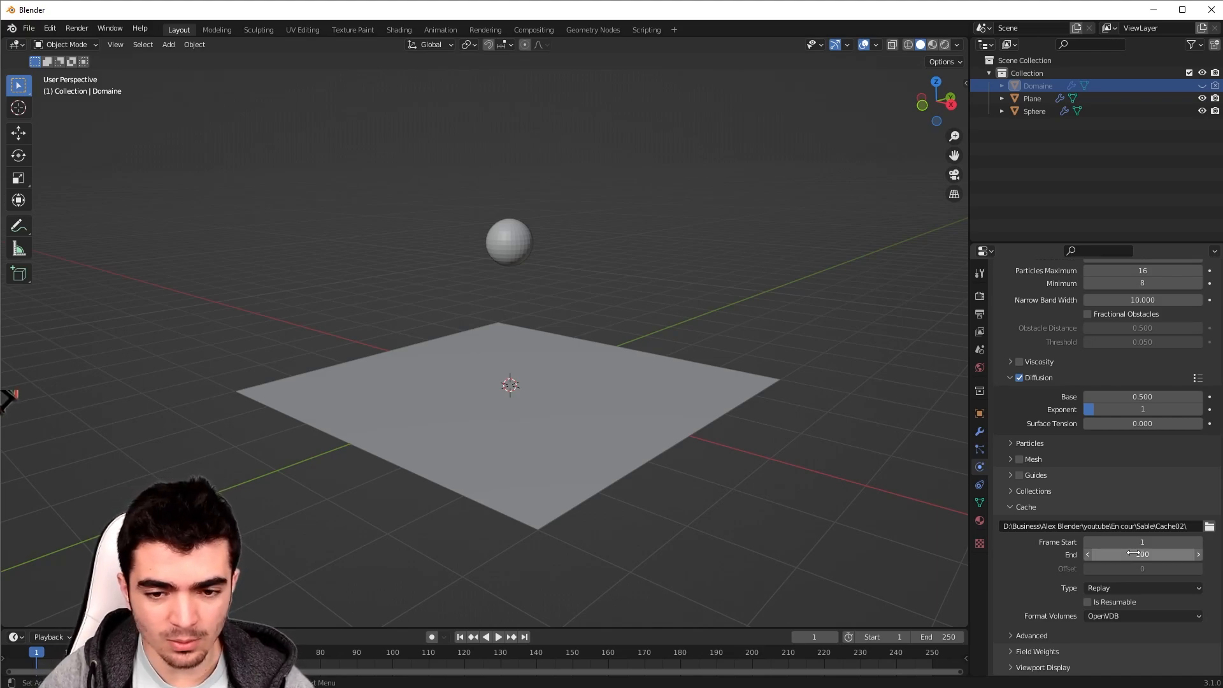
key("Return")
Step: Enlarge the timeline area, set the scene's end frame to 100 and fit the frame range in view
left_click_drag(579, 627, 593, 536)
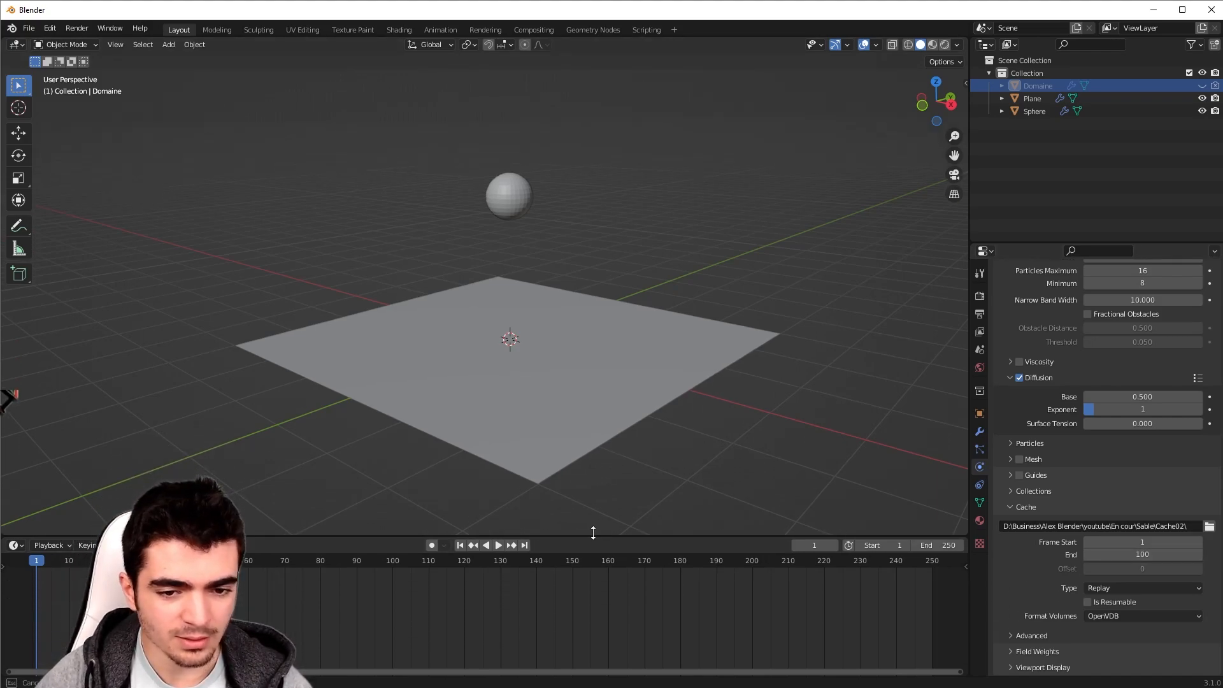
left_click(941, 545)
type("100")
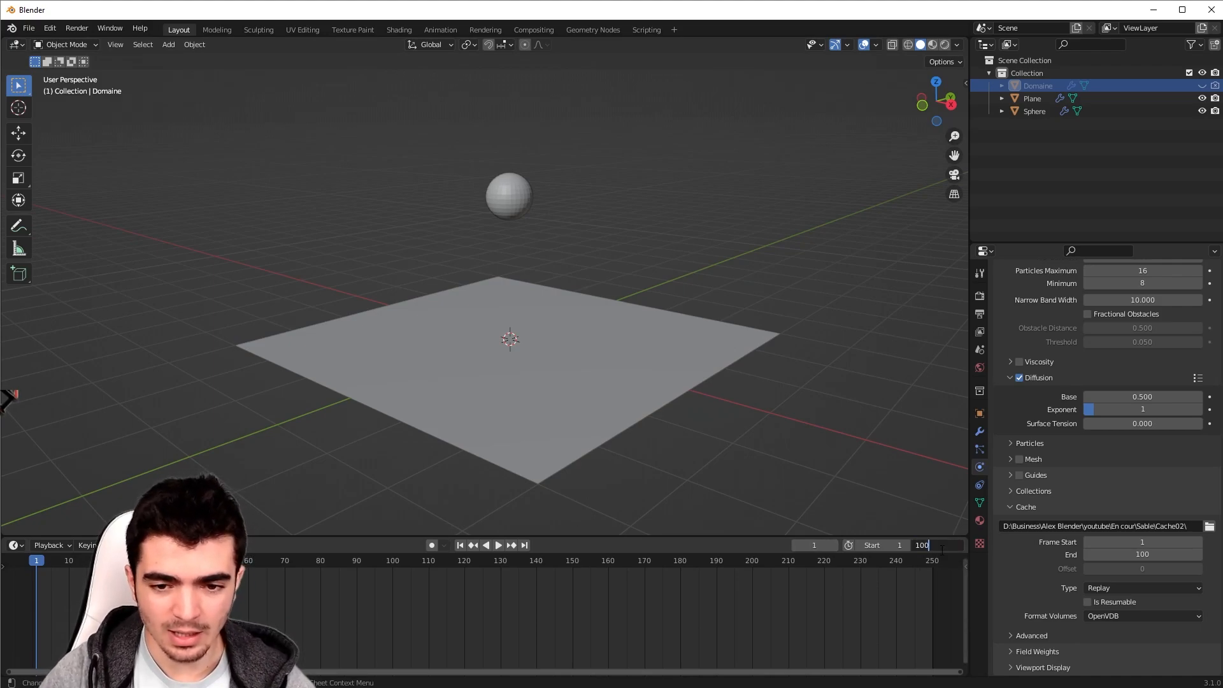
key("Return")
key("Home")
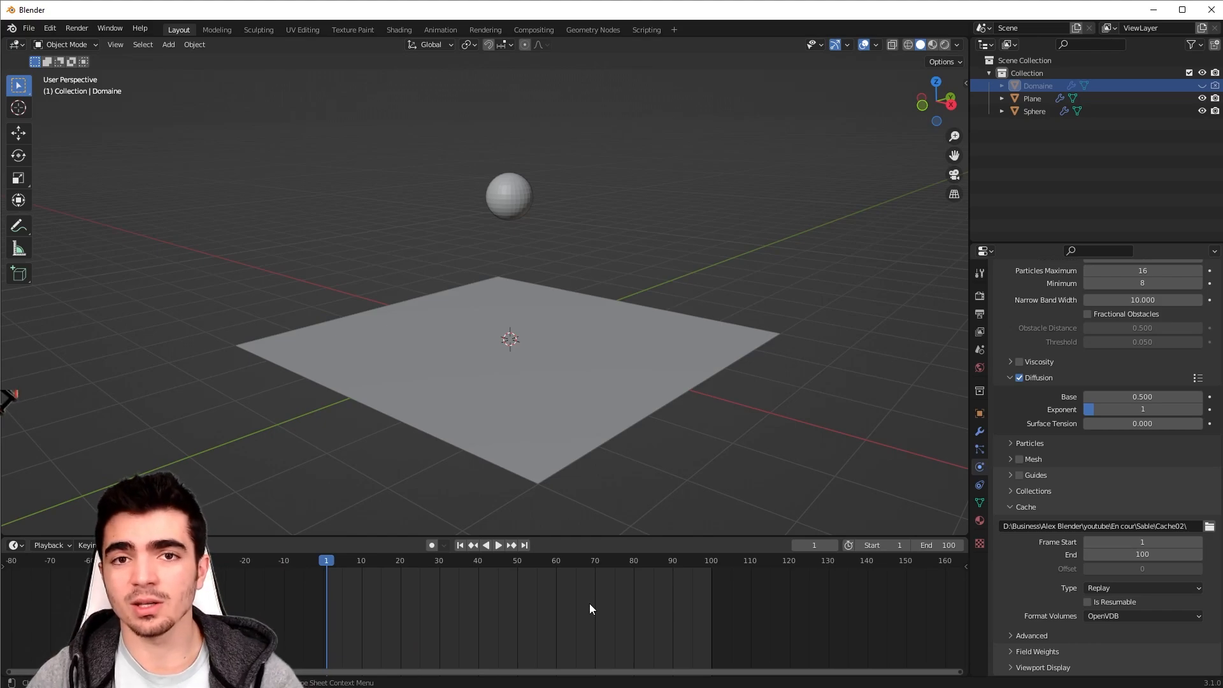
middle_click_drag(603, 609, 598, 614)
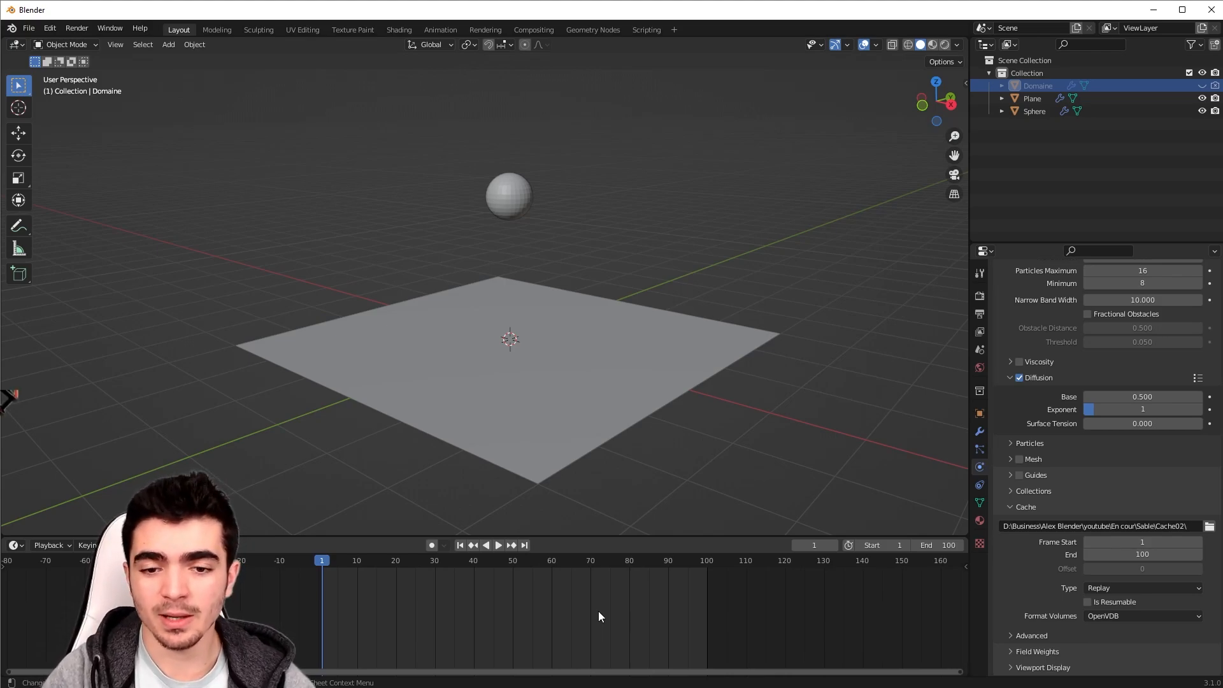
Step: Review the frame rate options in the scene's output settings
scroll(1095, 445, "up", 10)
left_click(980, 314)
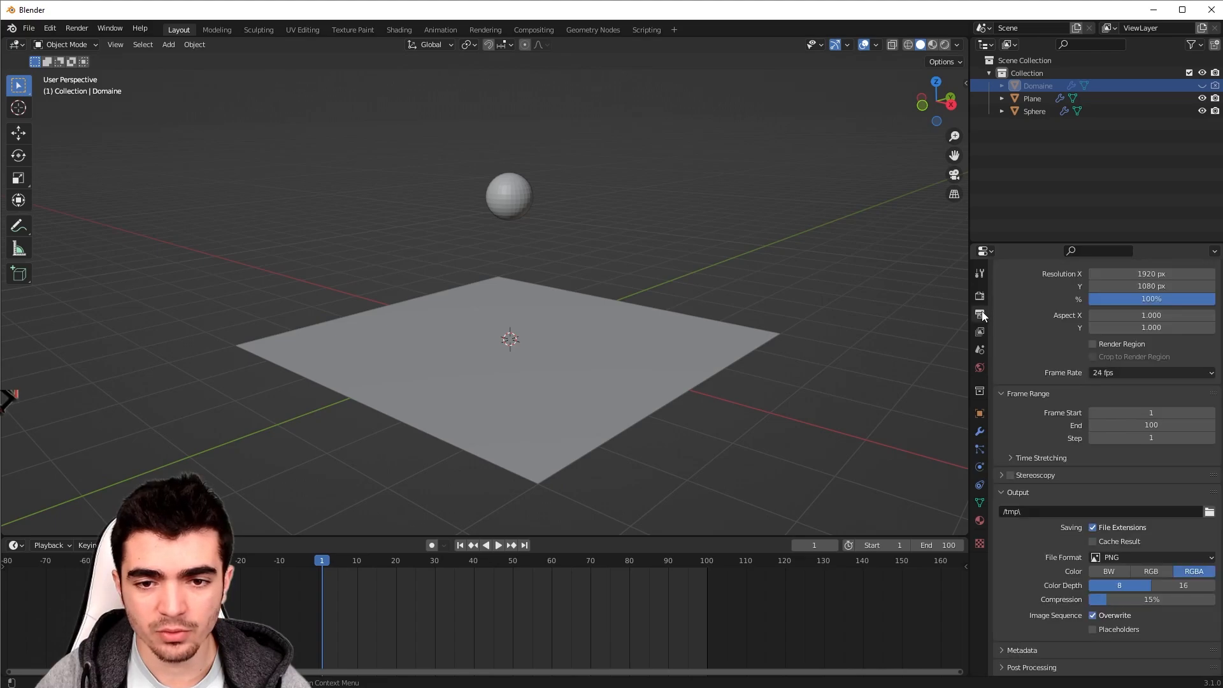
left_click(1114, 372)
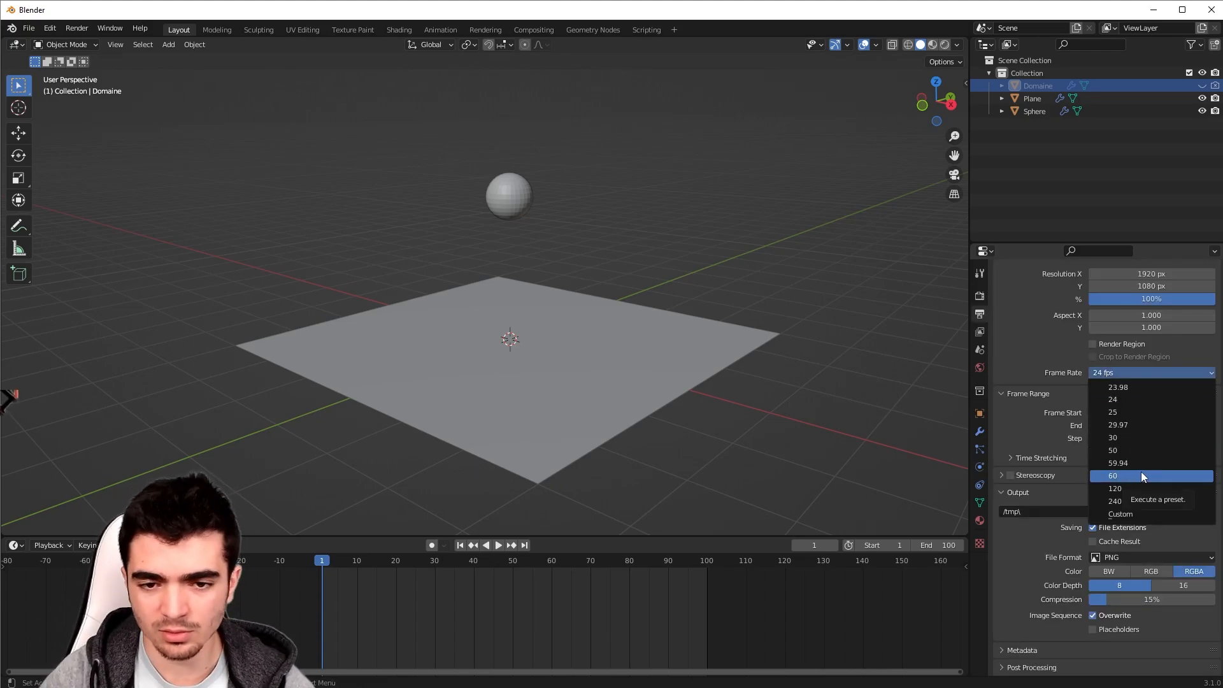
left_click(1112, 370)
left_click(980, 296)
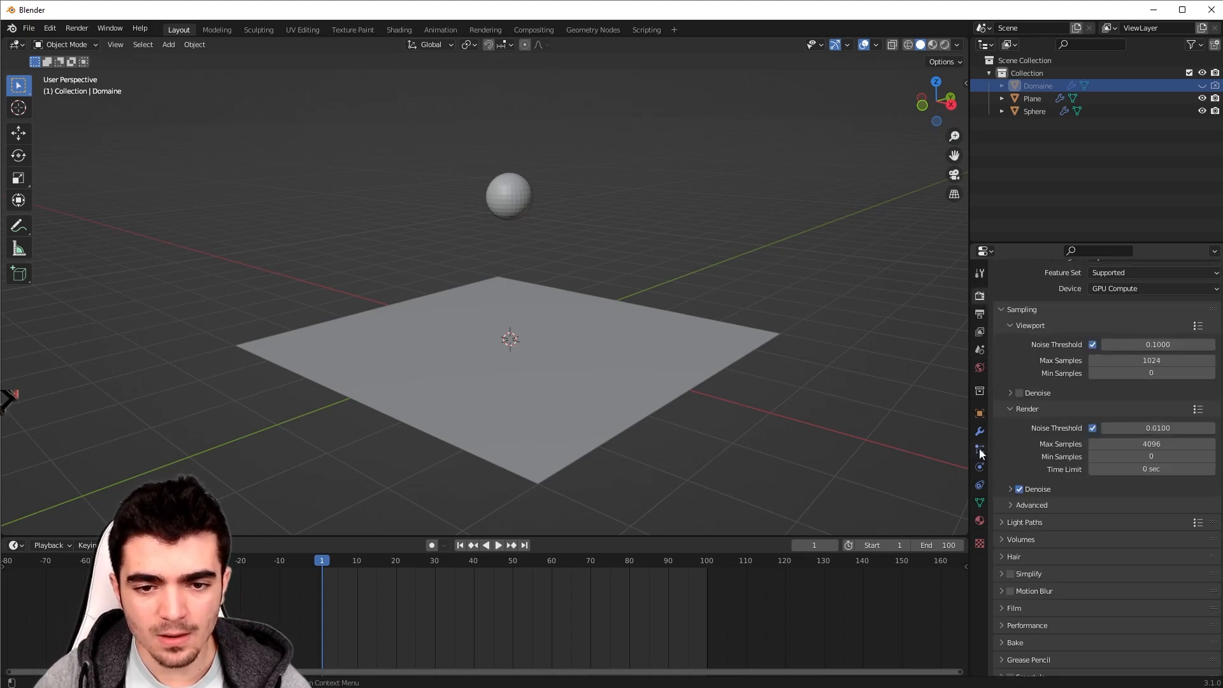
left_click(979, 449)
left_click(980, 433)
left_click(979, 449)
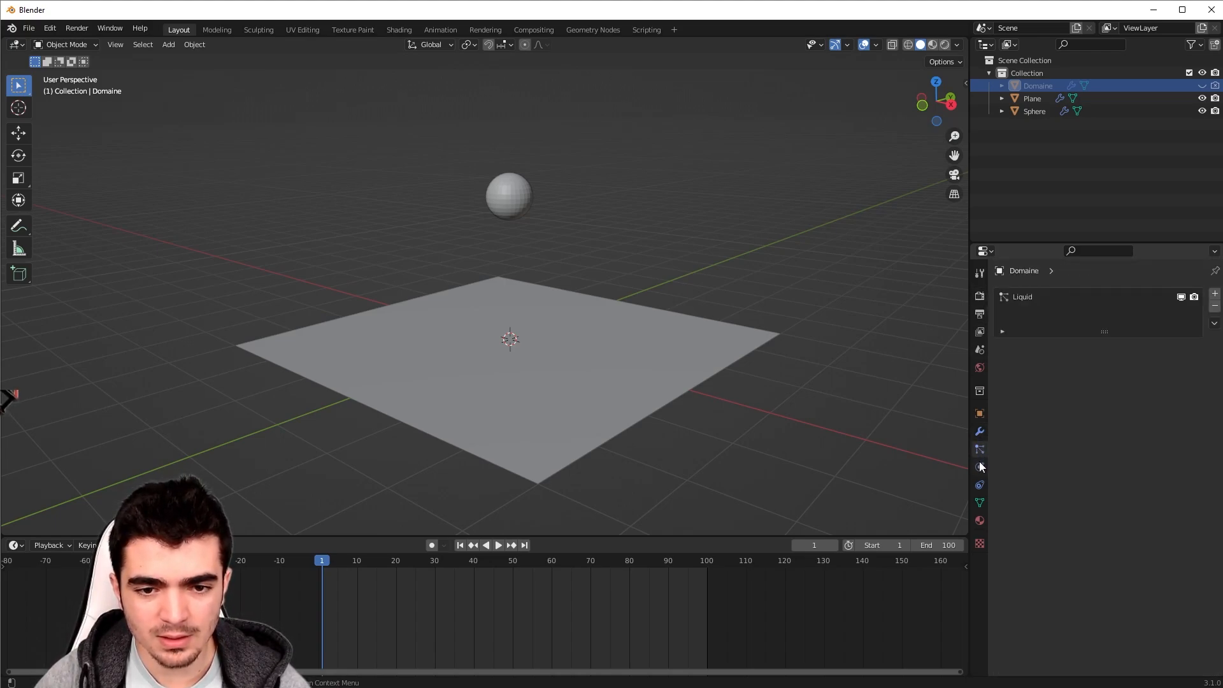
Step: Set the domain's fluid cache Type to All and bake the whole simulation
left_click(979, 466)
scroll(1091, 480, "down", 10)
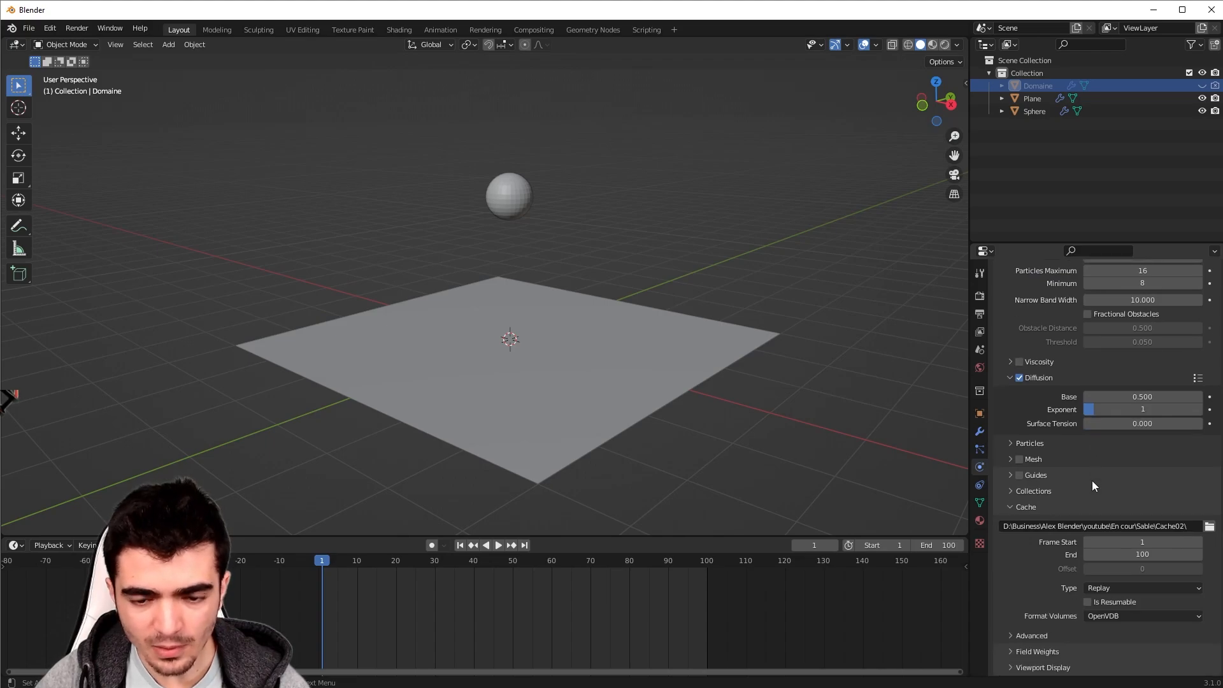
left_click(1107, 588)
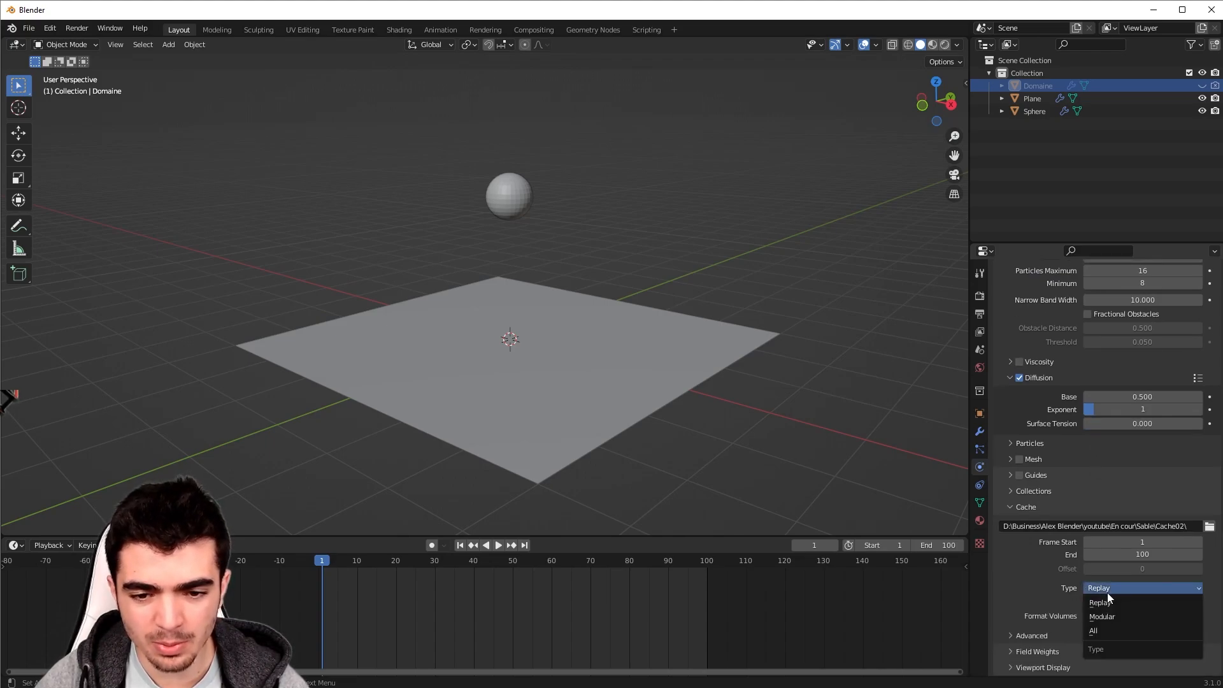
left_click(1110, 628)
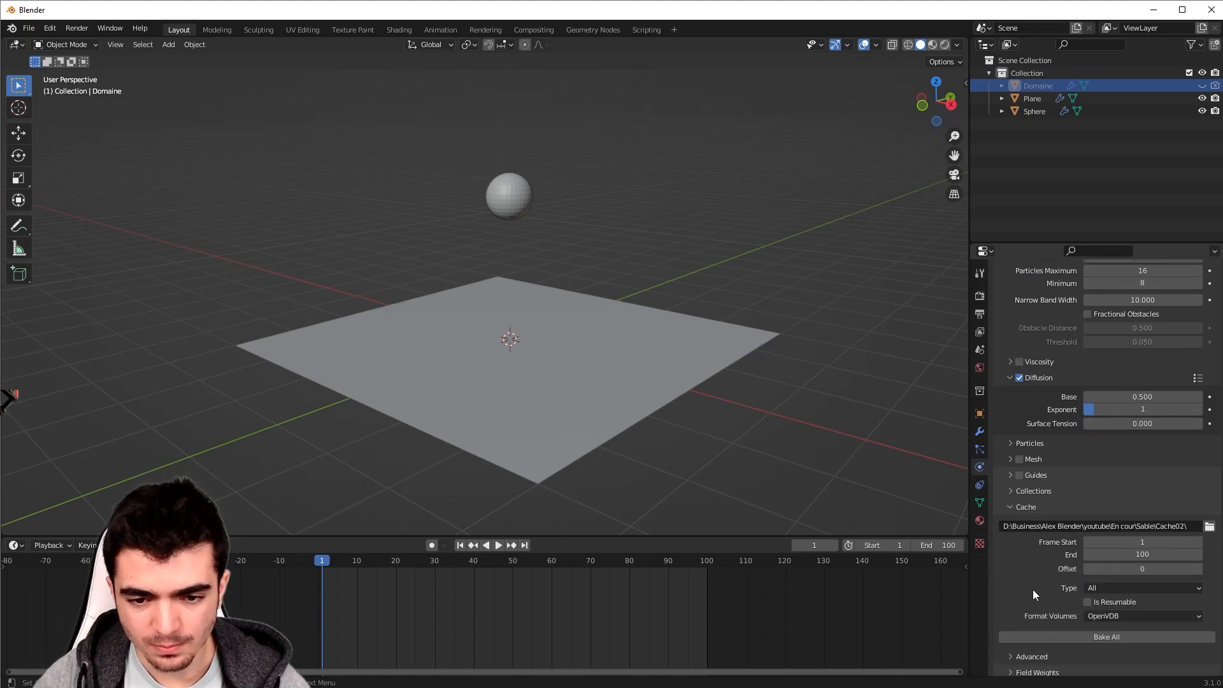
scroll(1033, 590, "down", 1)
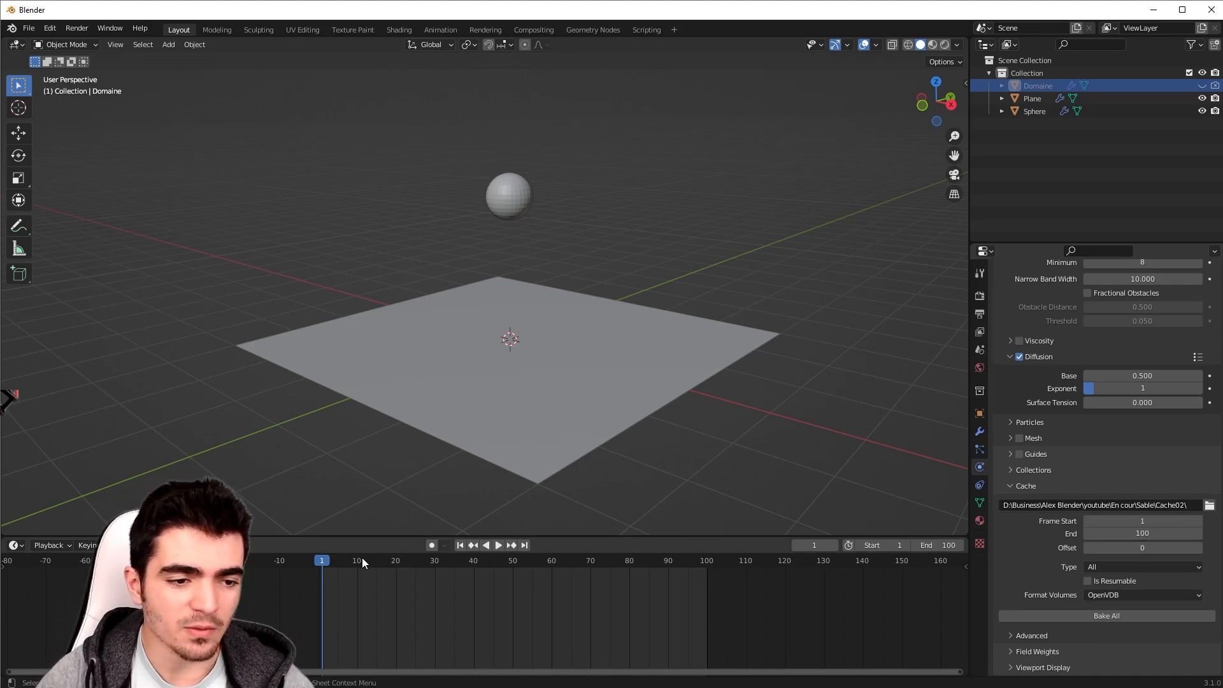
left_click_drag(361, 560, 323, 565)
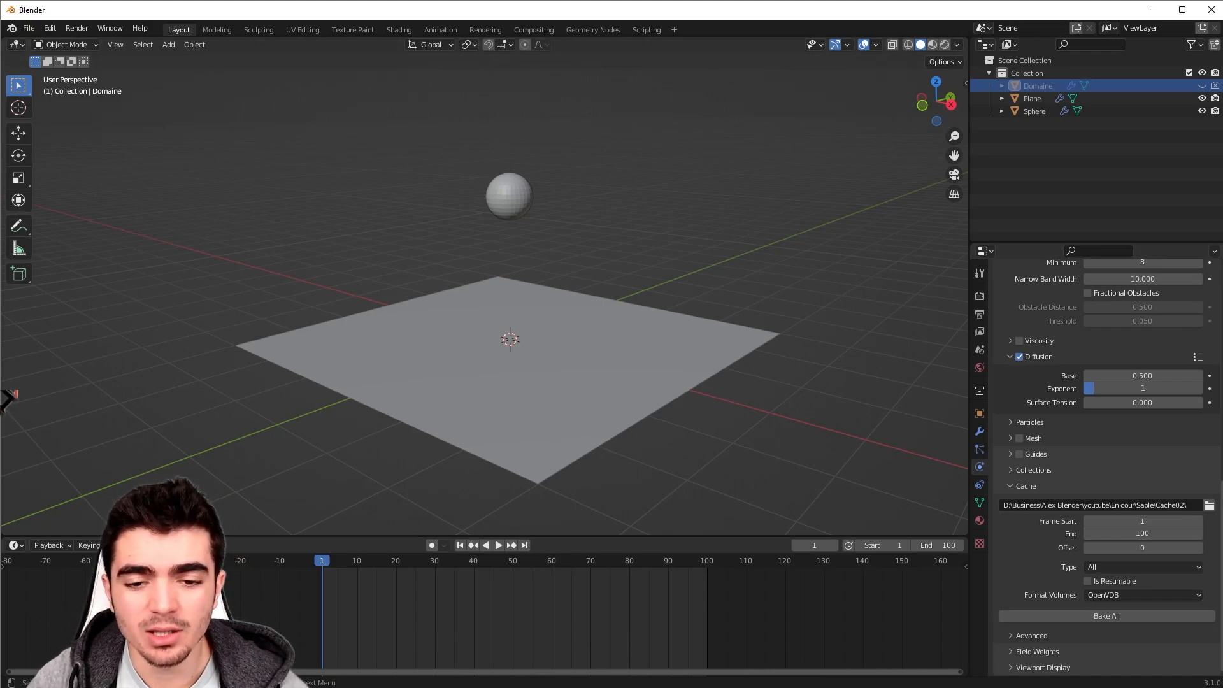
left_click(1125, 615)
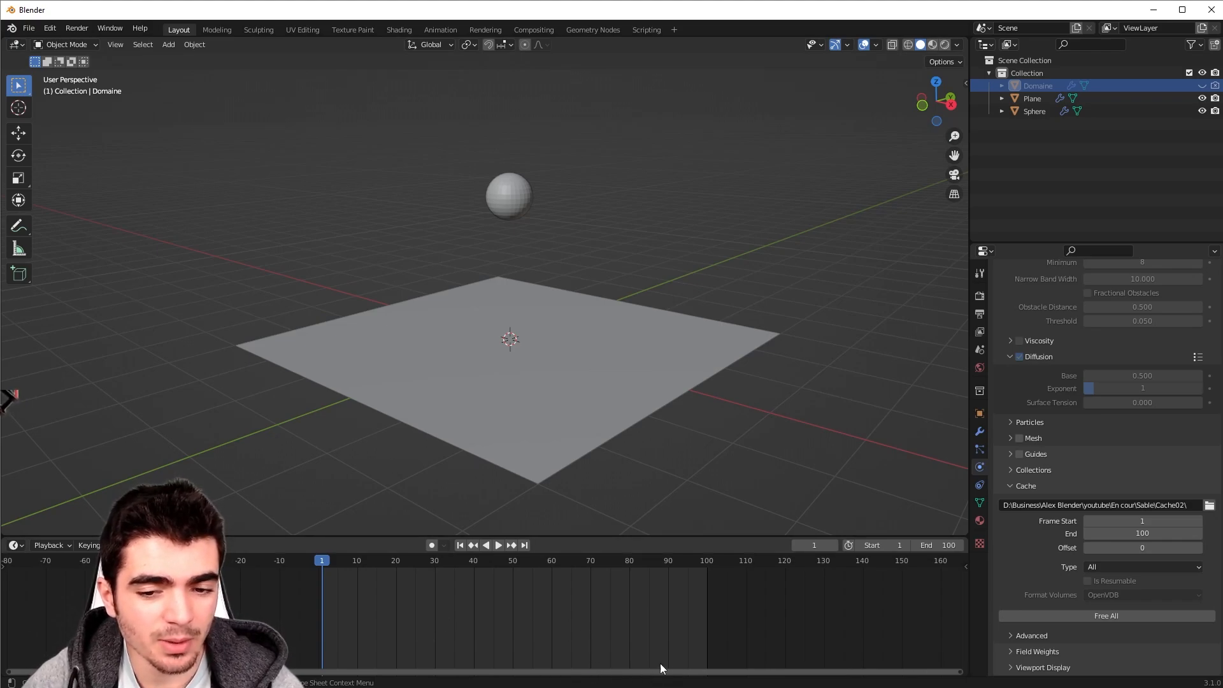
Step: Scrub through the baked frames, unhide the Domaine object and switch the viewport to wireframe shading
left_click_drag(326, 564, 664, 564)
left_click_drag(540, 563, 323, 575)
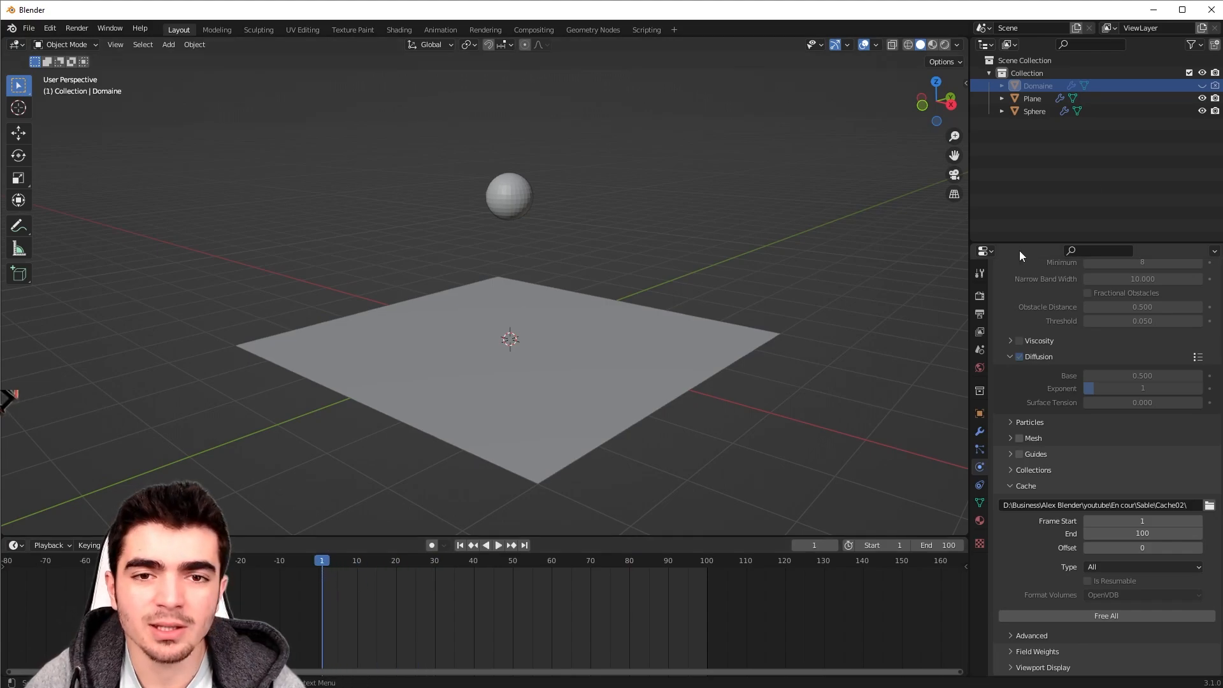
left_click(1203, 86)
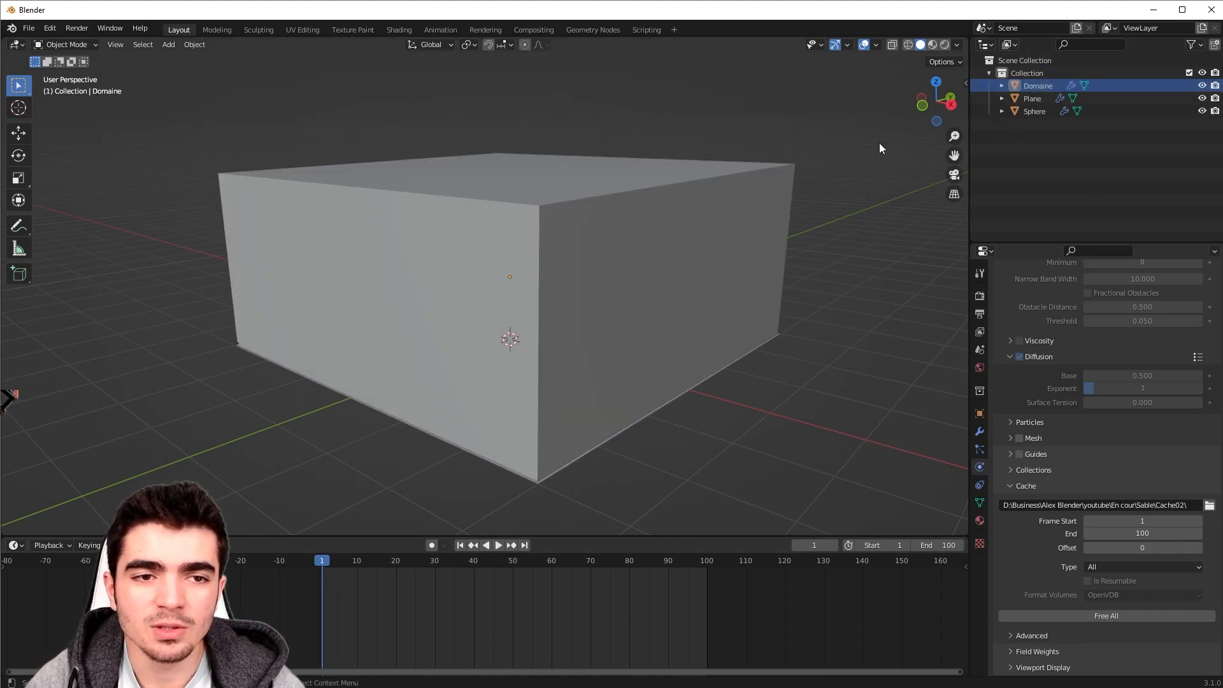
key("z")
left_click(658, 151)
scroll(616, 228, "up", 8)
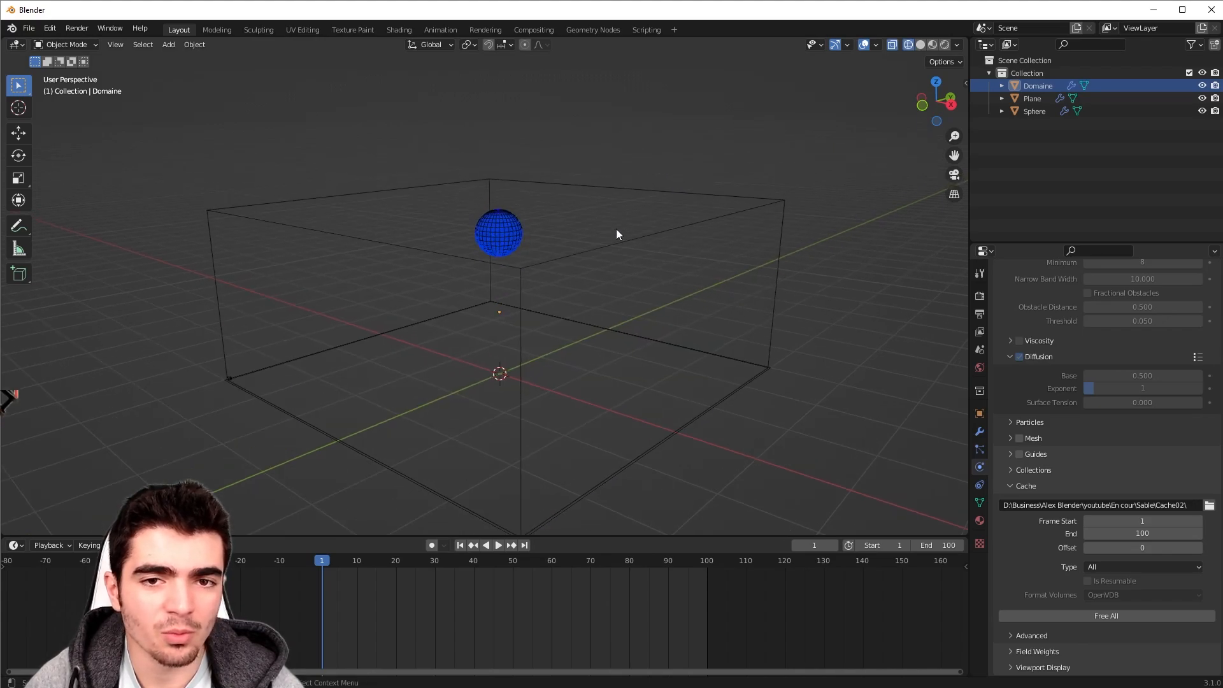
middle_click_drag(576, 309, 581, 337)
scroll(555, 312, "up", 4)
scroll(572, 274, "down", 11)
scroll(557, 348, "up", 1)
scroll(580, 339, "up", 1)
Step: Play the baked simulation and examine how the particles fall and spread over the plane
key("space")
middle_click_drag(524, 411, 535, 316, "shift")
scroll(529, 351, "up", 2)
scroll(528, 355, "up", 3)
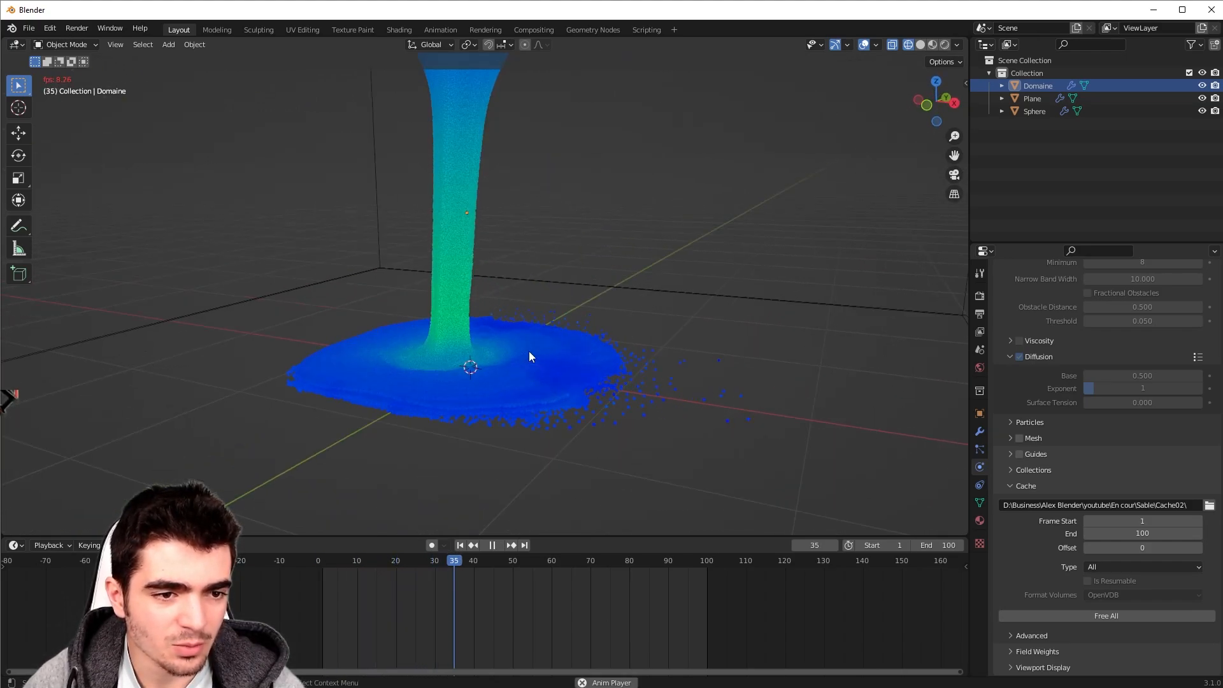
key("space")
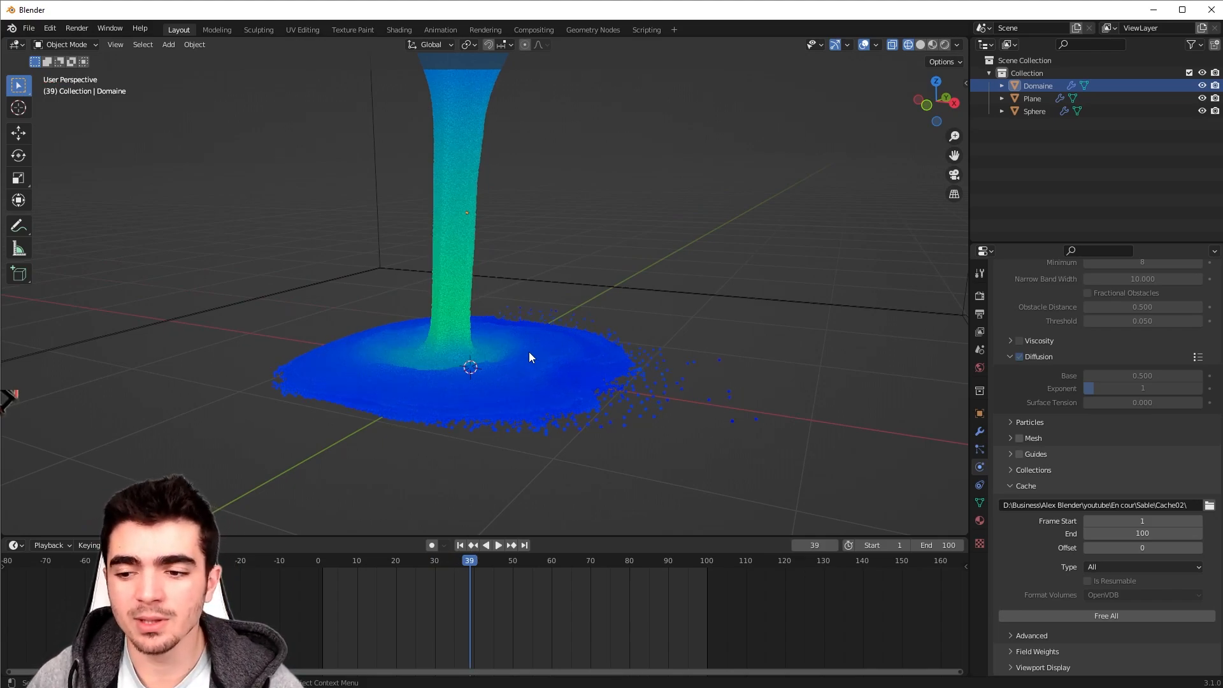
middle_click_drag(484, 439, 544, 384, "shift")
key("space")
key("space")
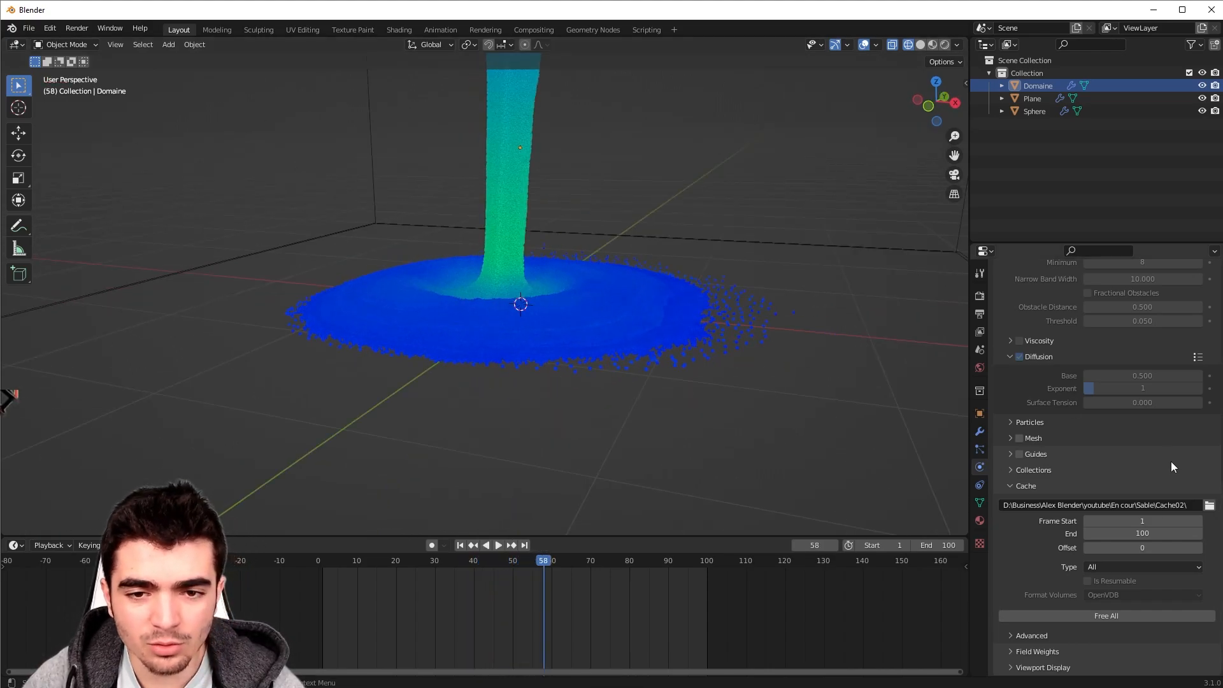
scroll(1159, 461, "up", 1)
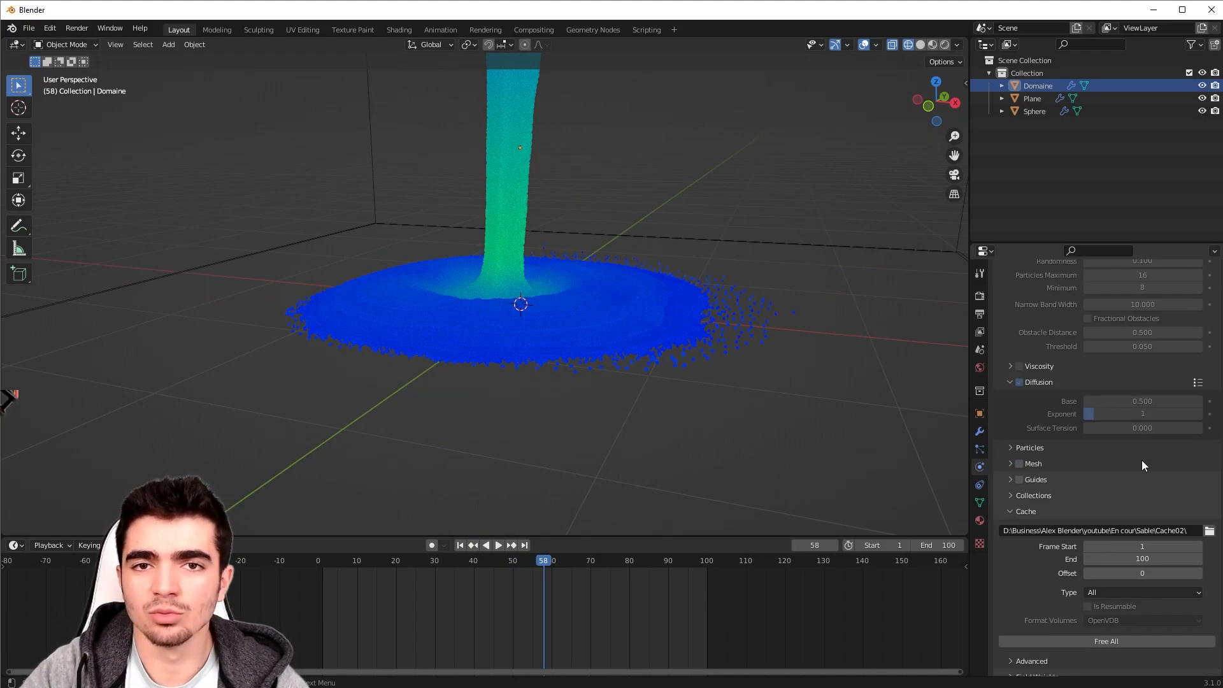
Step: Resume playback of the simulation, stop it and return to the first frame
key("space")
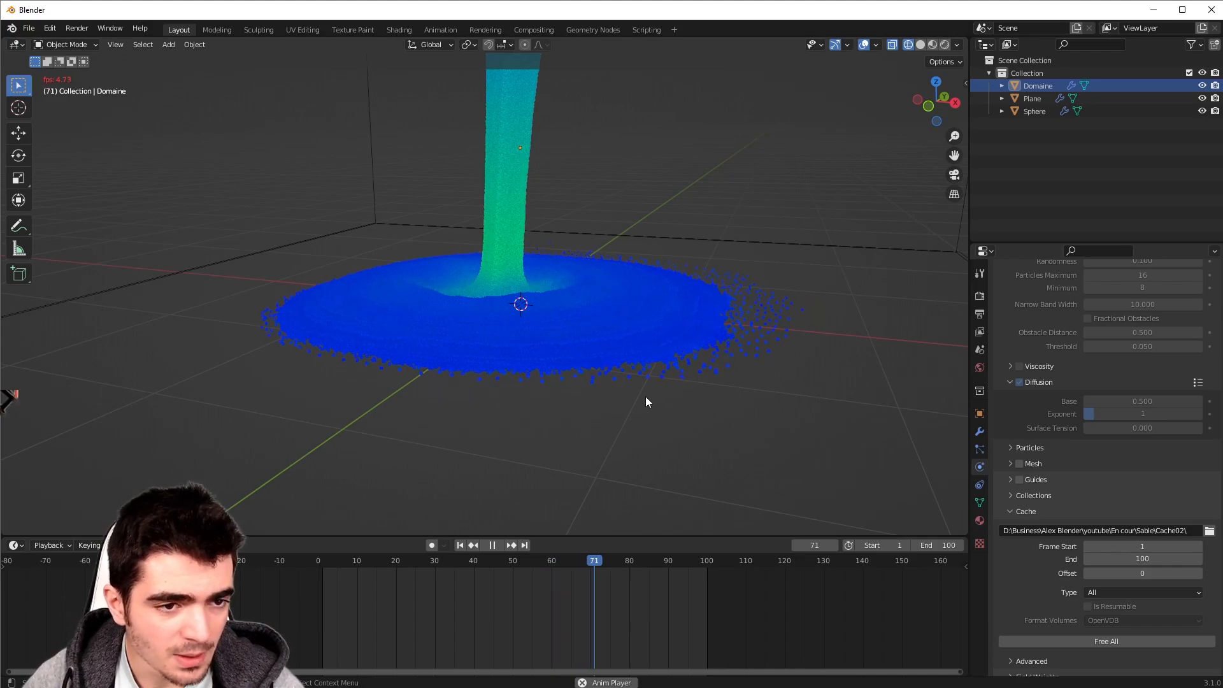
left_click(492, 545)
left_click(459, 545)
scroll(536, 430, "down", 4)
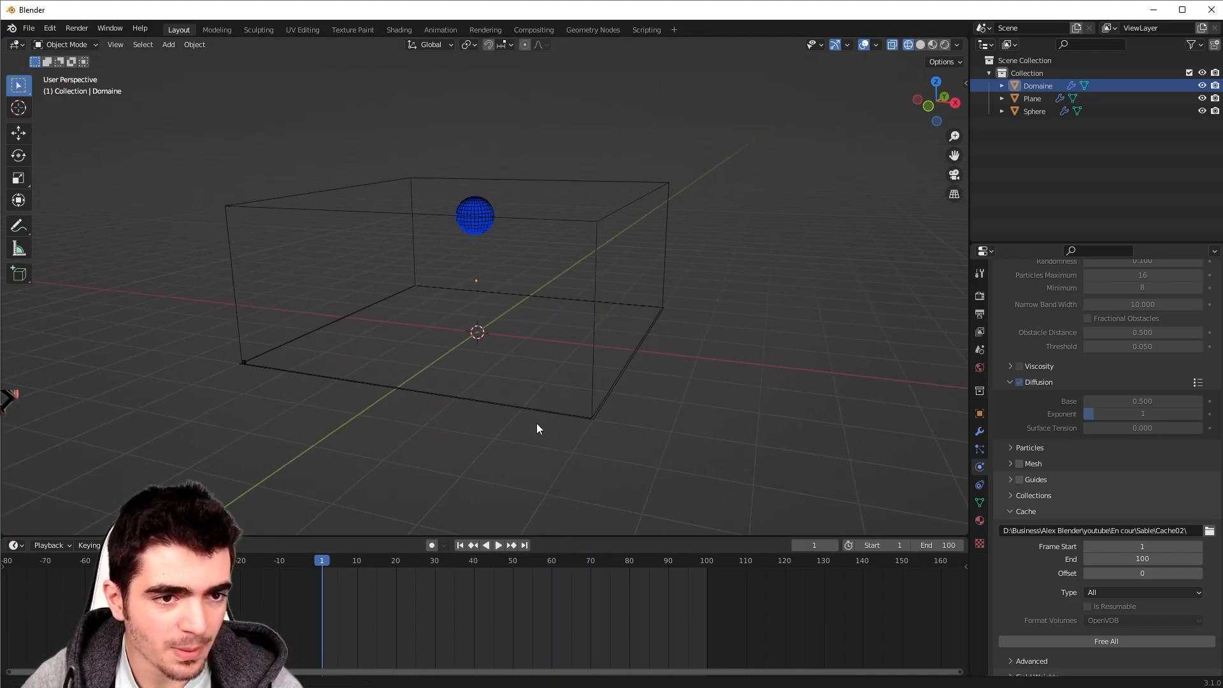
scroll(536, 423, "up", 3)
middle_click_drag(571, 432, 525, 394)
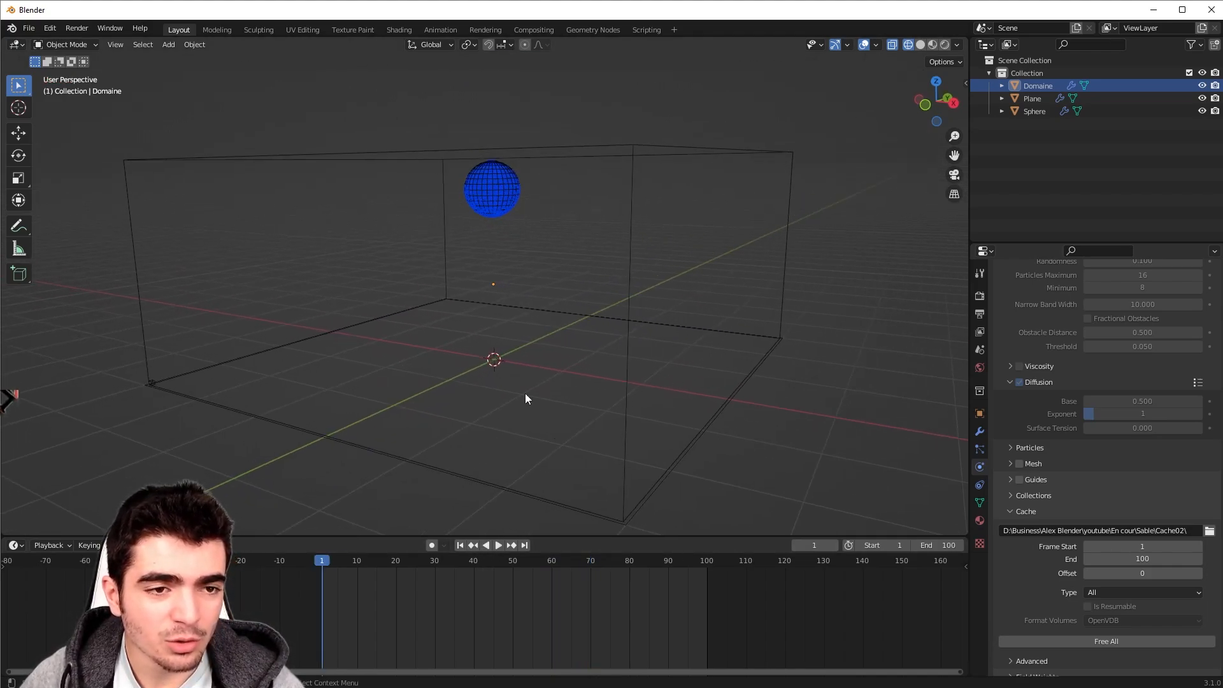
middle_click_drag(619, 274, 621, 275)
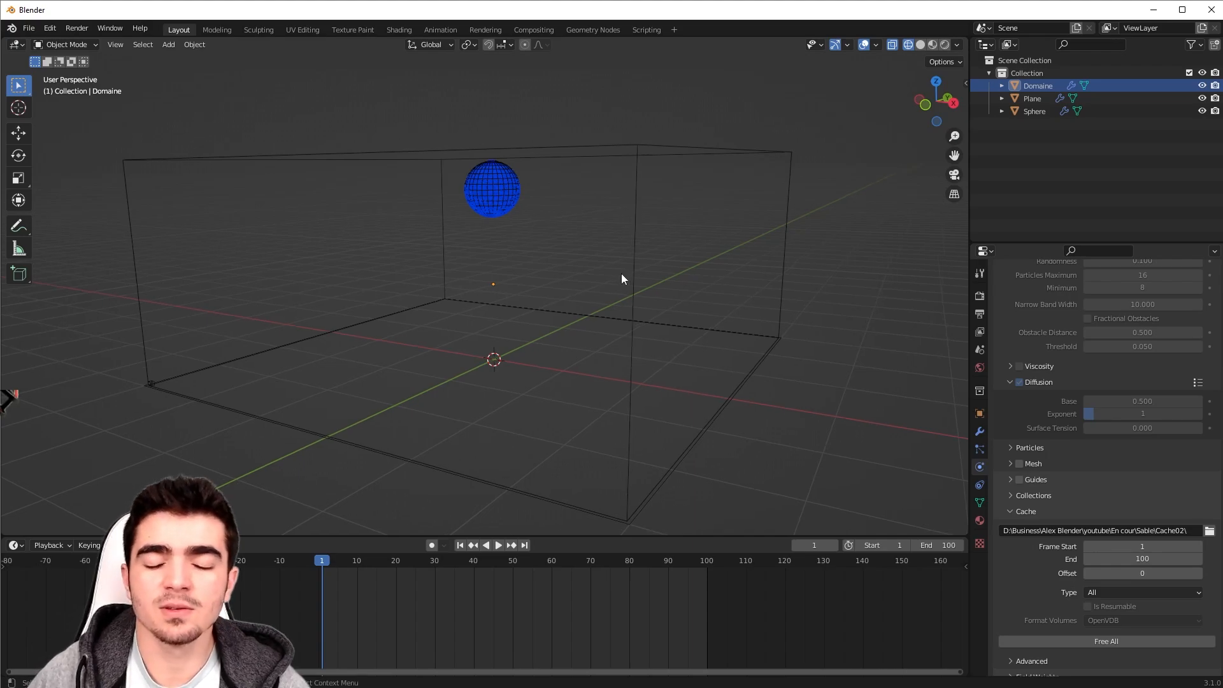
Step: Hide the Domaine object and return the viewport to solid shading
left_click(1203, 86)
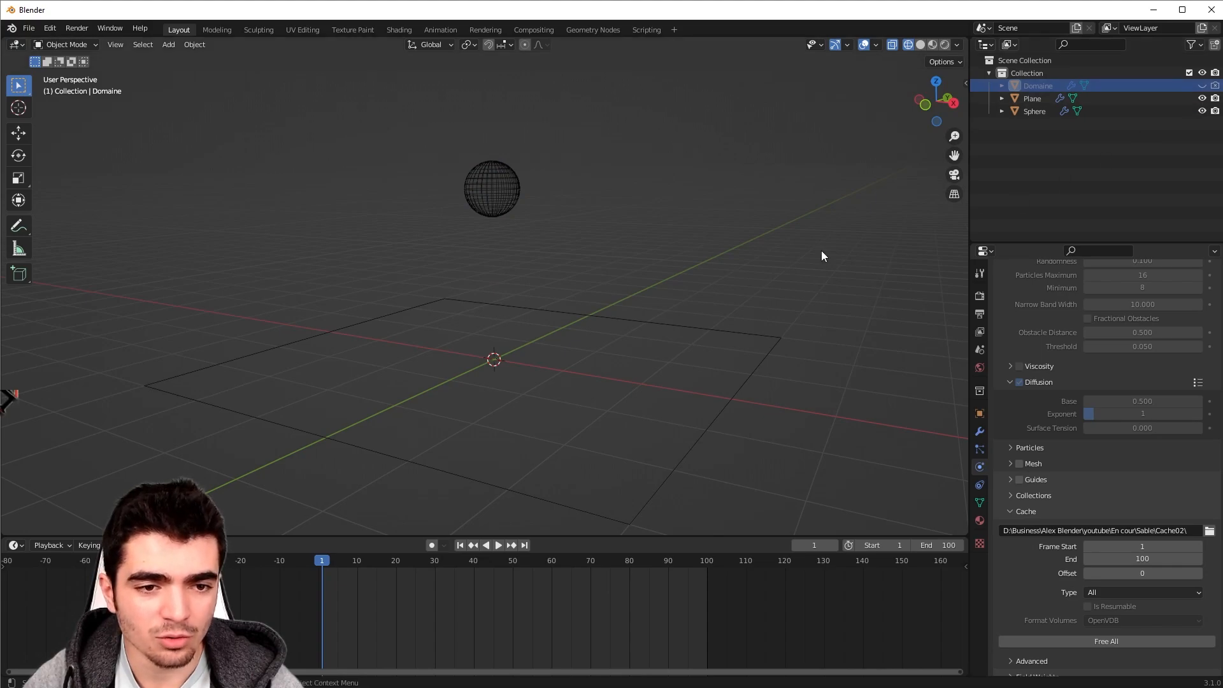
key("z")
left_click(792, 245)
mouse_move(751, 276)
middle_mouse_down()
mouse_move(767, 255)
mouse_move(518, 181)
middle_mouse_up()
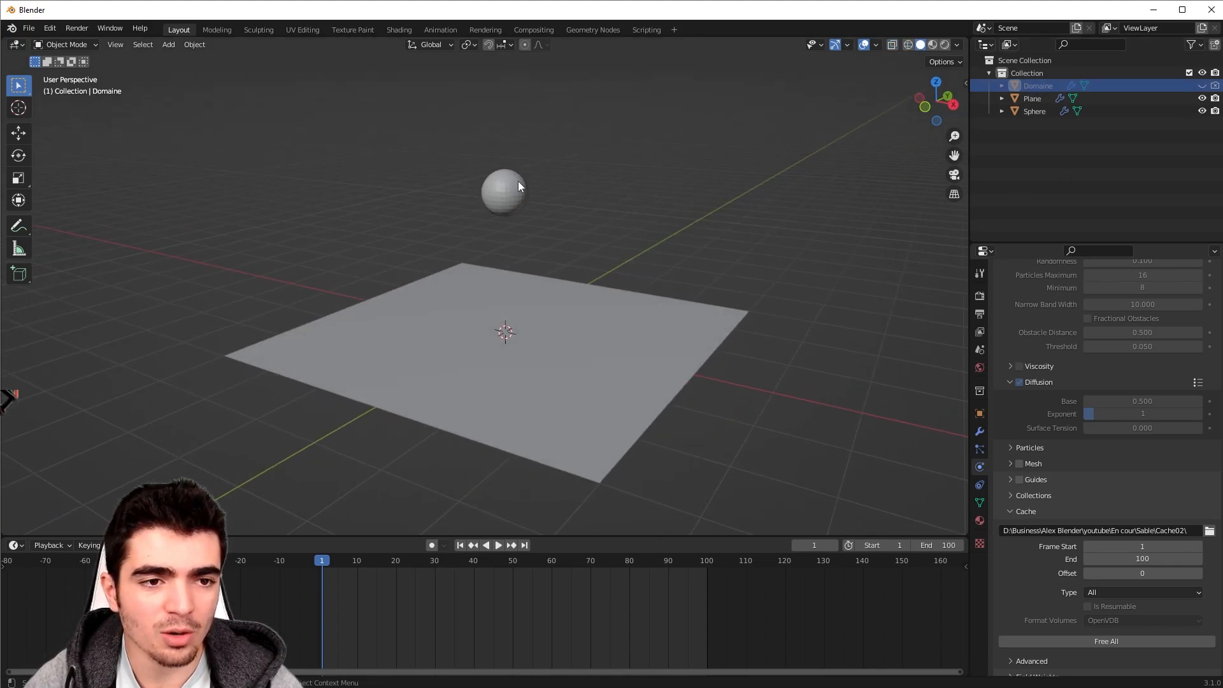
middle_click_drag(532, 230, 602, 221)
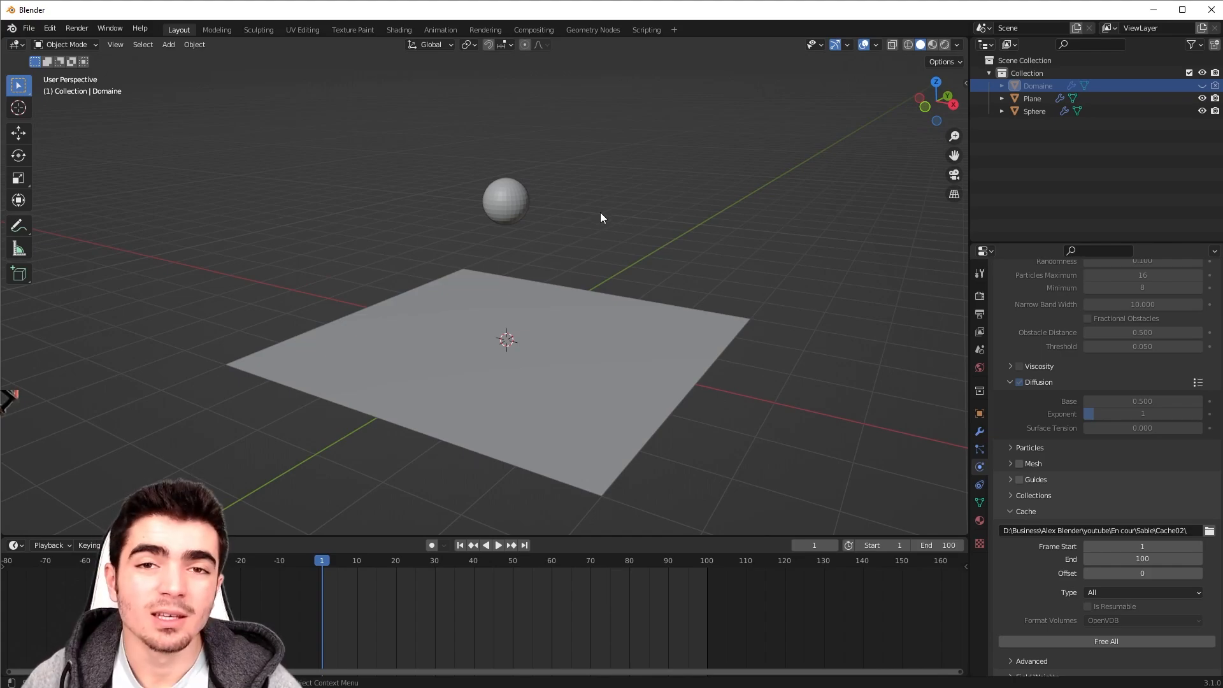
Step: Add a new mesh plane at the centre of the scene
key("shift+a")
mouse_move(600, 212)
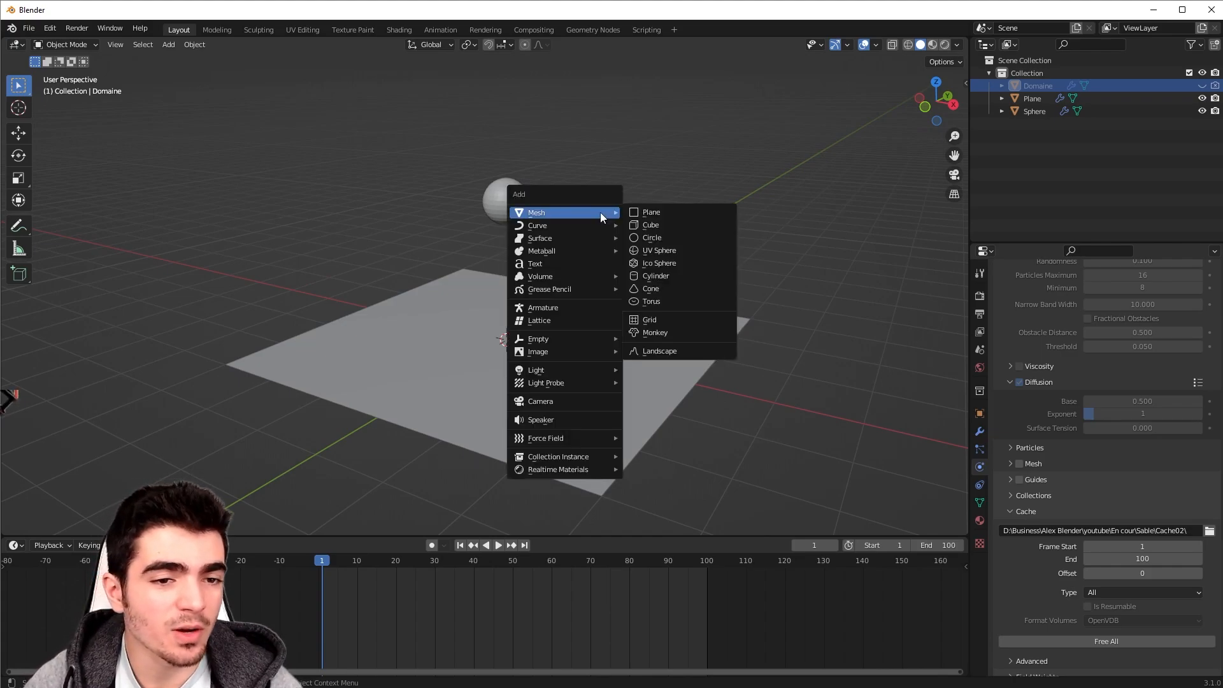
left_click(663, 213)
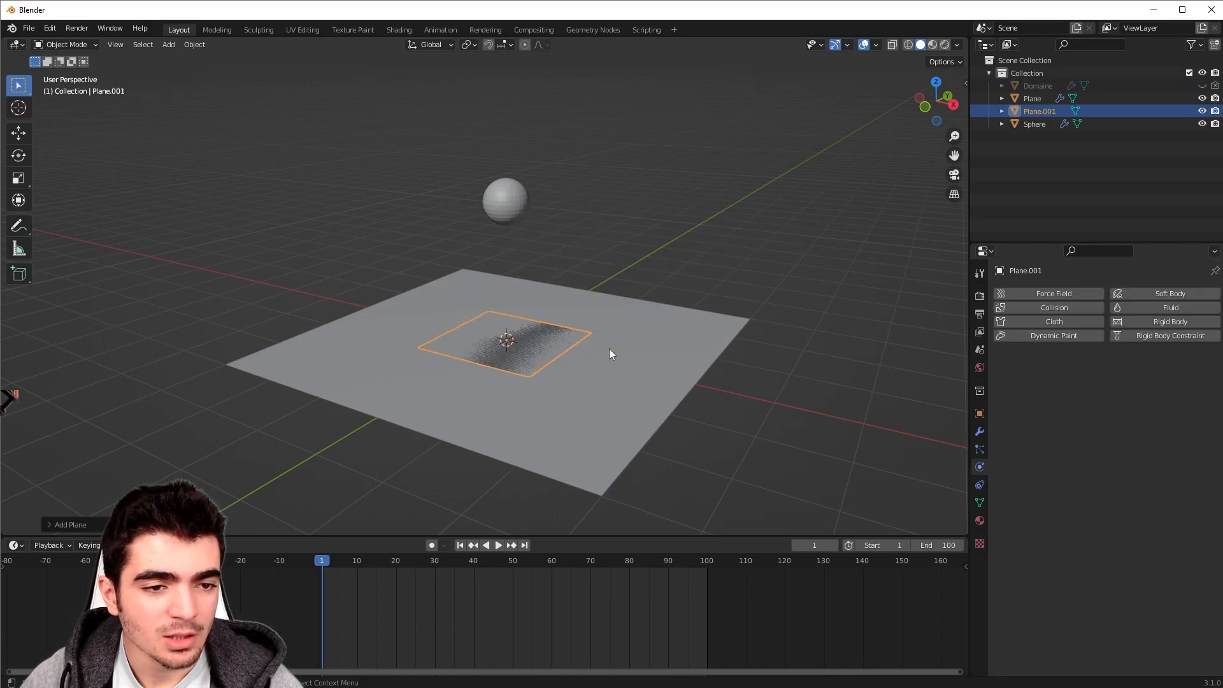
Step: Enter Edit Mode on the new plane and subdivide it in vertex selection mode
key("Tab")
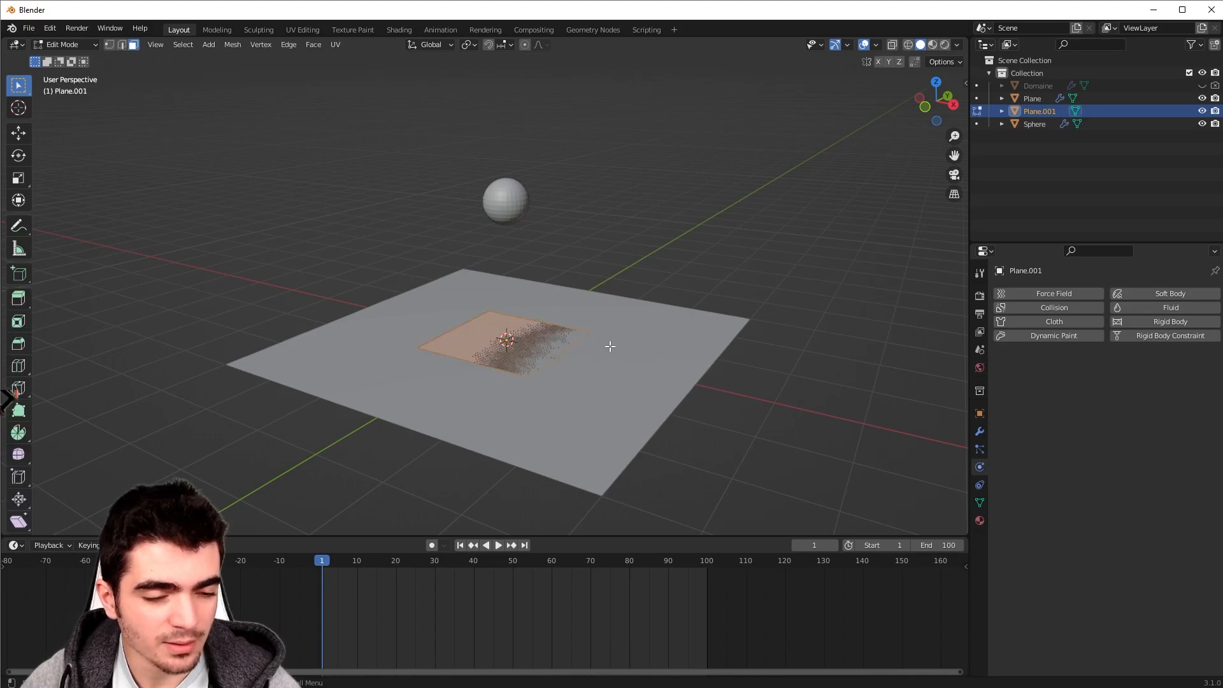
scroll(608, 346, "up", 1)
middle_click_drag(633, 343, 612, 329, "shift")
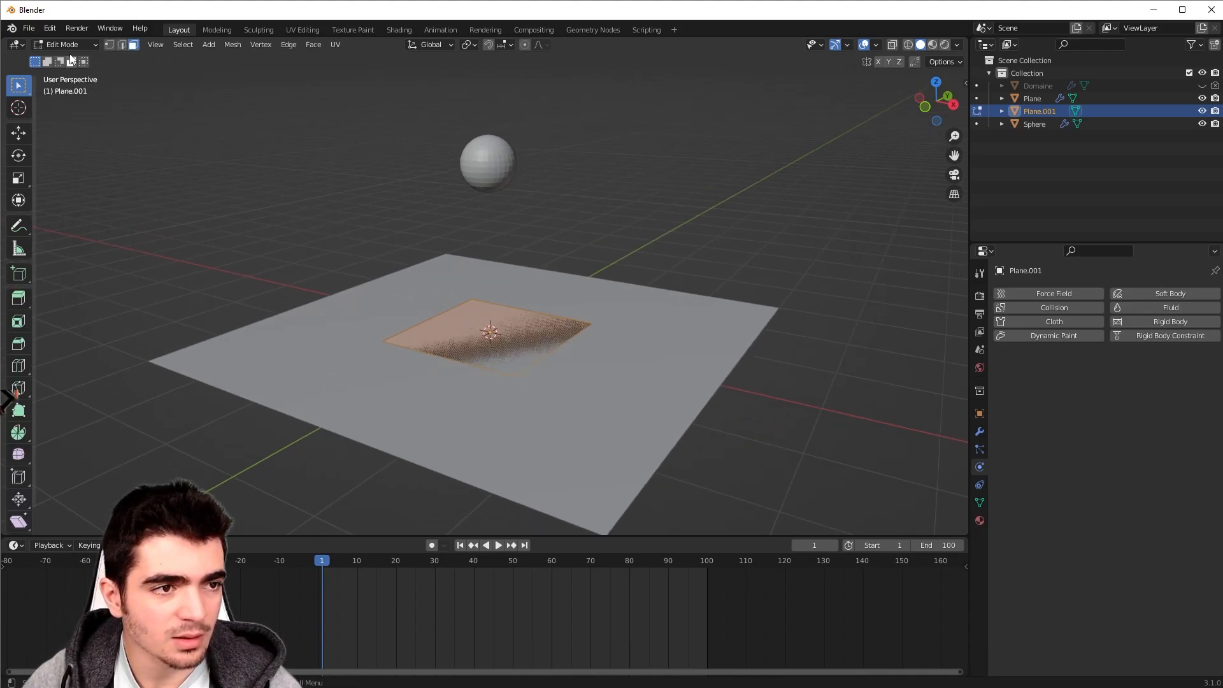
key("1")
middle_click_drag(345, 244, 381, 290)
right_click(496, 326)
left_click(496, 320)
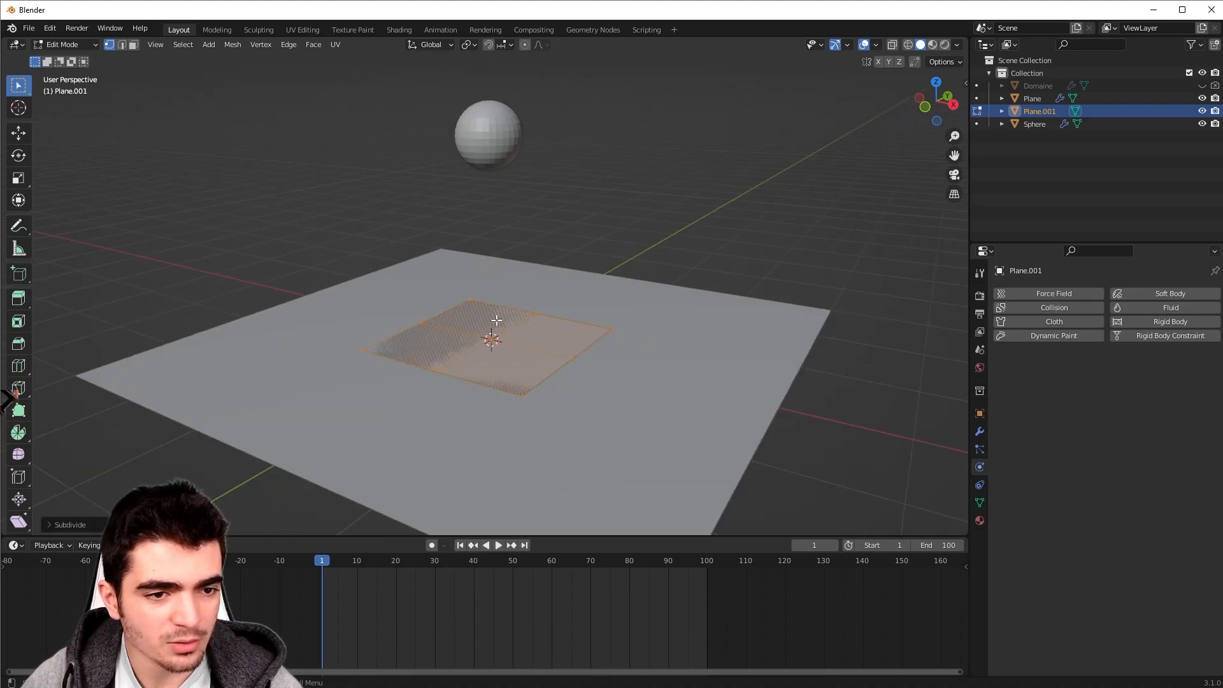
Step: Delete all the subdivided plane's vertices except a single one, and return to Object Mode
left_click(482, 299)
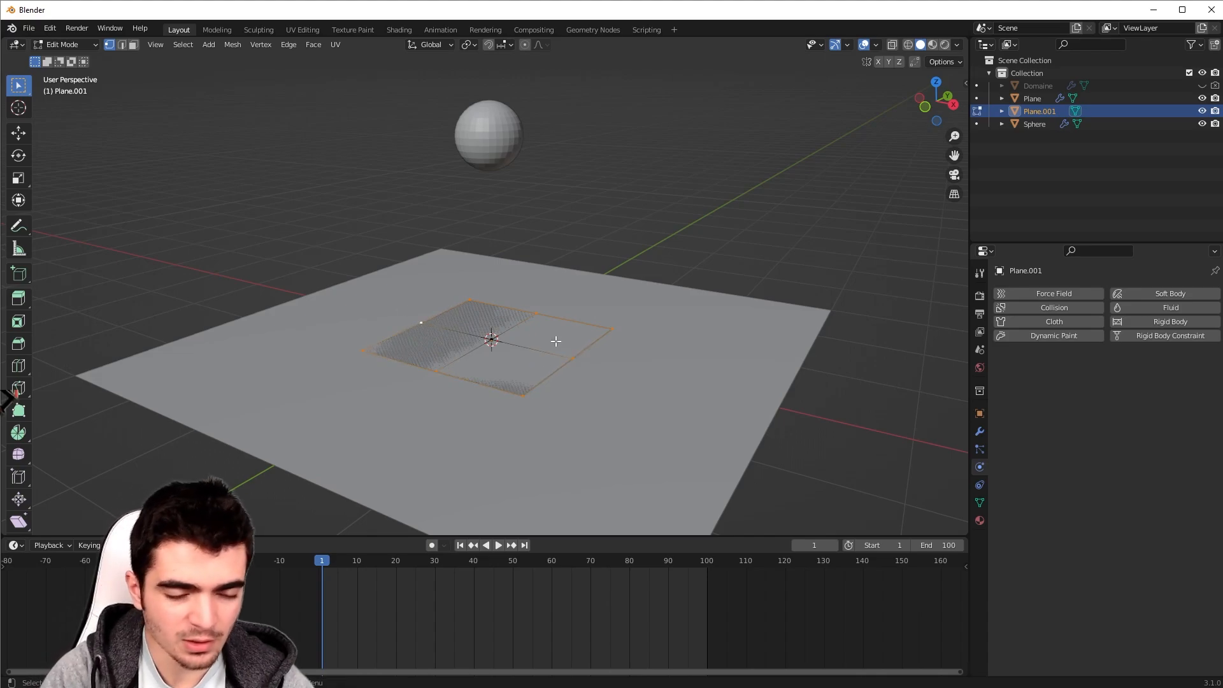
key("x")
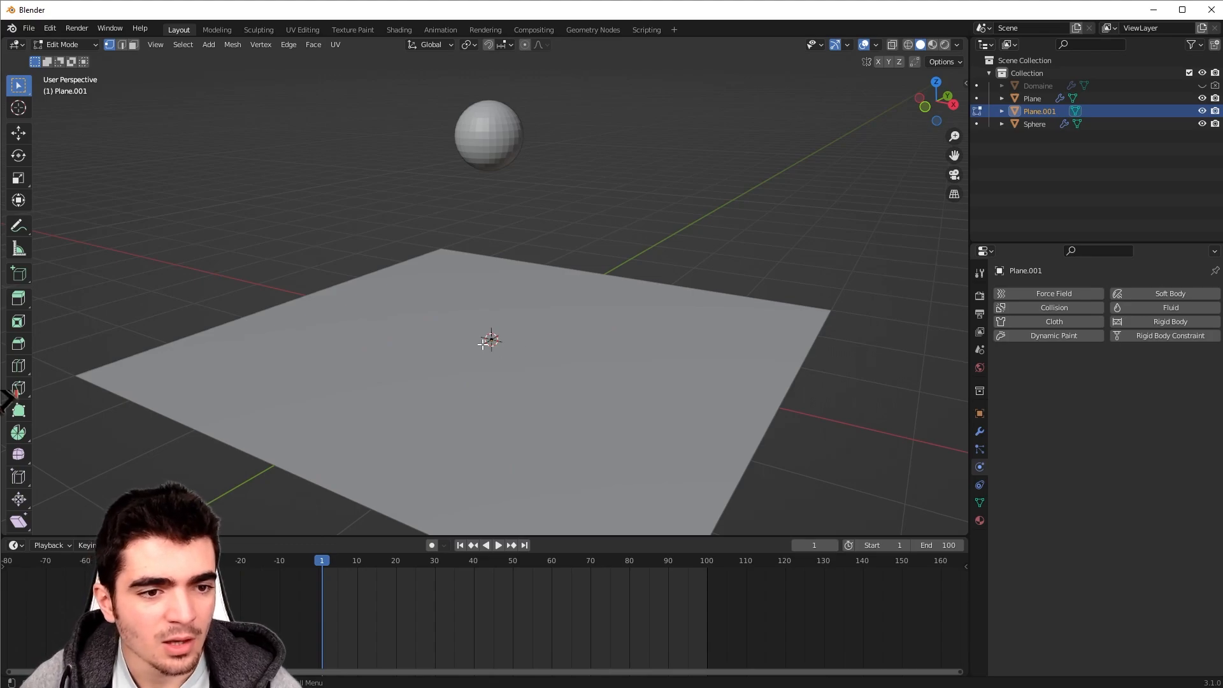
left_click(64, 45)
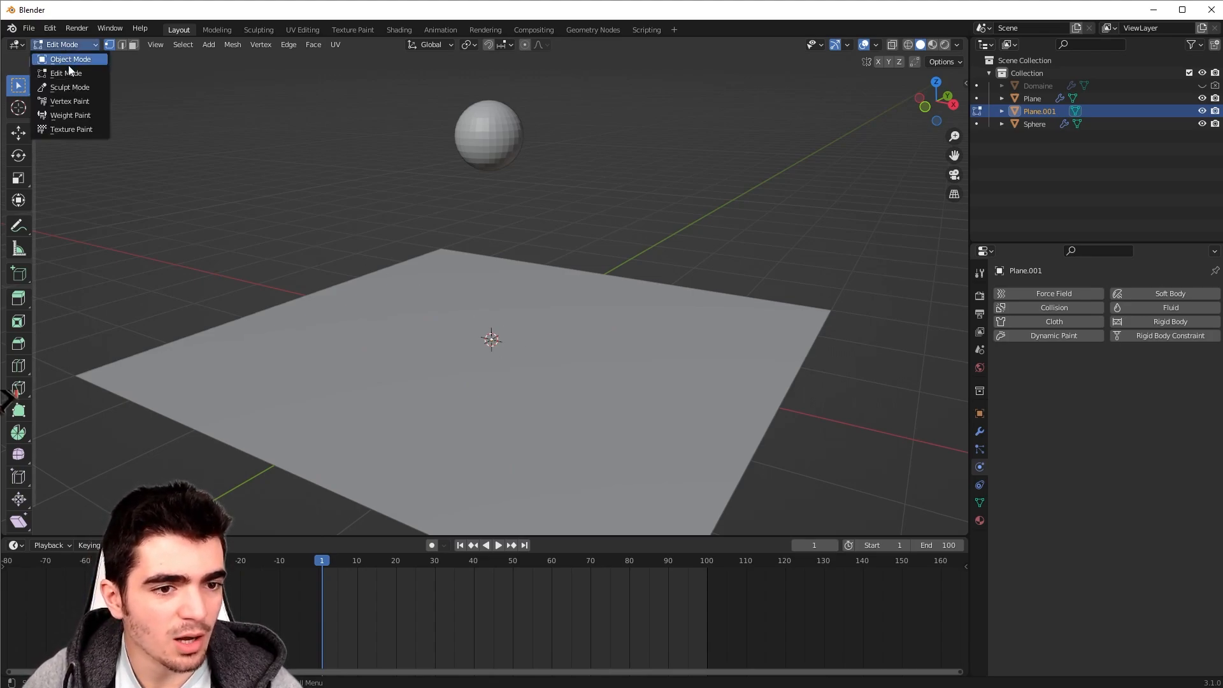
left_click(68, 63)
Step: Select only Plane.001 and try moving its remaining vertex freely, cancelling the move
scroll(483, 352, "up", 3)
left_click_drag(434, 330, 556, 409)
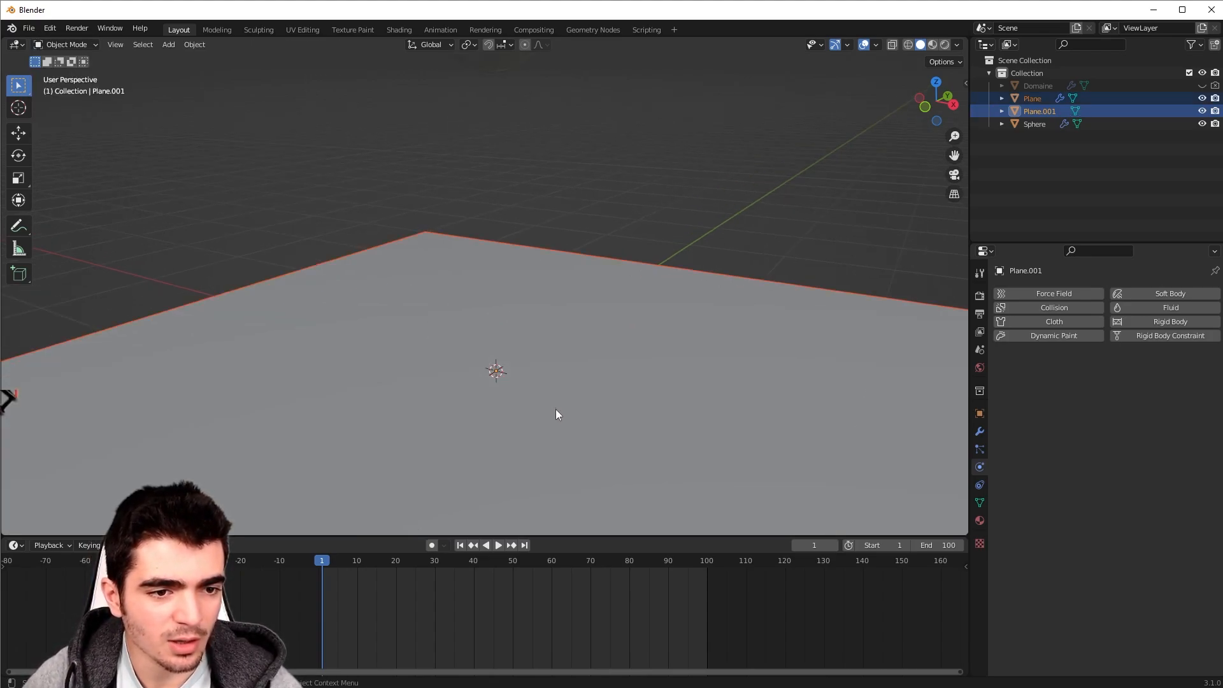
left_click(498, 372)
left_click(1035, 112)
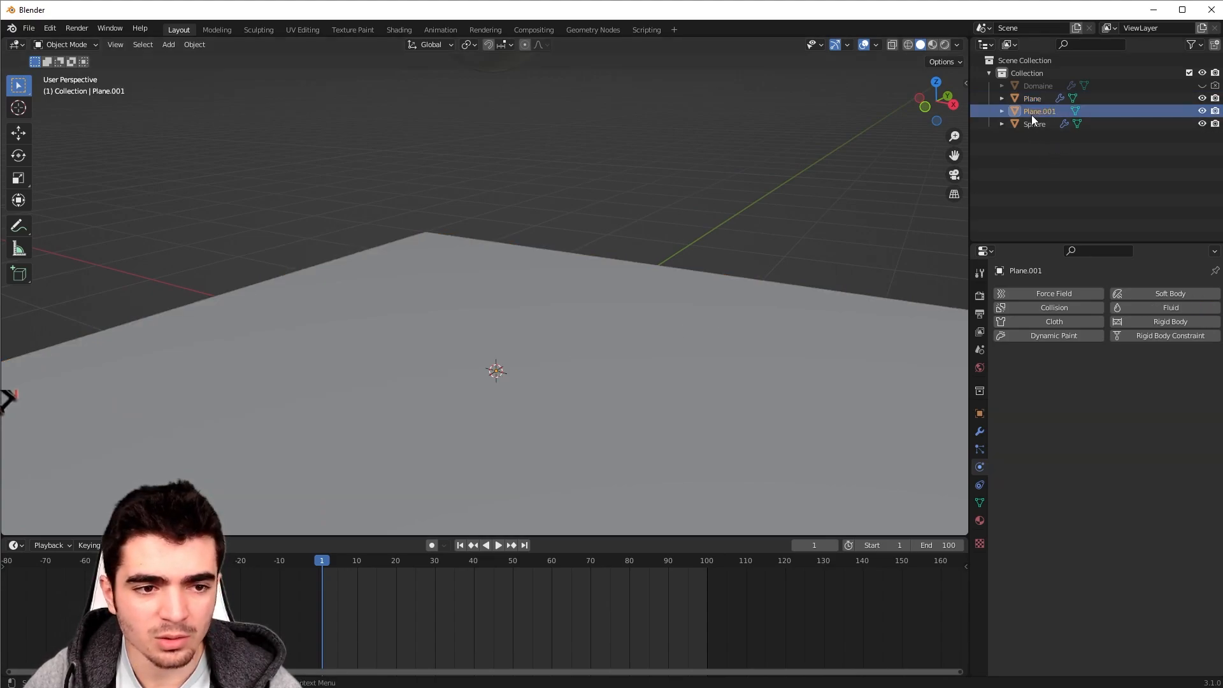
scroll(530, 357, "down", 4)
key("g")
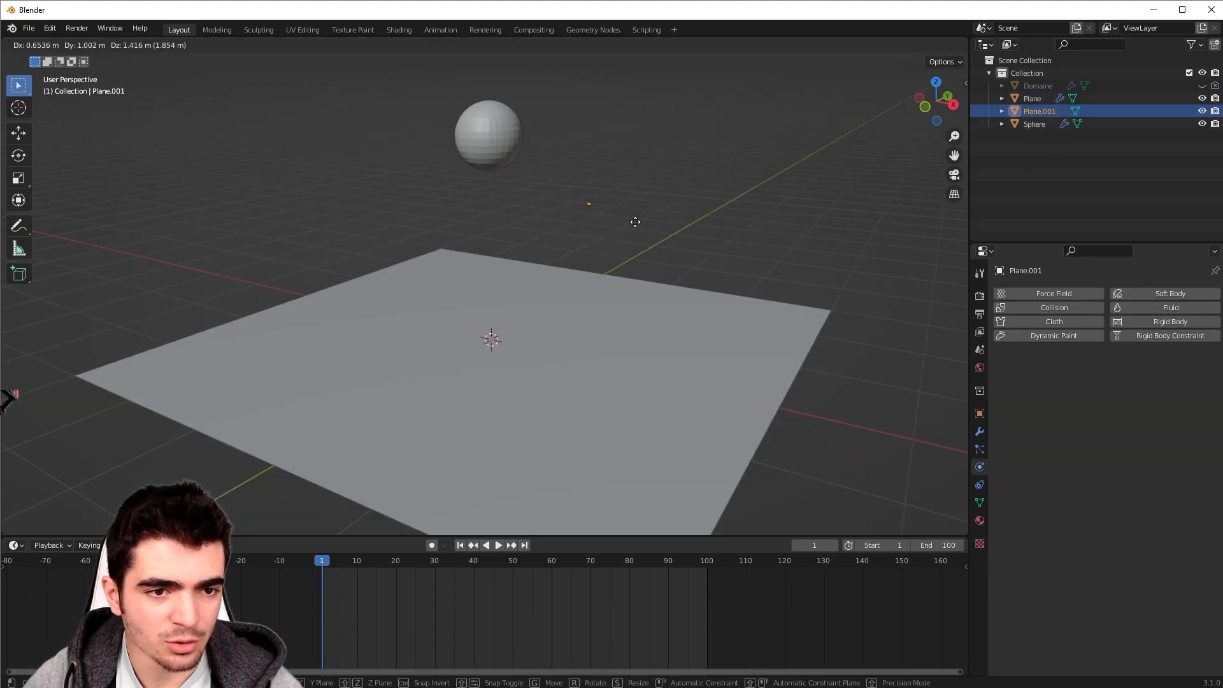
right_click(659, 197)
scroll(629, 253, "down", 2)
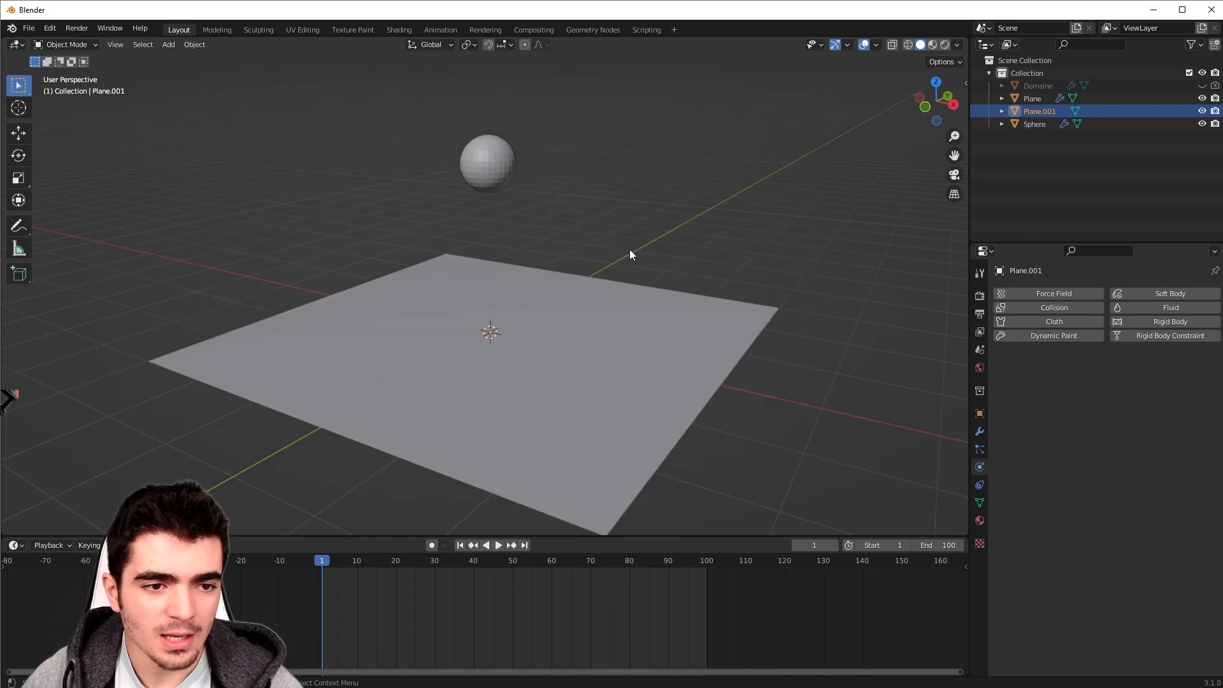
Step: Add a Particle Instance modifier to Plane.001 with Domaine as its source object
left_click(980, 432)
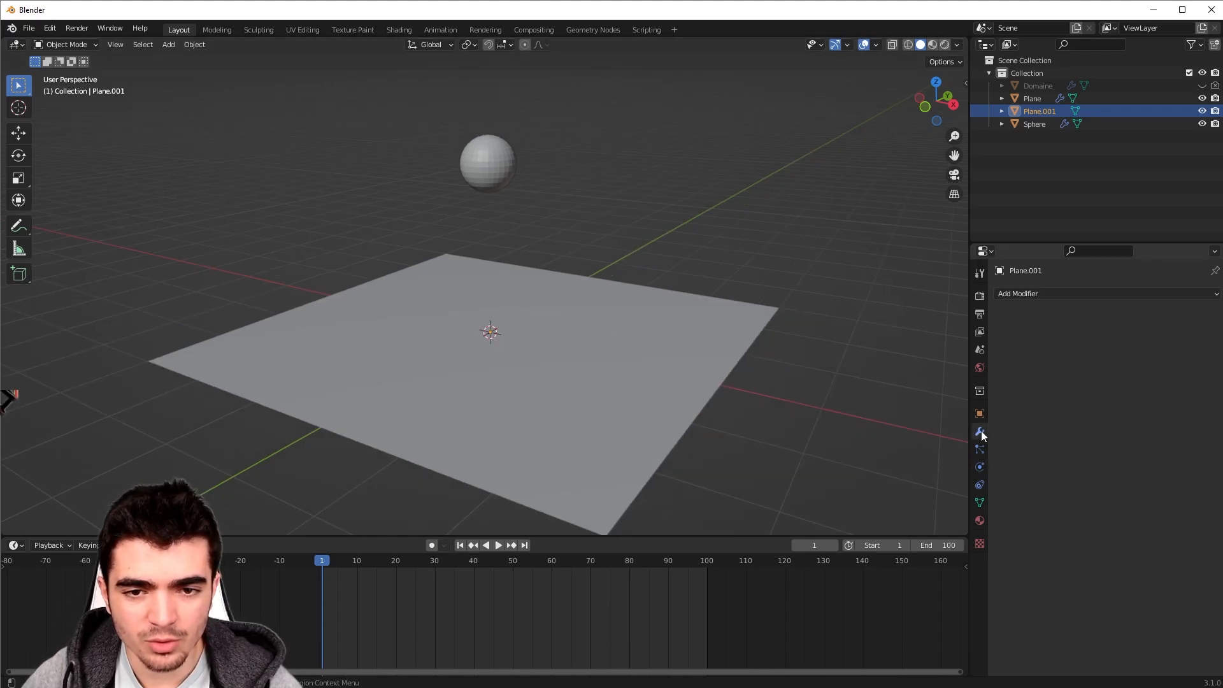
left_click(1065, 294)
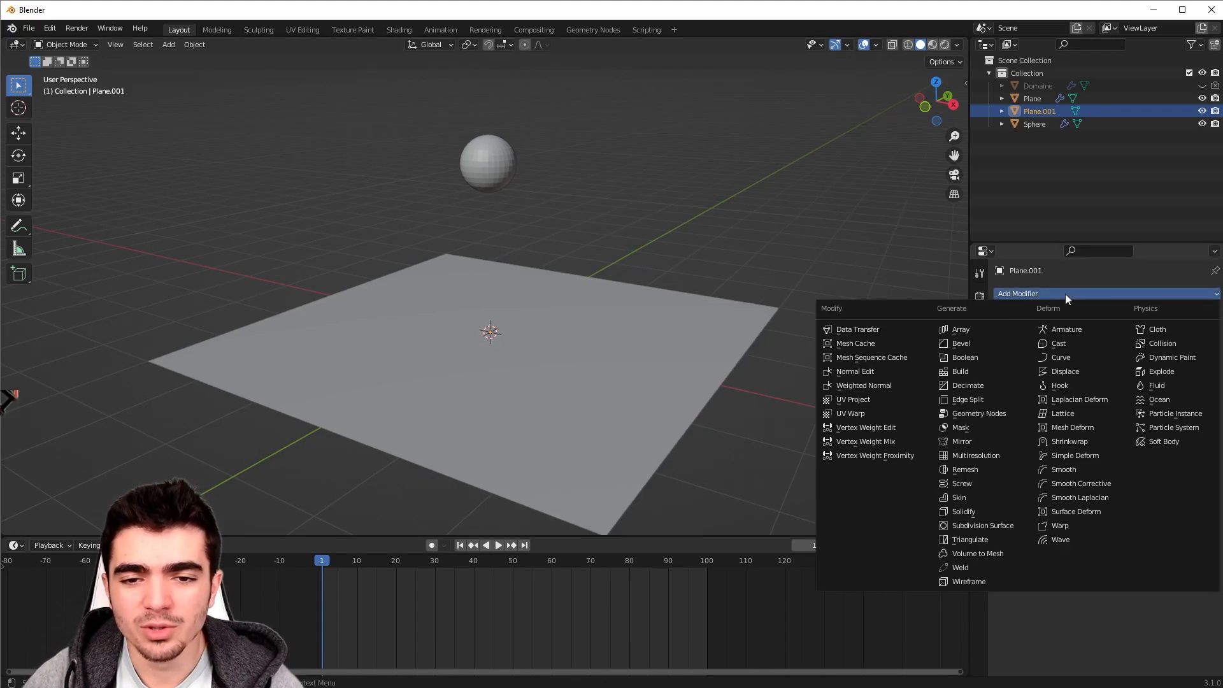
left_click(1175, 413)
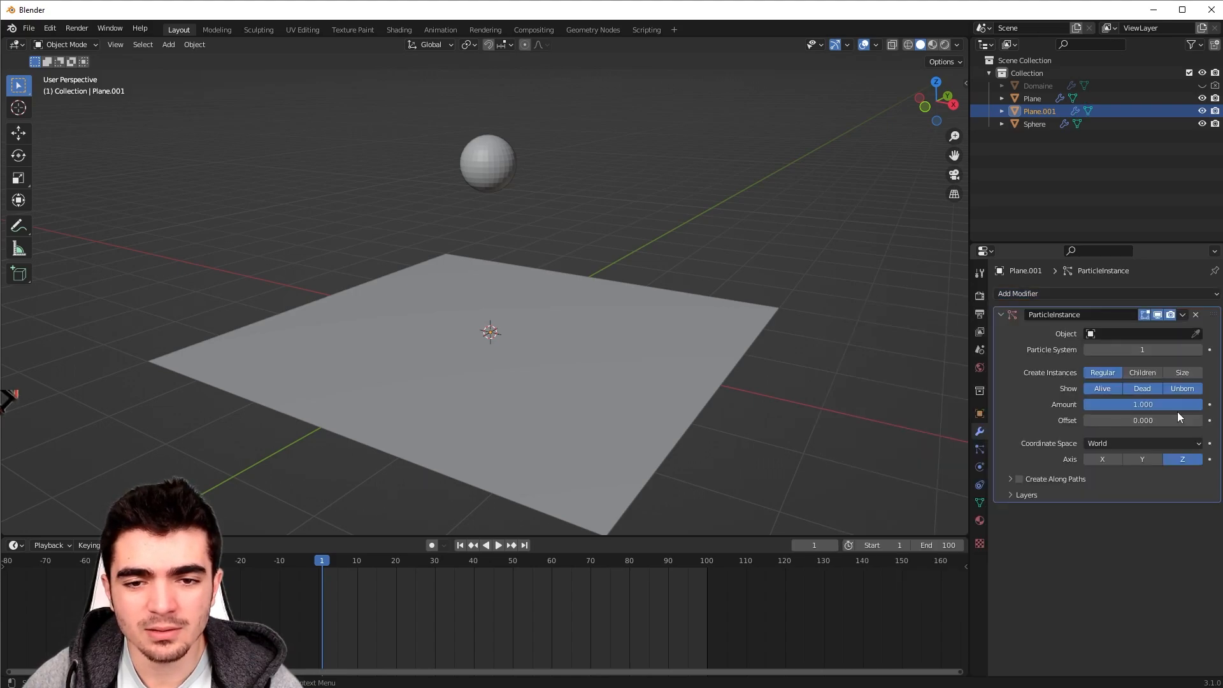
left_click(1131, 335)
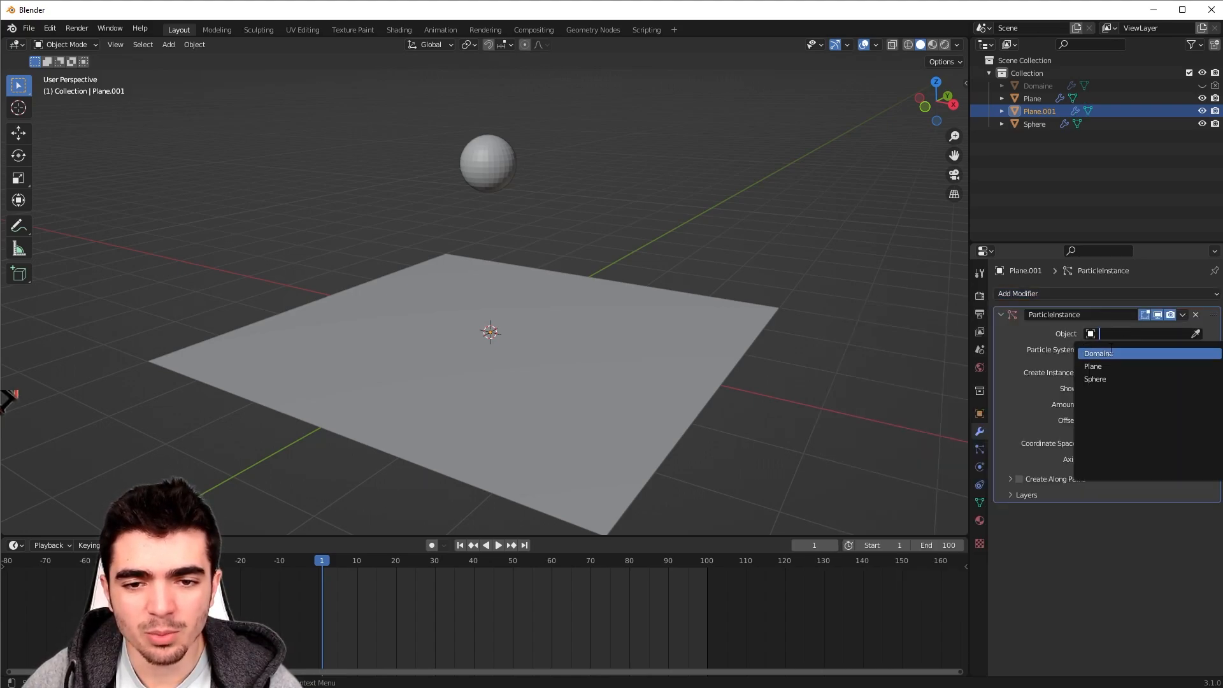
left_click(1109, 352)
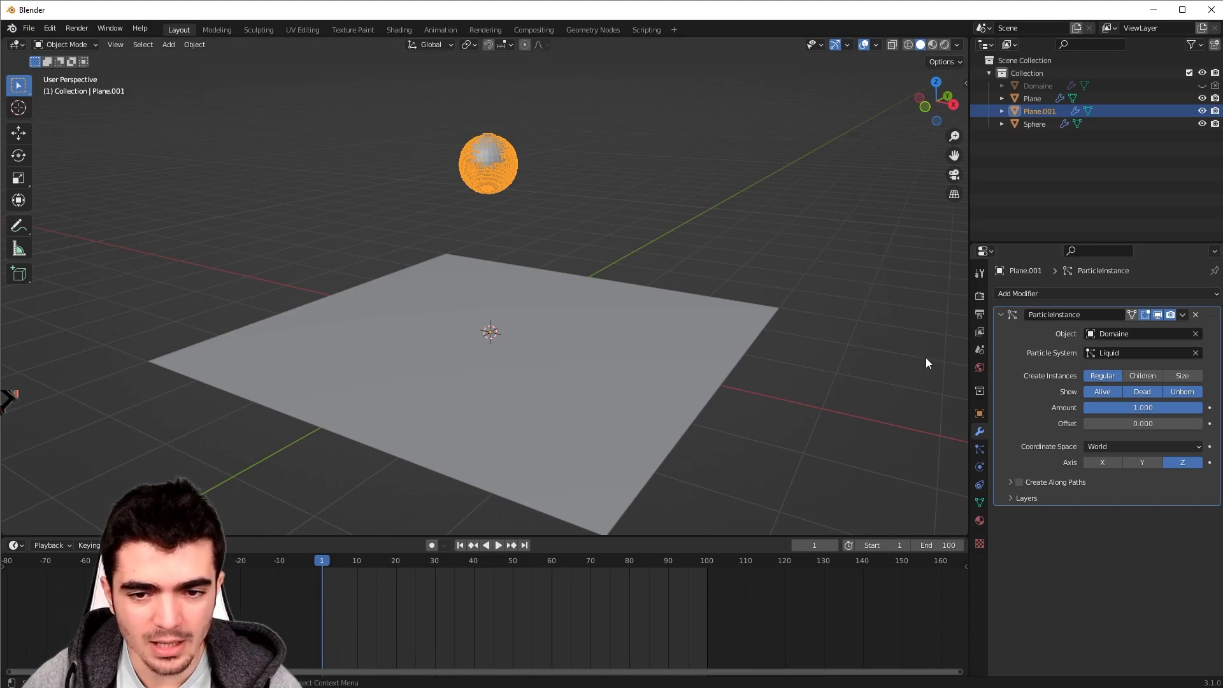
Step: Switch the viewport to wireframe shading to view the particle instances inside the sphere up close
mouse_move(926, 358)
middle_mouse_down()
mouse_move(620, 206)
mouse_move(670, 284)
mouse_move(597, 254)
middle_mouse_up()
scroll(739, 264, "up", 6)
key("z")
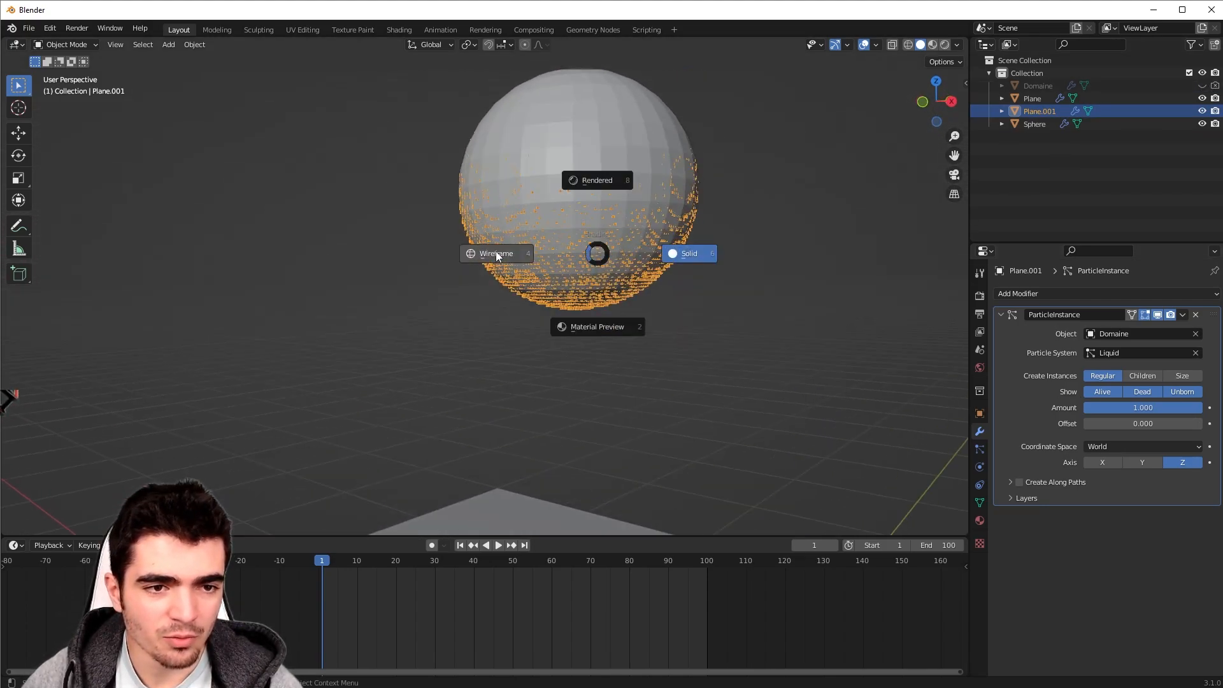
left_click(495, 253)
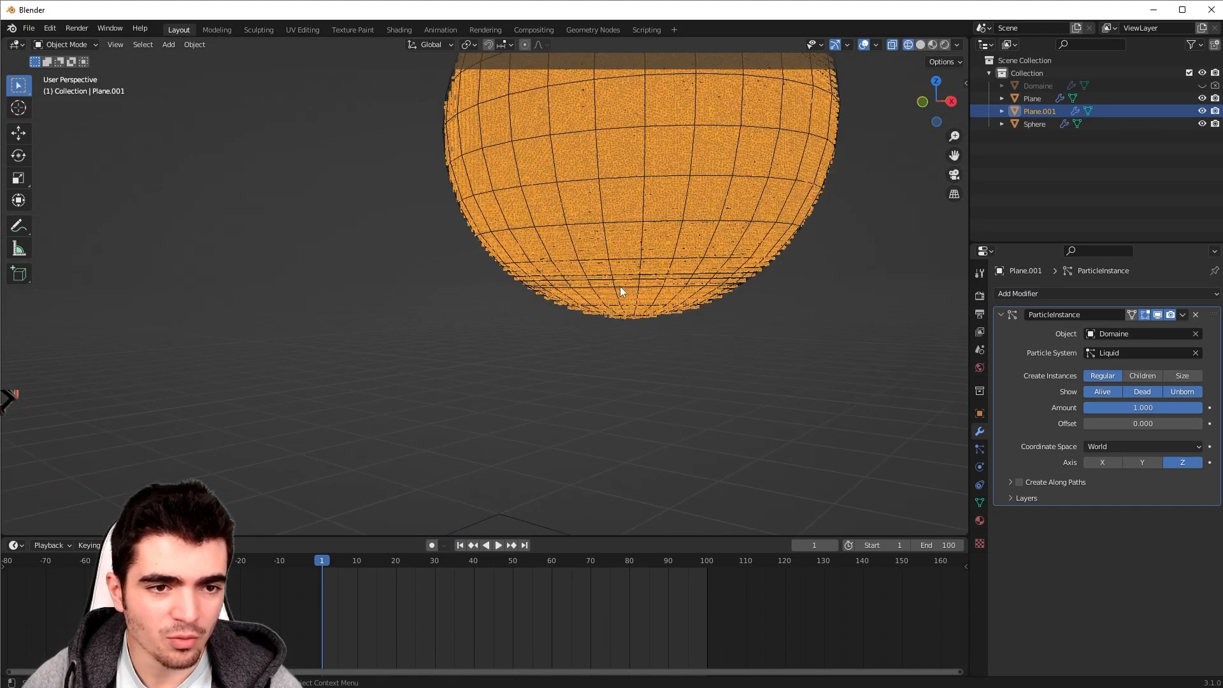